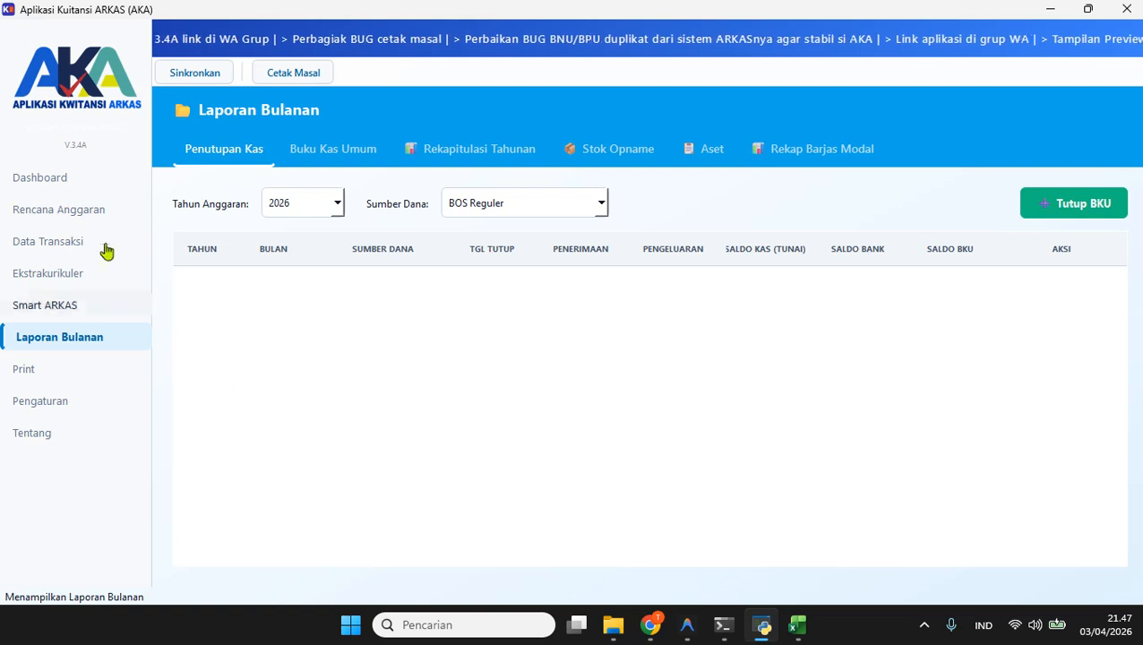
# - Show the 2025 BOS Reguler budget plan for the period Tahap 1 (Jan - Jun) and look through its items
pyautogui.click(93, 215)
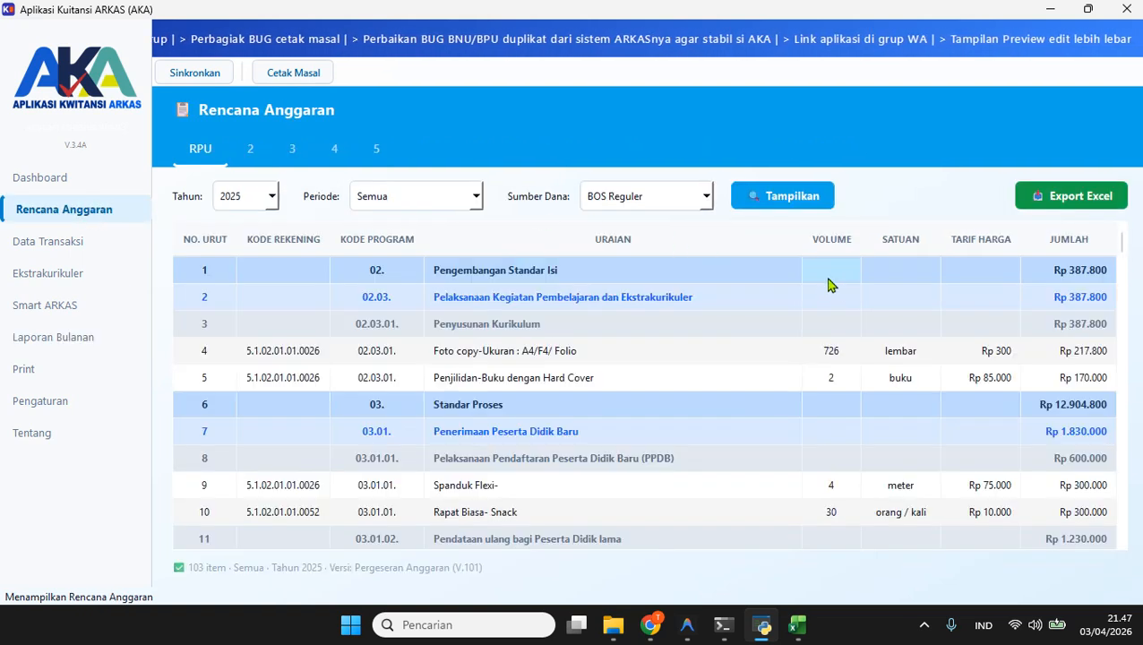
pyautogui.scroll(-3, 817, 364)
pyautogui.scroll(3, 847, 296)
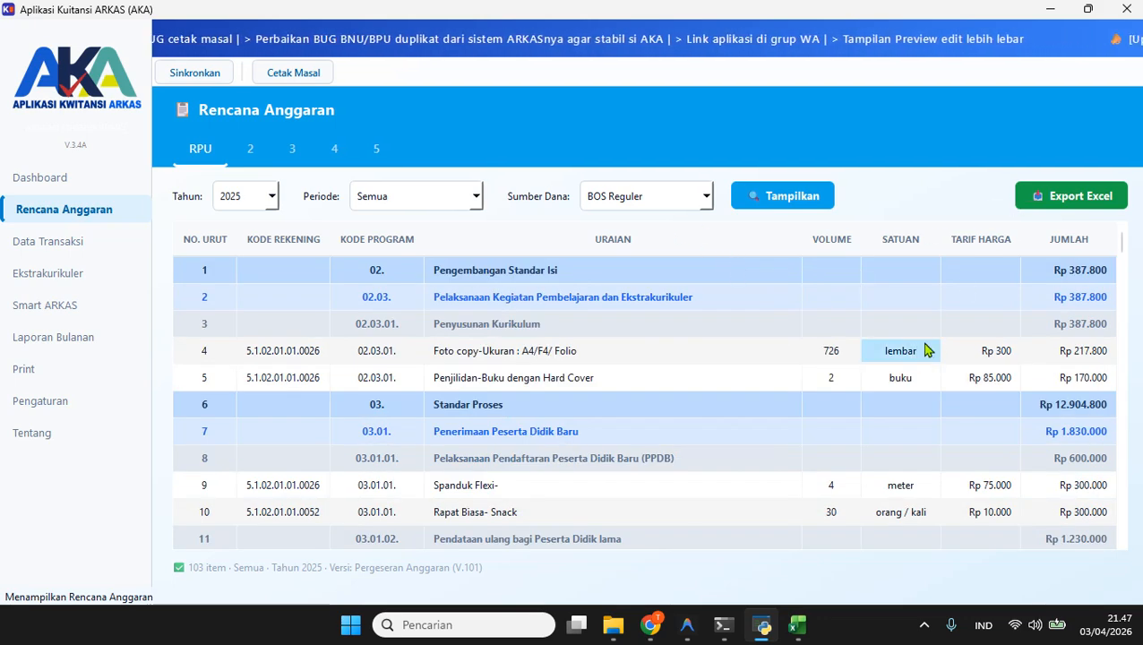
pyautogui.click(472, 196)
pyautogui.click(434, 251)
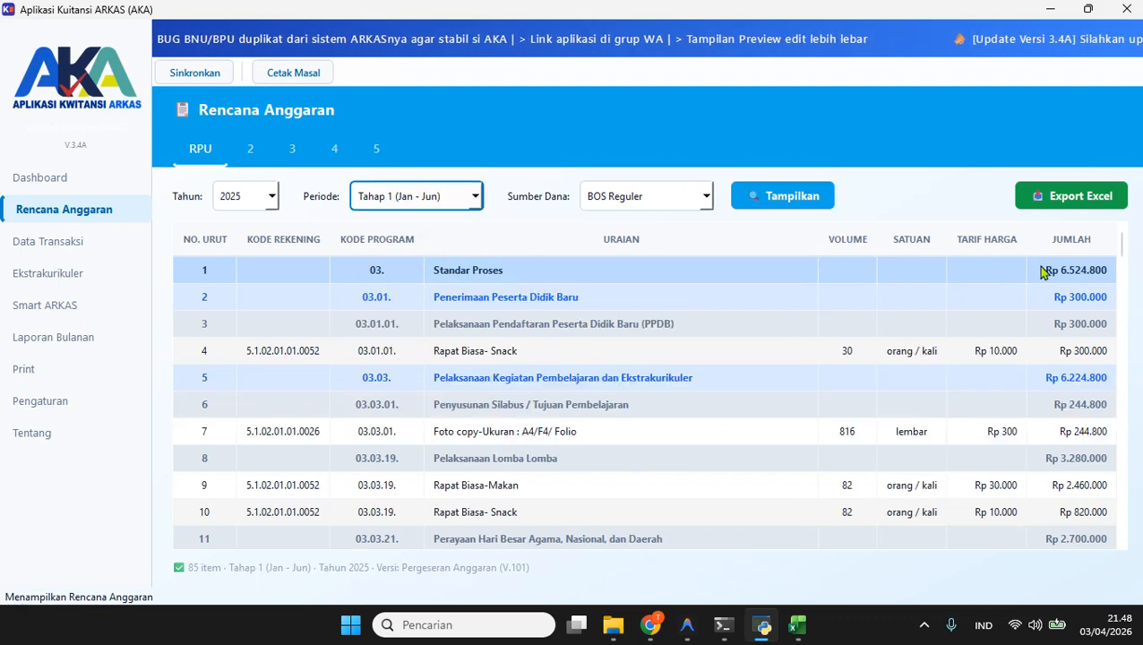
pyautogui.scroll(-10, 1042, 270)
pyautogui.scroll(-1, 1042, 279)
pyautogui.scroll(11, 1042, 279)
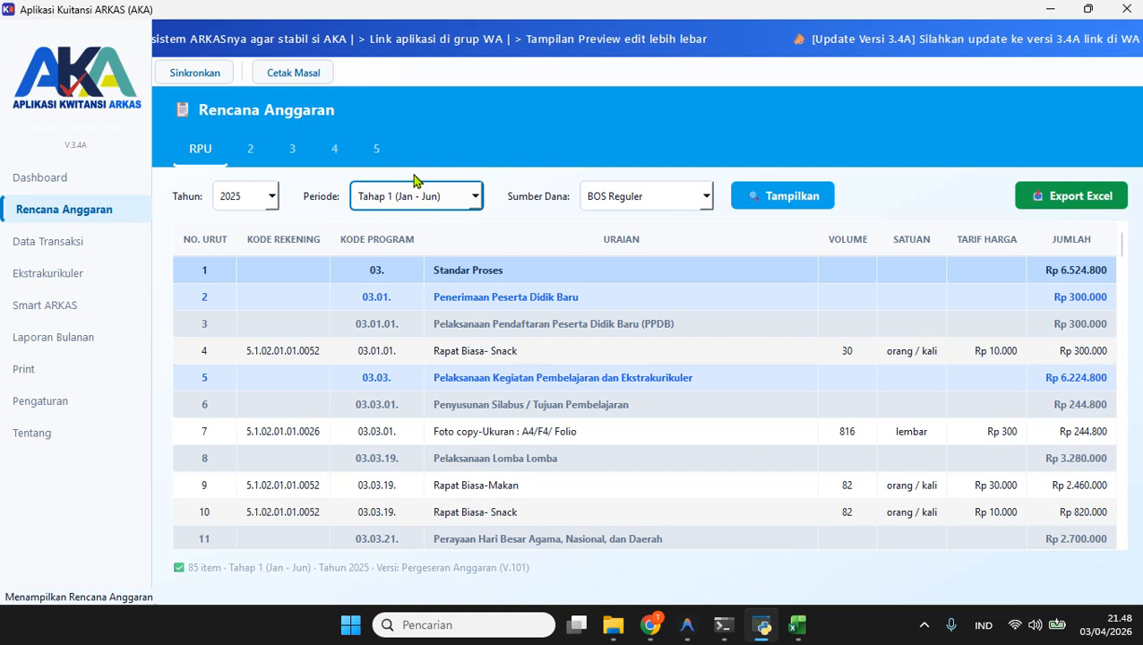
# - Look through budget plan pages 2 to 5, then return to the RPU page
pyautogui.click(249, 150)
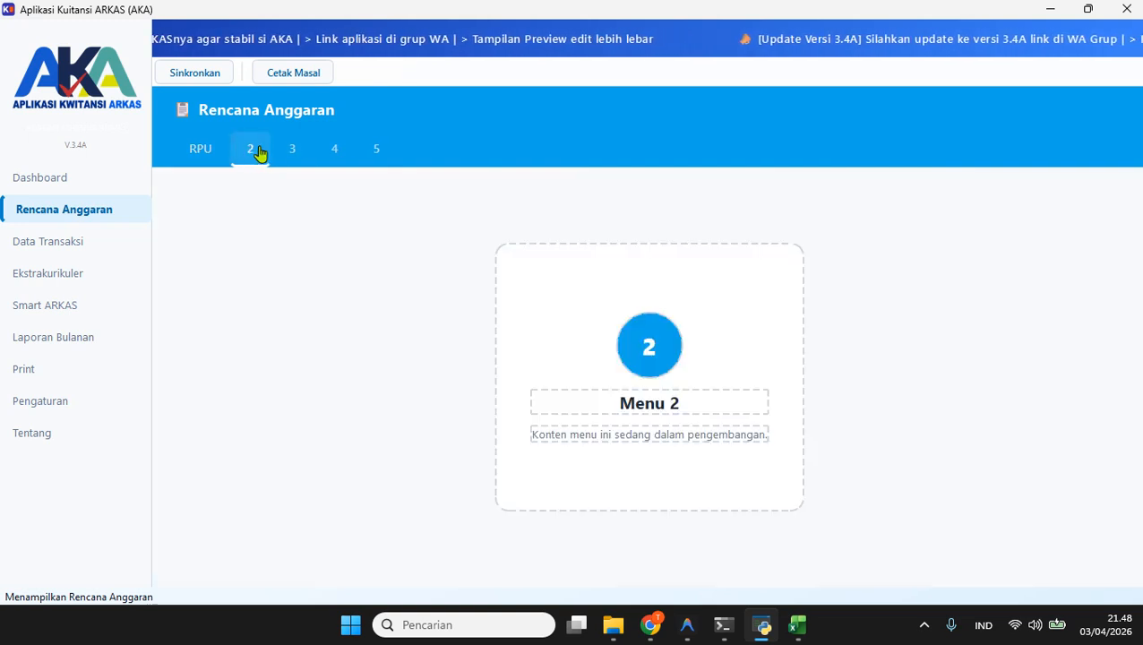
pyautogui.click(285, 153)
pyautogui.click(332, 153)
pyautogui.click(375, 153)
pyautogui.click(242, 158)
pyautogui.click(291, 155)
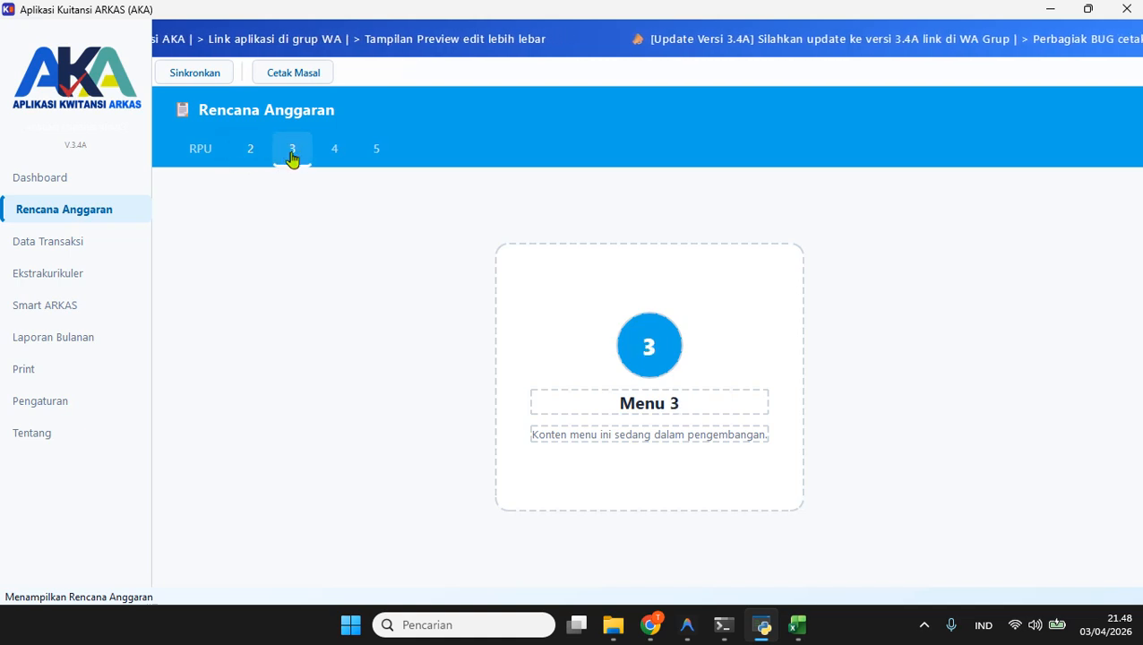
pyautogui.click(254, 158)
pyautogui.click(278, 160)
pyautogui.click(203, 154)
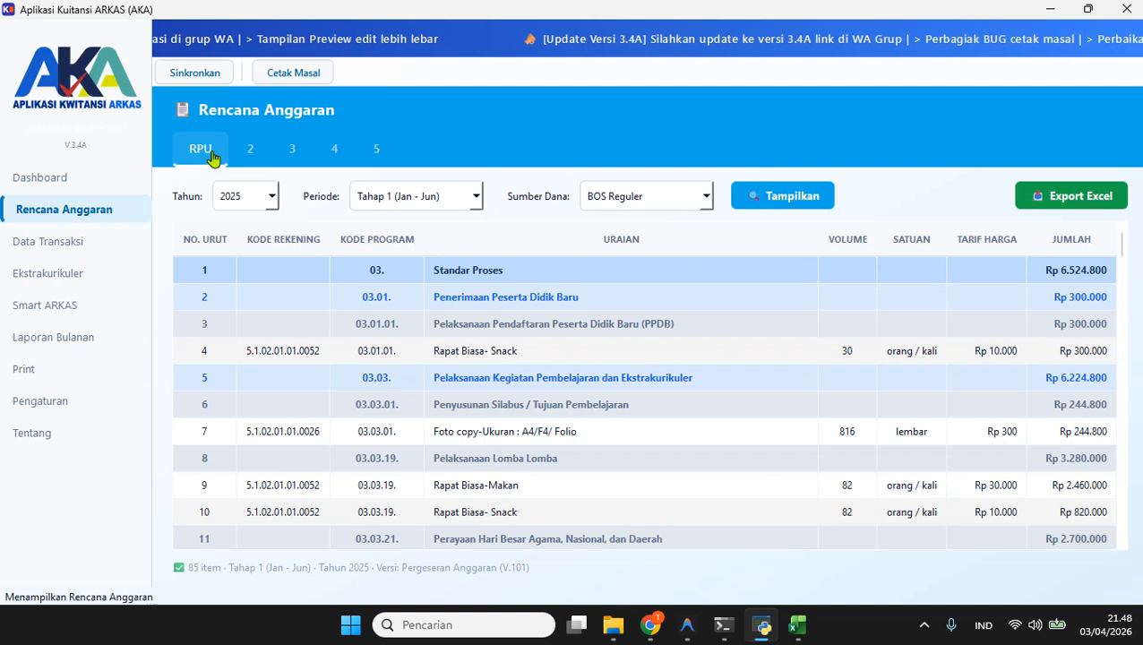
pyautogui.click(254, 157)
pyautogui.click(280, 154)
pyautogui.click(258, 150)
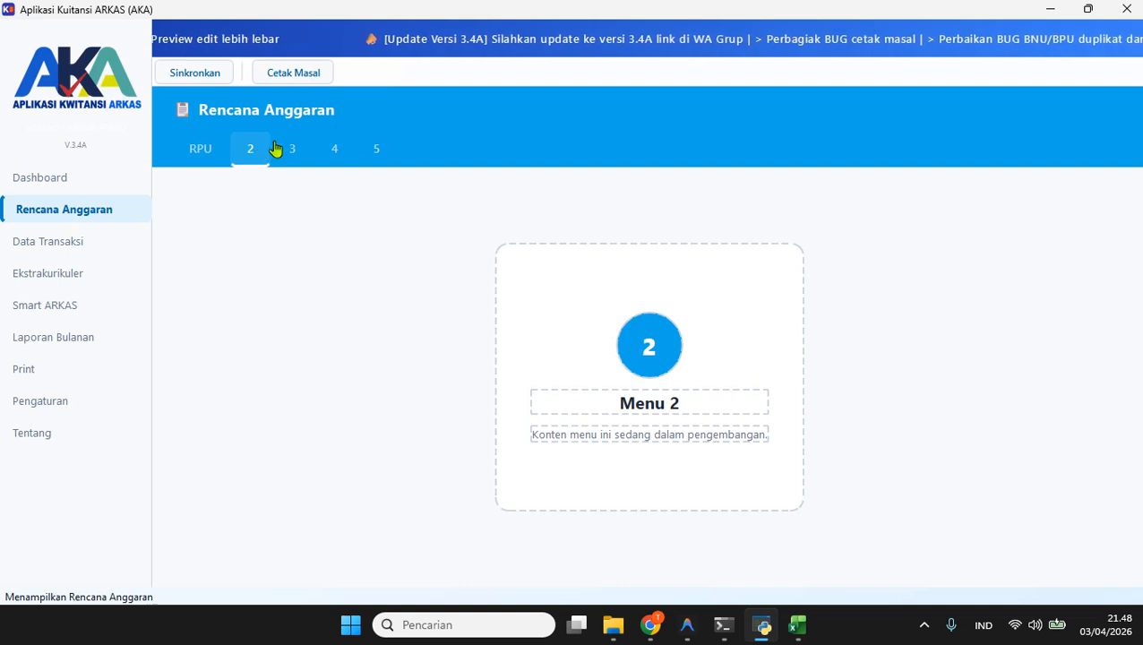
pyautogui.click(200, 149)
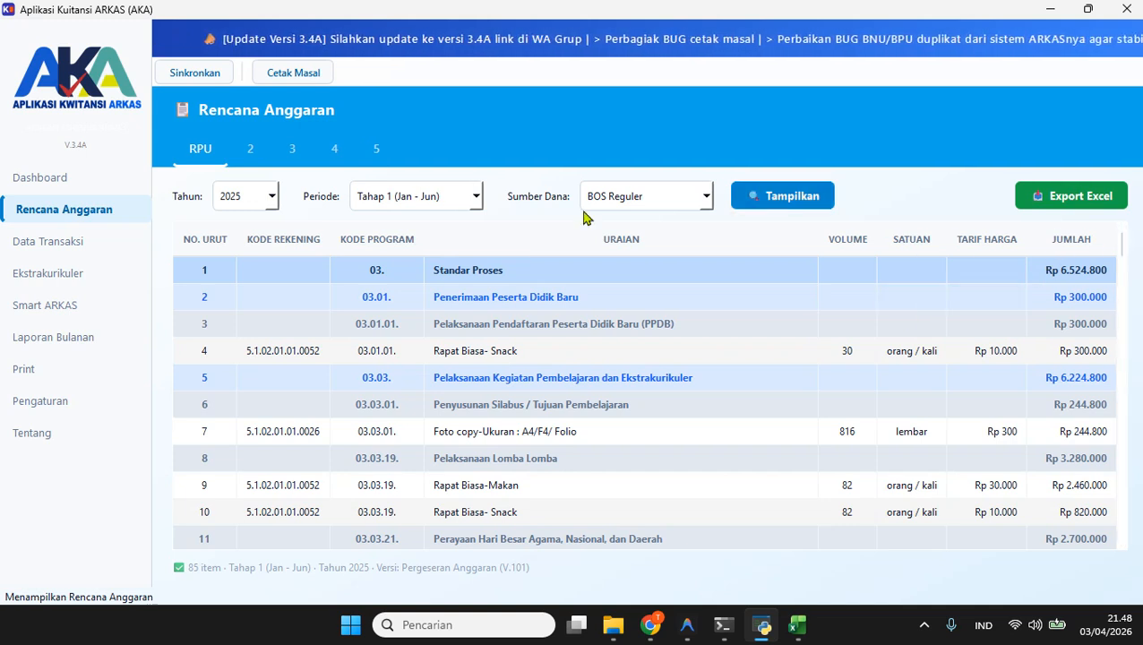
# - Show the monthly report's cash closing history for budget year 2025 and fund source BOS Reguler
pyautogui.click(67, 337)
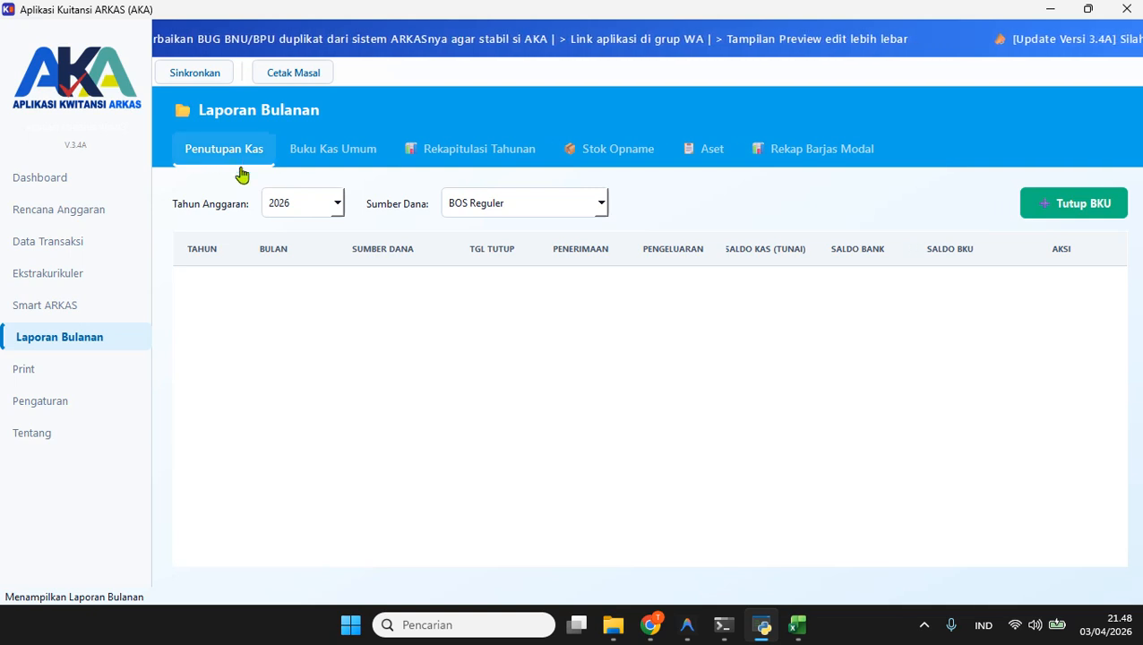
pyautogui.click(337, 203)
pyautogui.click(281, 257)
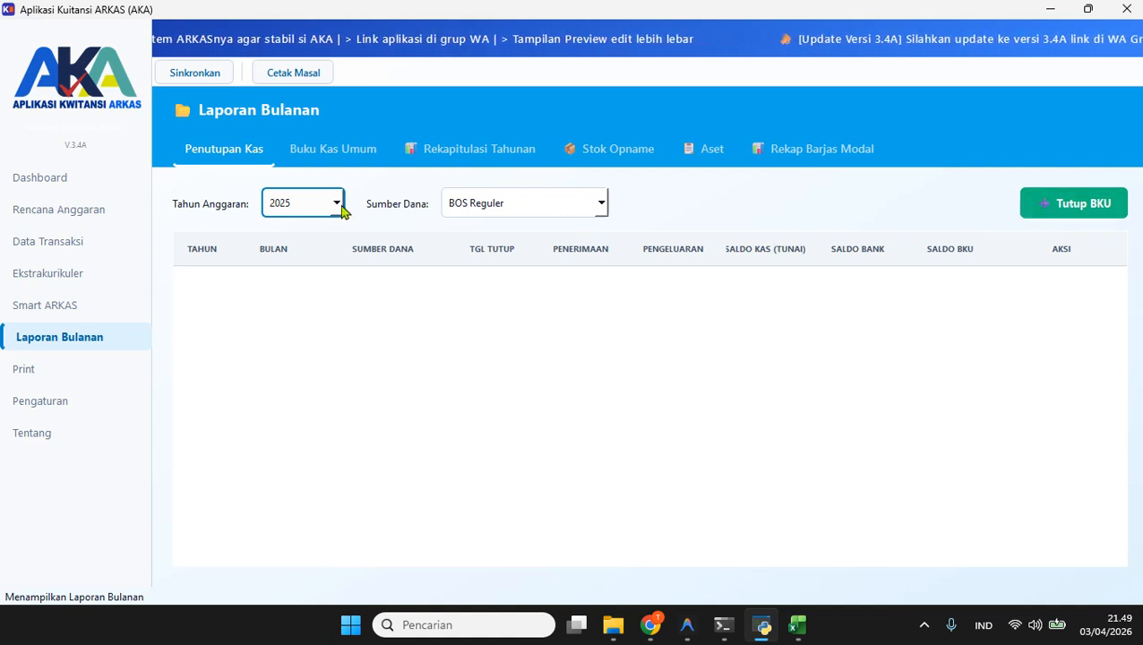
pyautogui.click(521, 208)
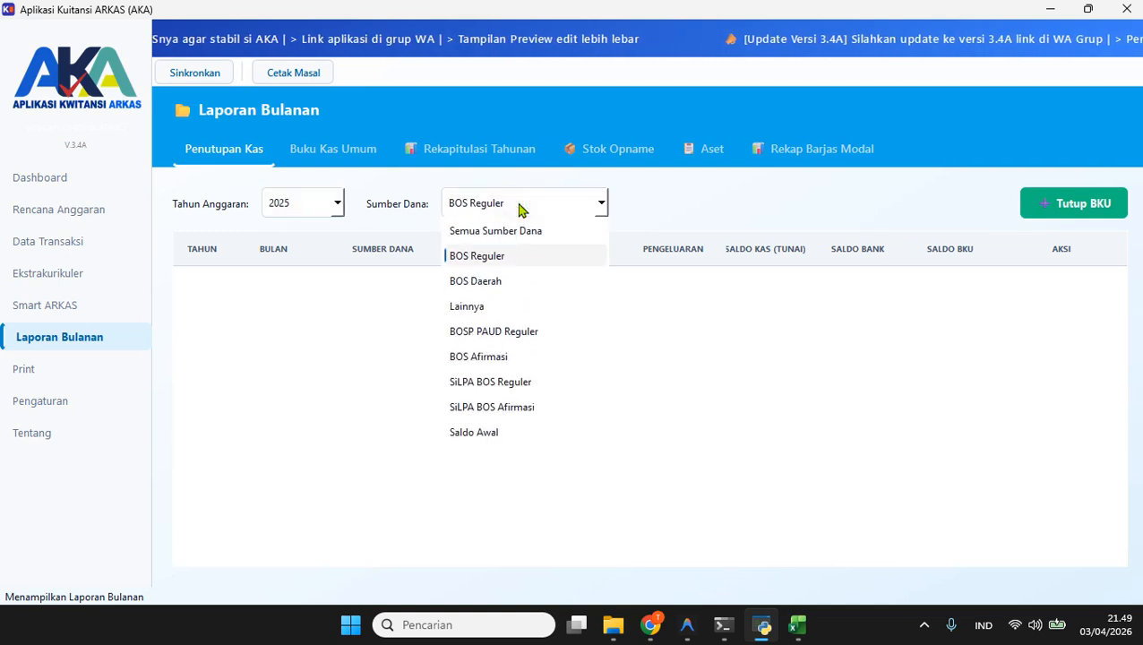
pyautogui.click(475, 257)
# - Start a new BKU closing entry with closing year 2025 and closing month Februari
pyautogui.click(1054, 213)
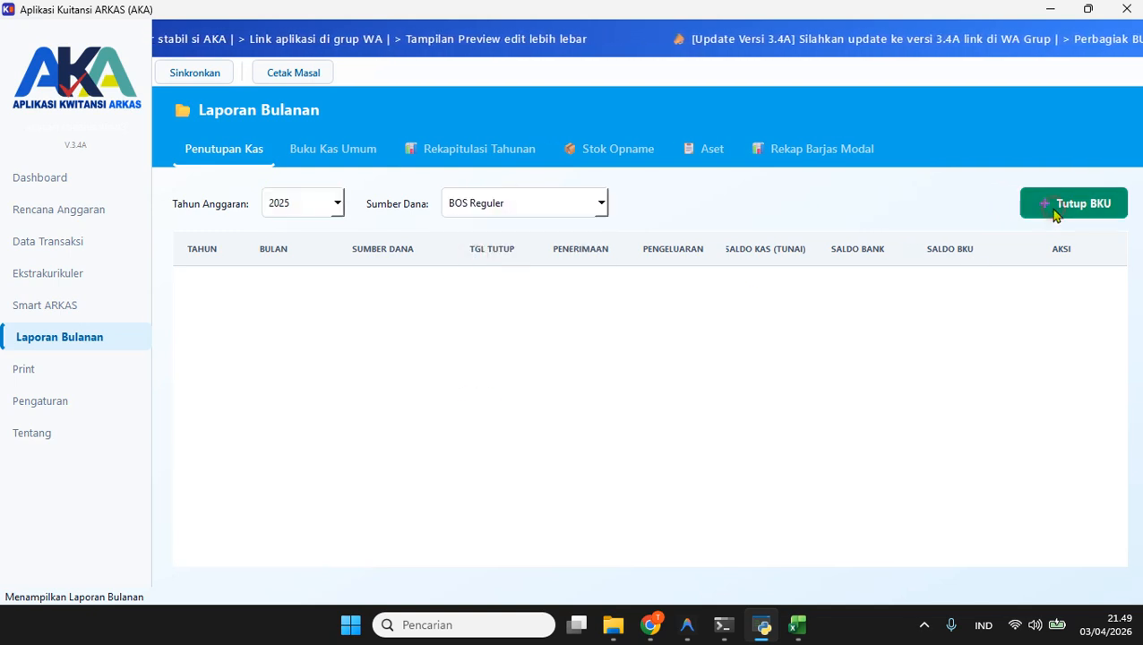
pyautogui.click(804, 292)
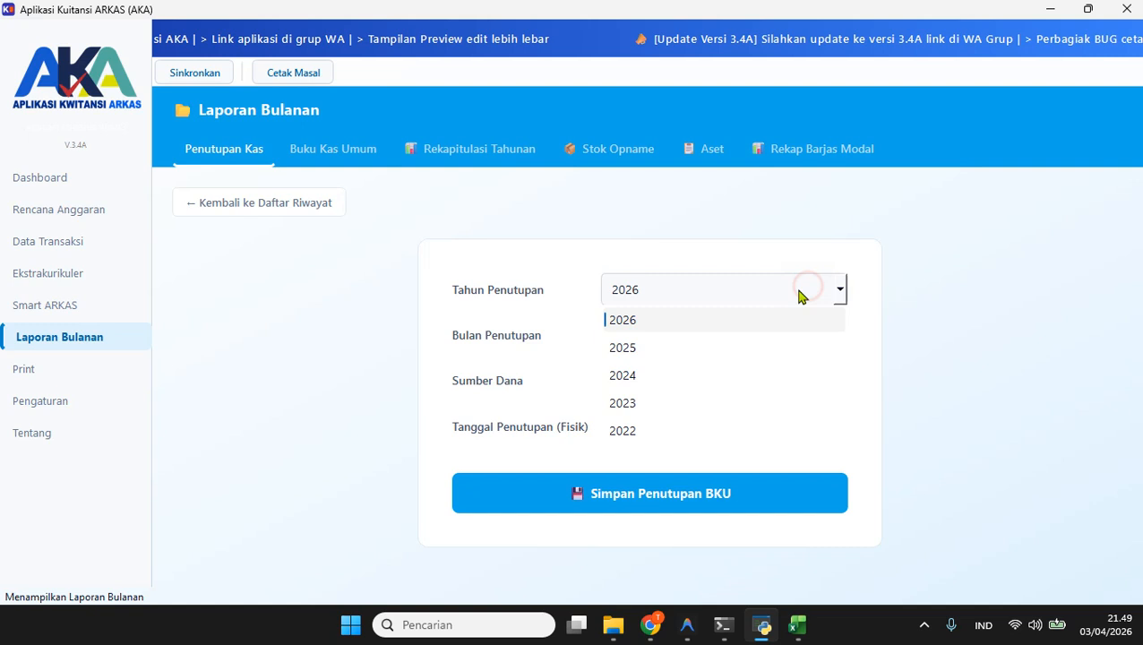
pyautogui.click(657, 347)
pyautogui.click(771, 333)
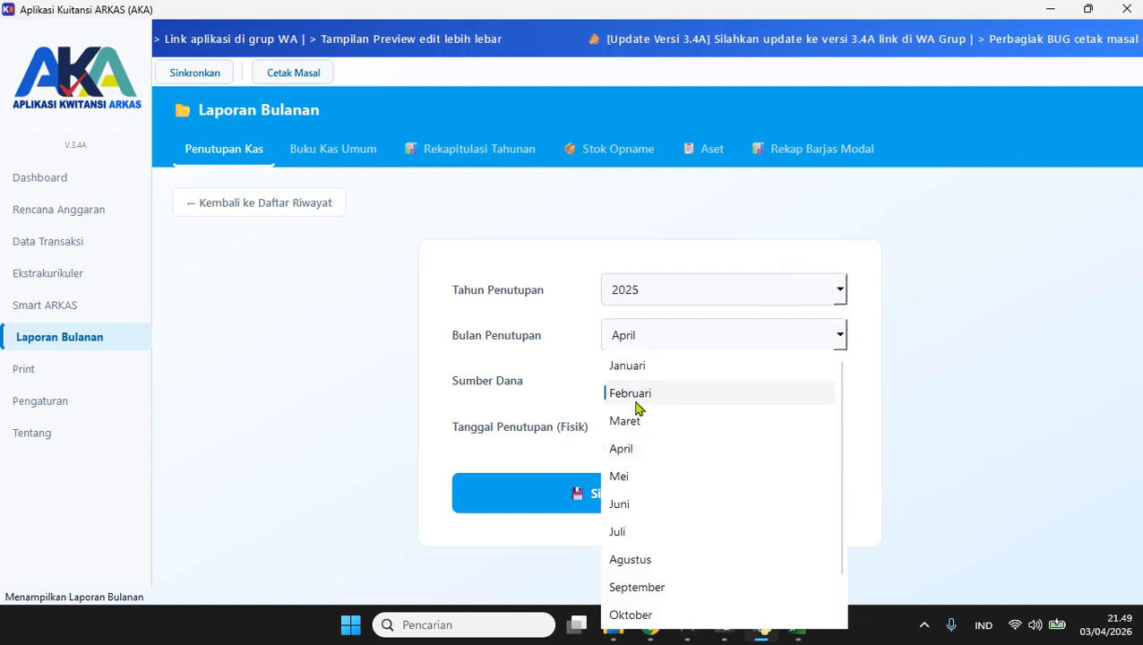
pyautogui.click(638, 398)
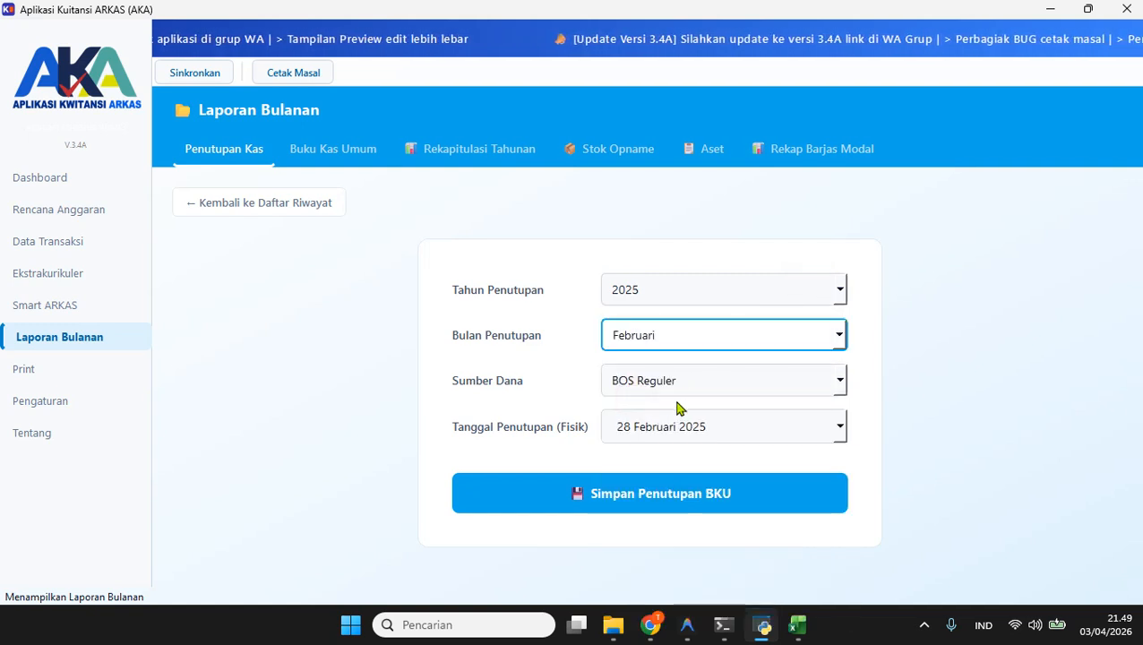
# - Set the physical closing date to 27 Februari 2025 and save the BKU closing
pyautogui.click(839, 427)
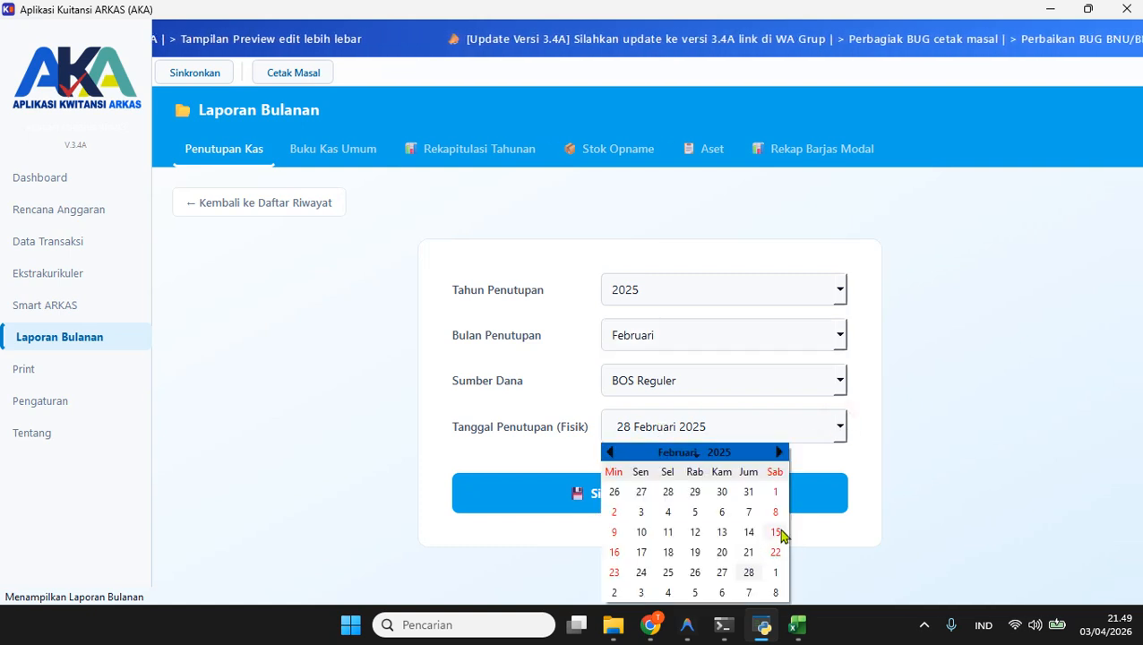
pyautogui.click(749, 574)
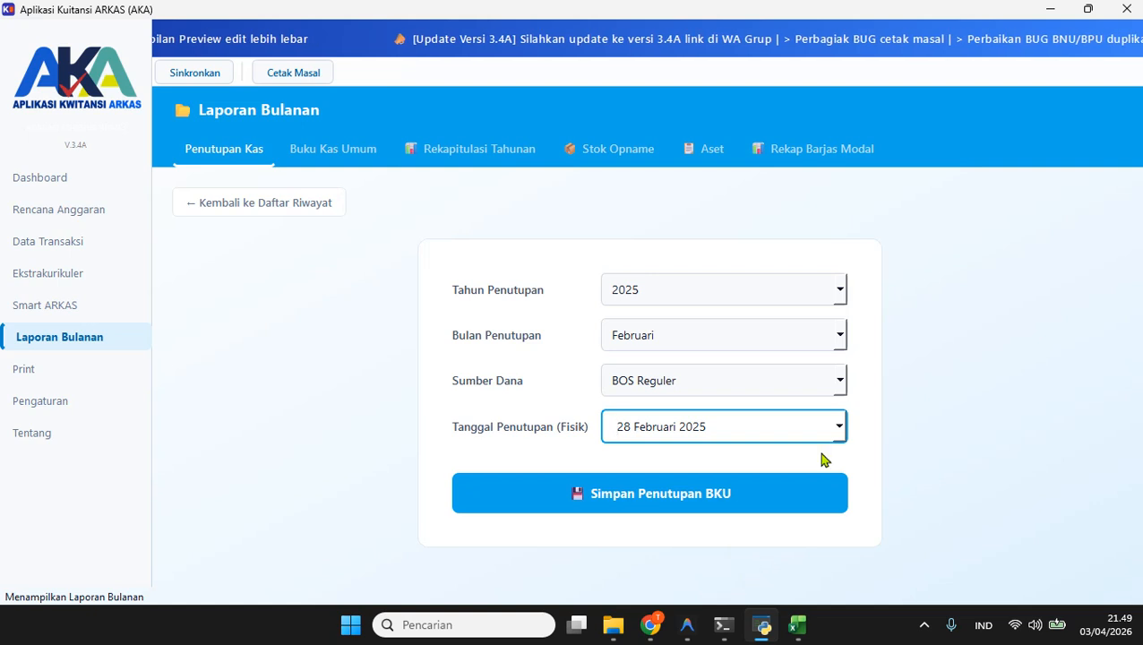
pyautogui.click(833, 431)
pyautogui.click(722, 574)
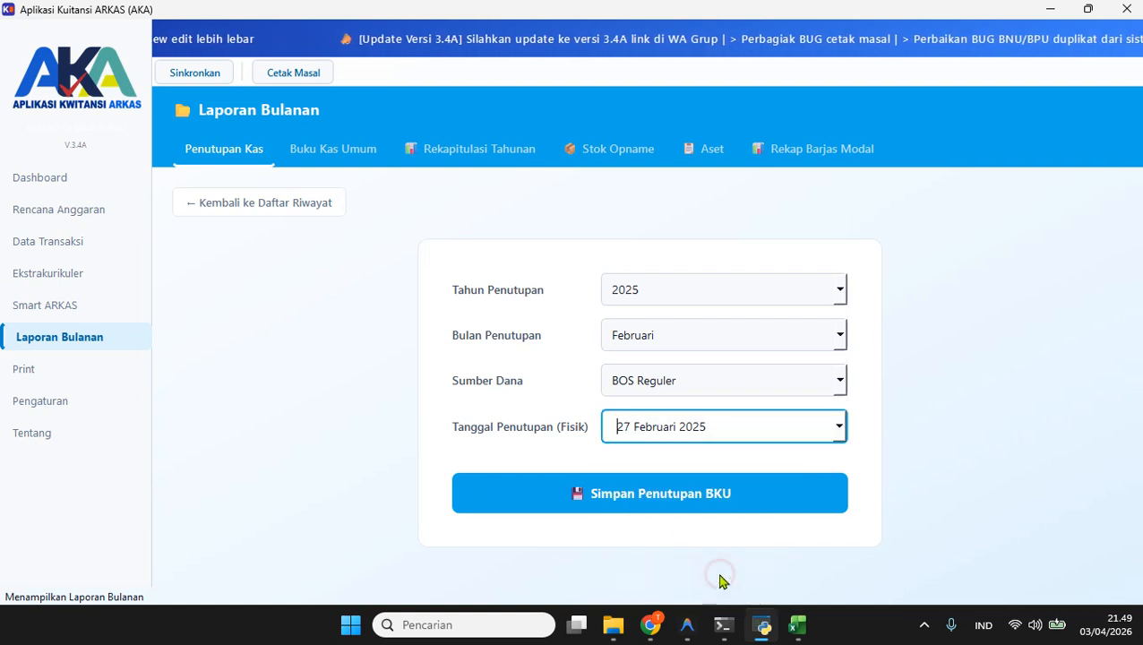
pyautogui.click(714, 492)
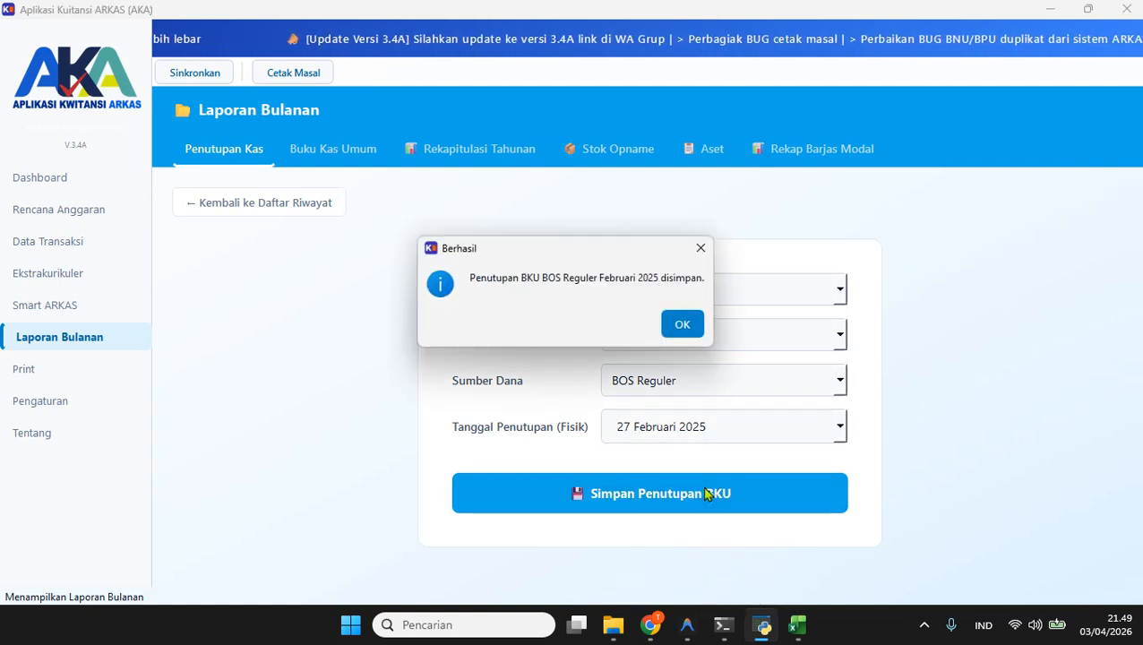
pyautogui.click(681, 340)
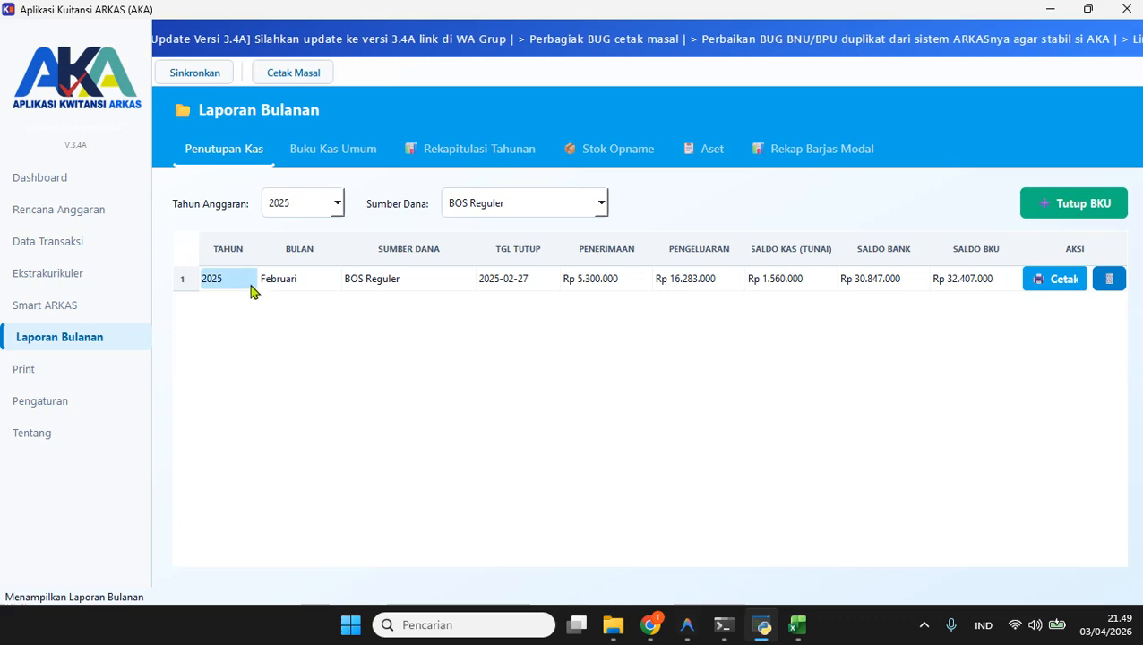
# - Print the Februari 2025 closing record to Register_Kas_Februari_2025.docx and open it in Word
pyautogui.click(1051, 280)
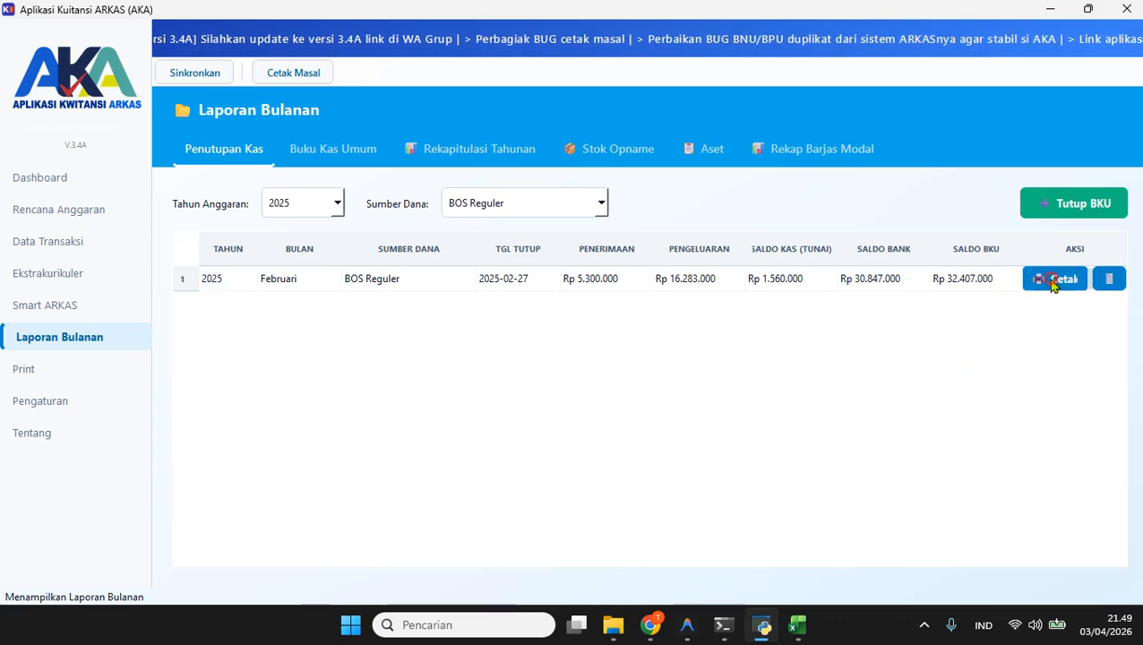
pyautogui.click(695, 573)
pyautogui.click(616, 314)
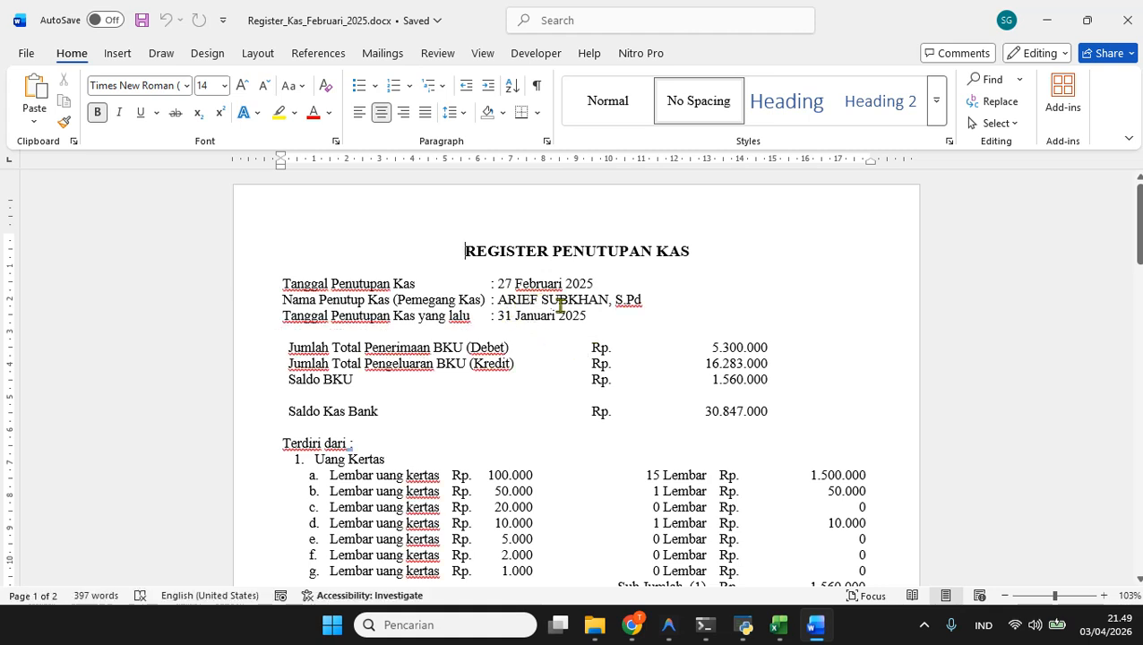
# - Review the cash closing register and the cash inspection report in the document, then close it and return to the closing history
pyautogui.scroll(-2, 563, 309)
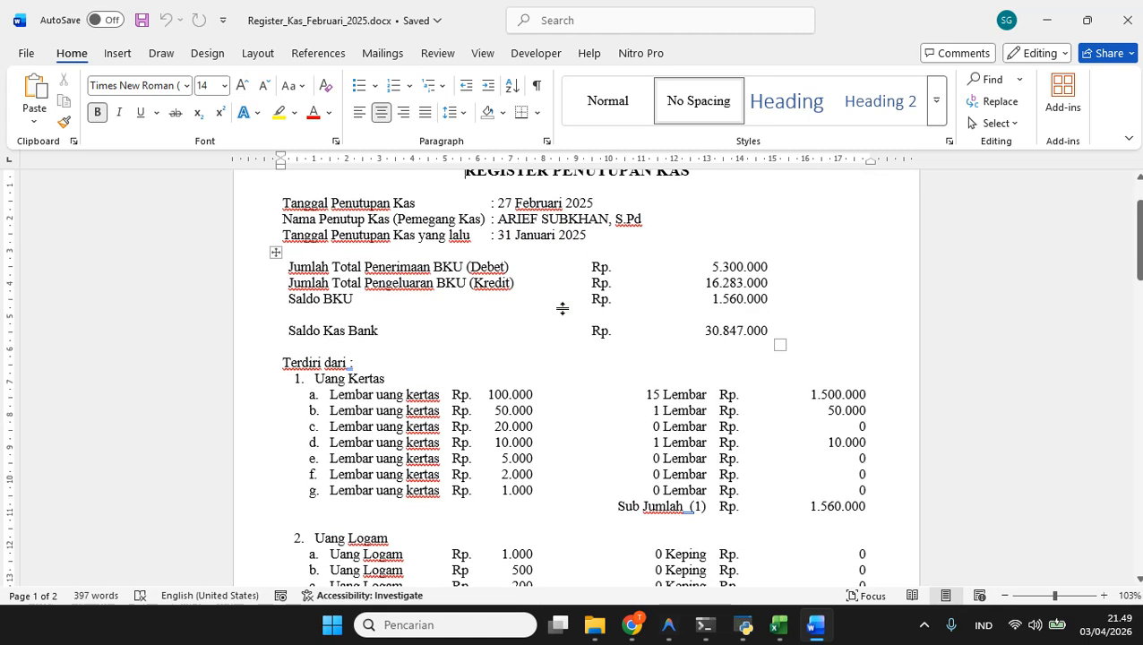
pyautogui.scroll(-10, 563, 309)
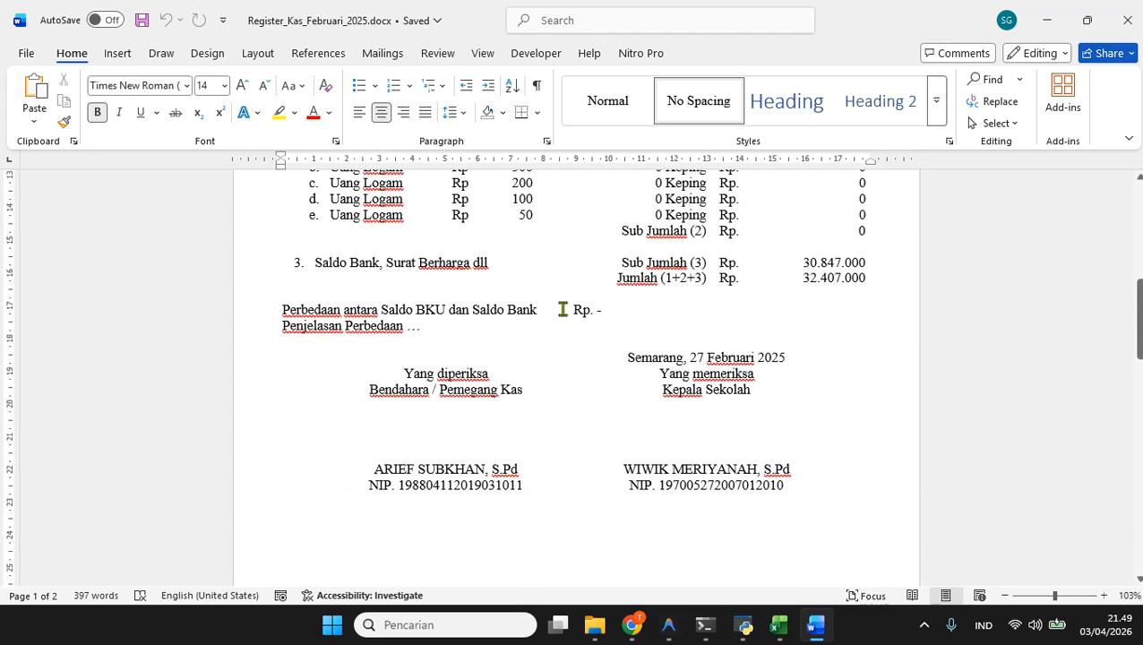
pyautogui.scroll(8, 562, 309)
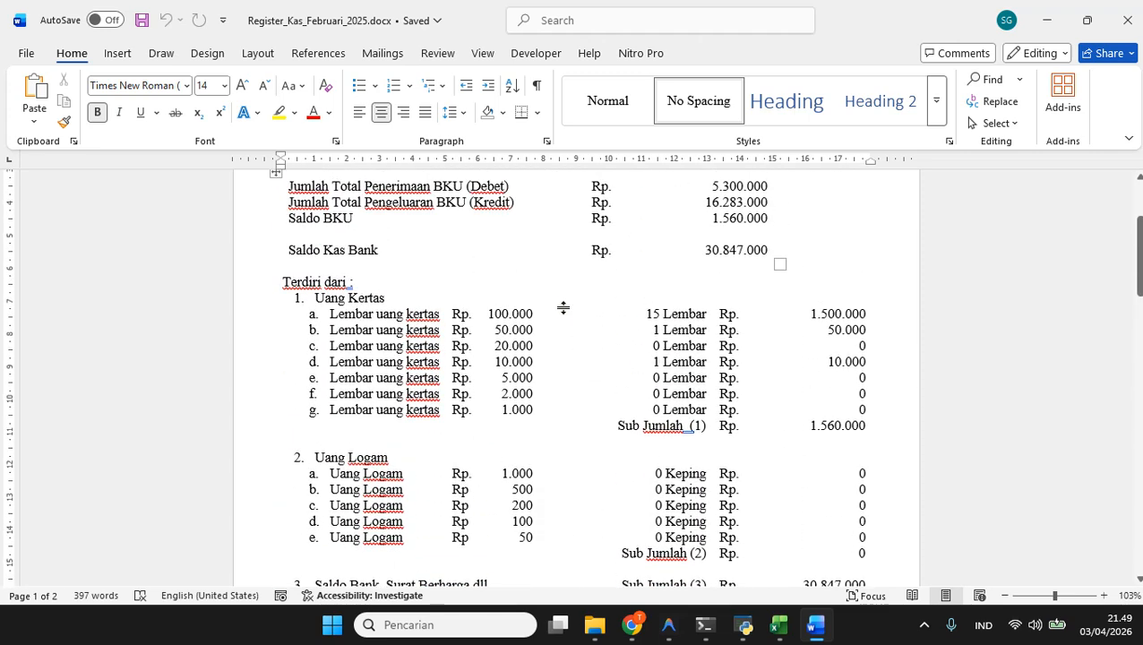
pyautogui.scroll(-20, 563, 309)
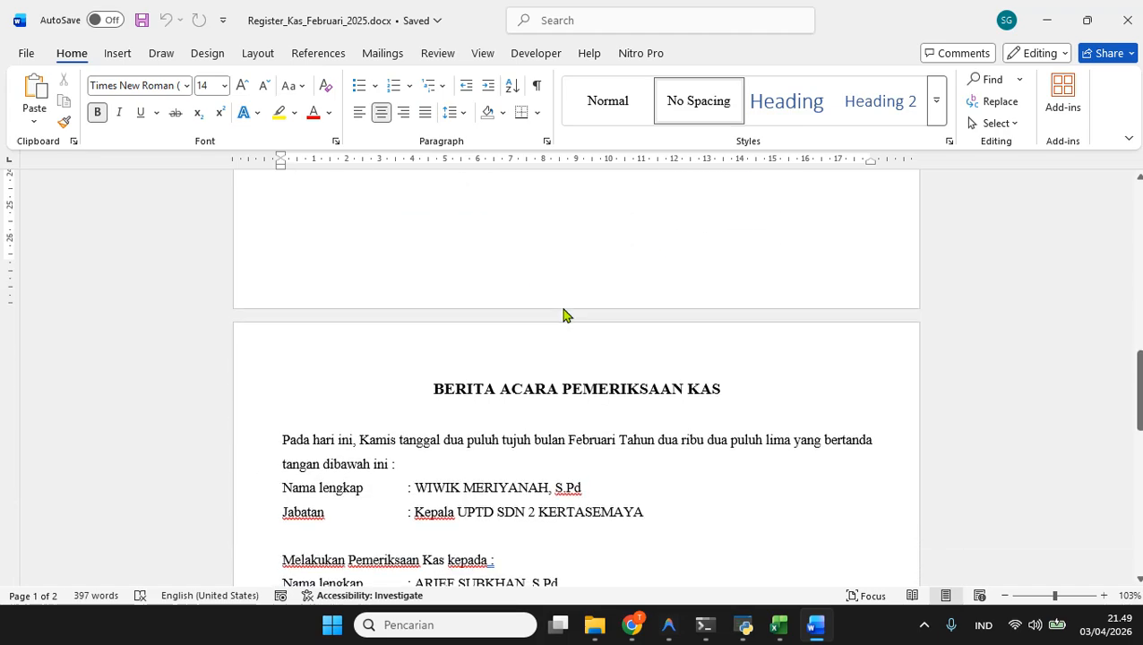
pyautogui.scroll(-15, 563, 309)
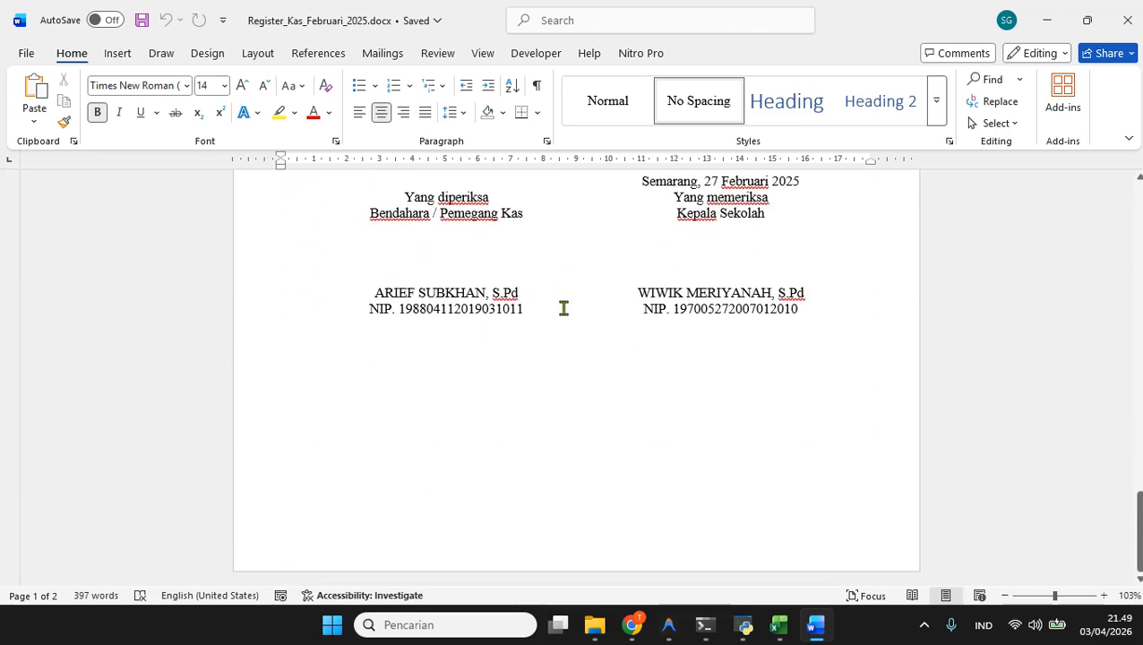
pyautogui.scroll(20, 563, 308)
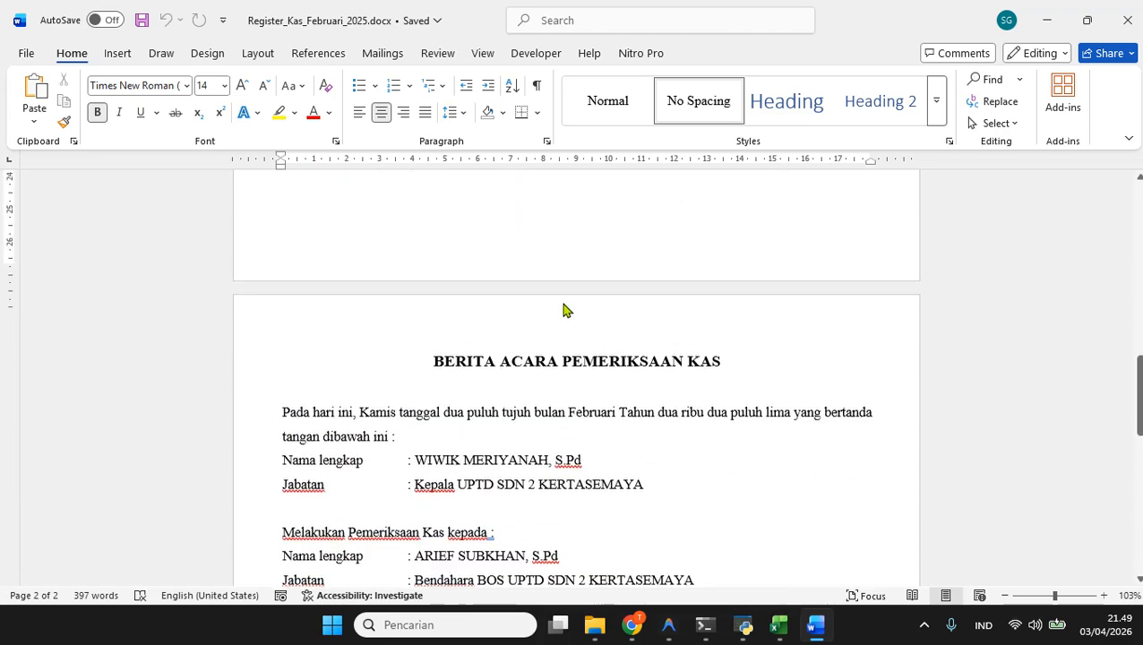
pyautogui.scroll(15, 565, 305)
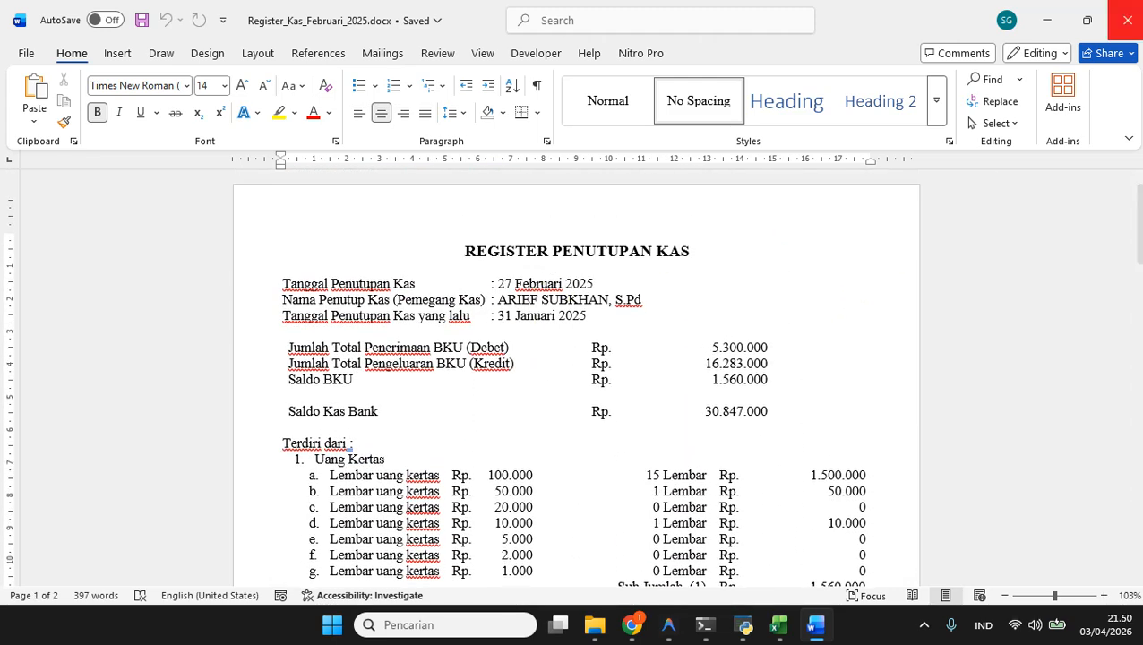
pyautogui.click(1127, 20)
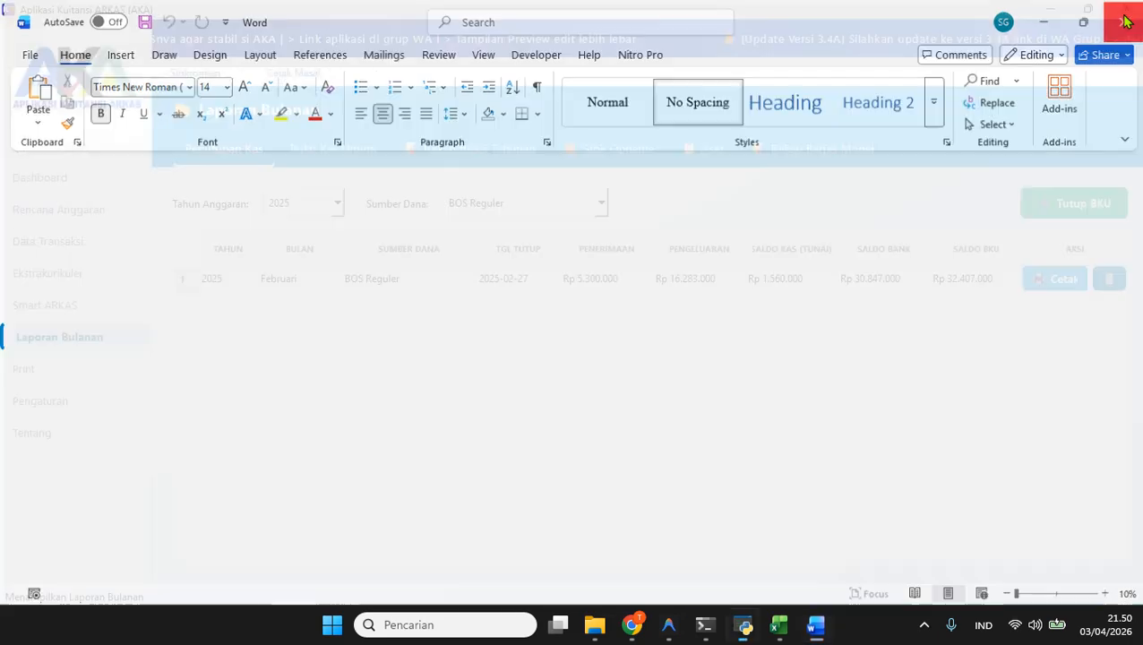
pyautogui.click(289, 285)
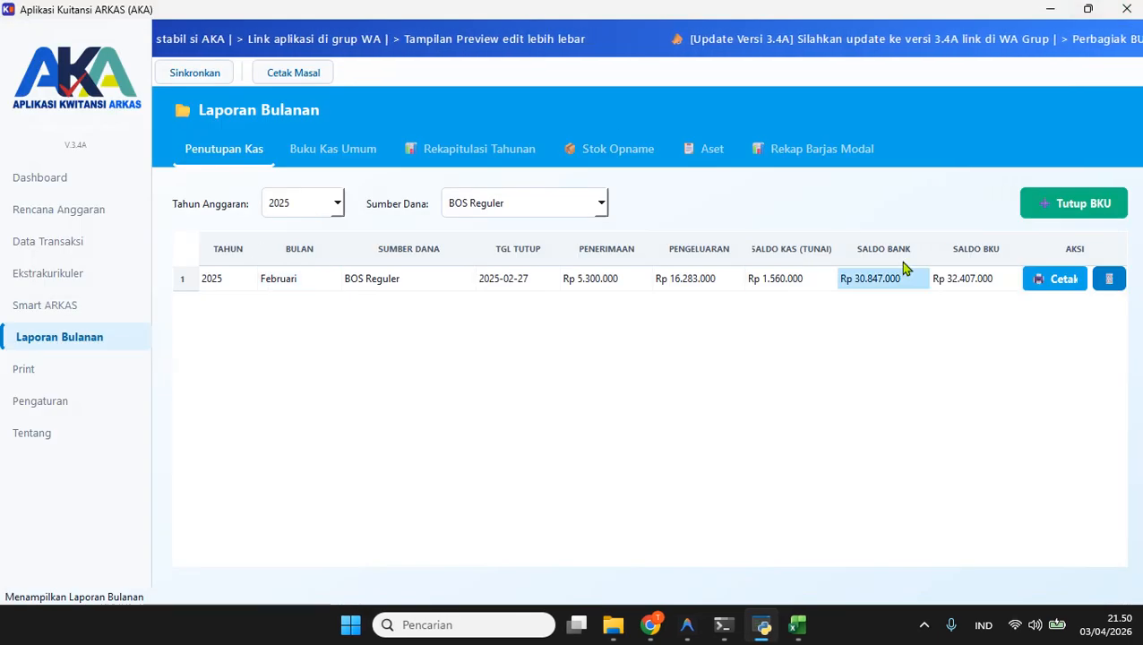
# - Start a new BKU closing entry with closing month Maret and closing year 2025
pyautogui.click(1046, 202)
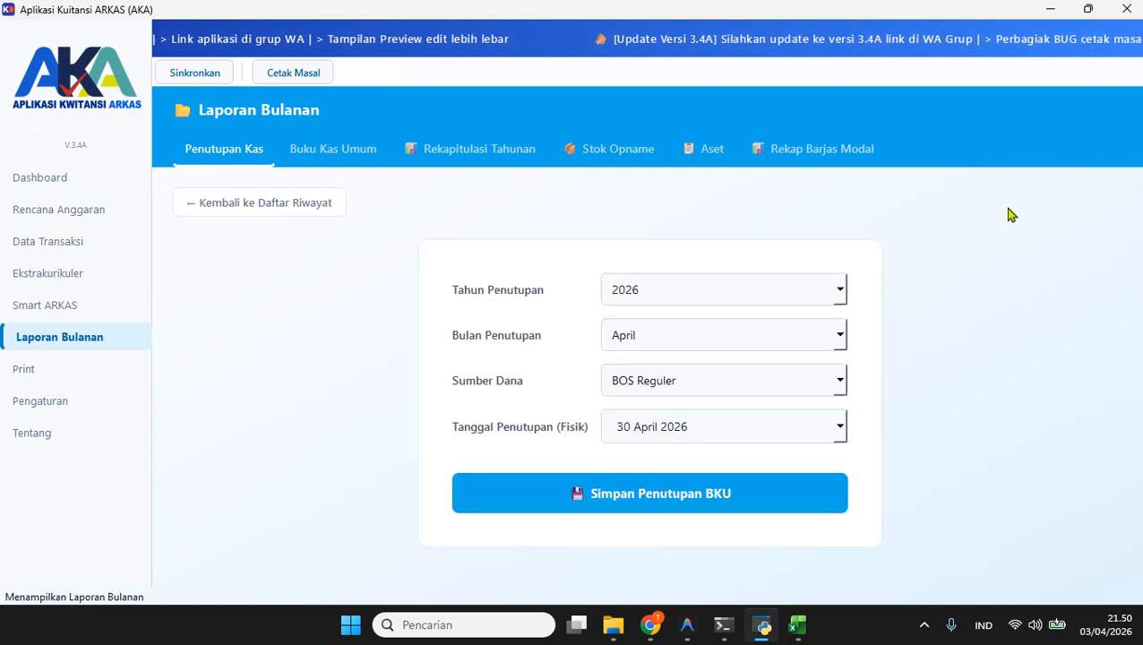
pyautogui.click(820, 345)
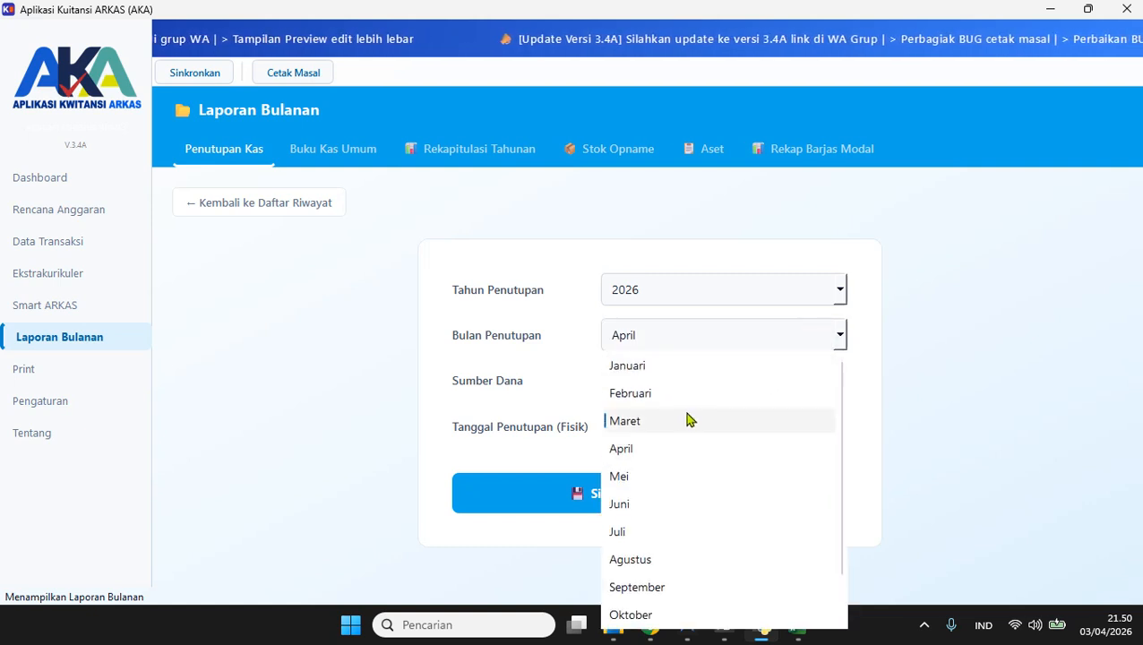
pyautogui.click(692, 405)
pyautogui.click(833, 282)
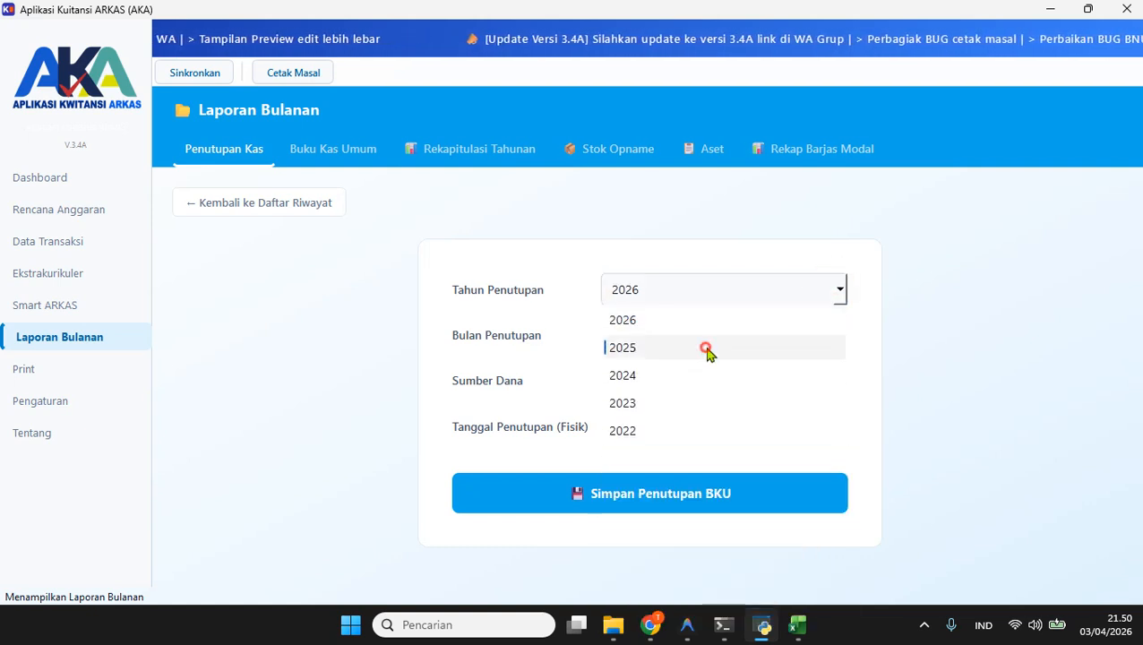
pyautogui.click(707, 348)
# - Check the physical closing date in the calendar, keep it at 31 Maret 2025, and save the BKU closing
pyautogui.click(736, 436)
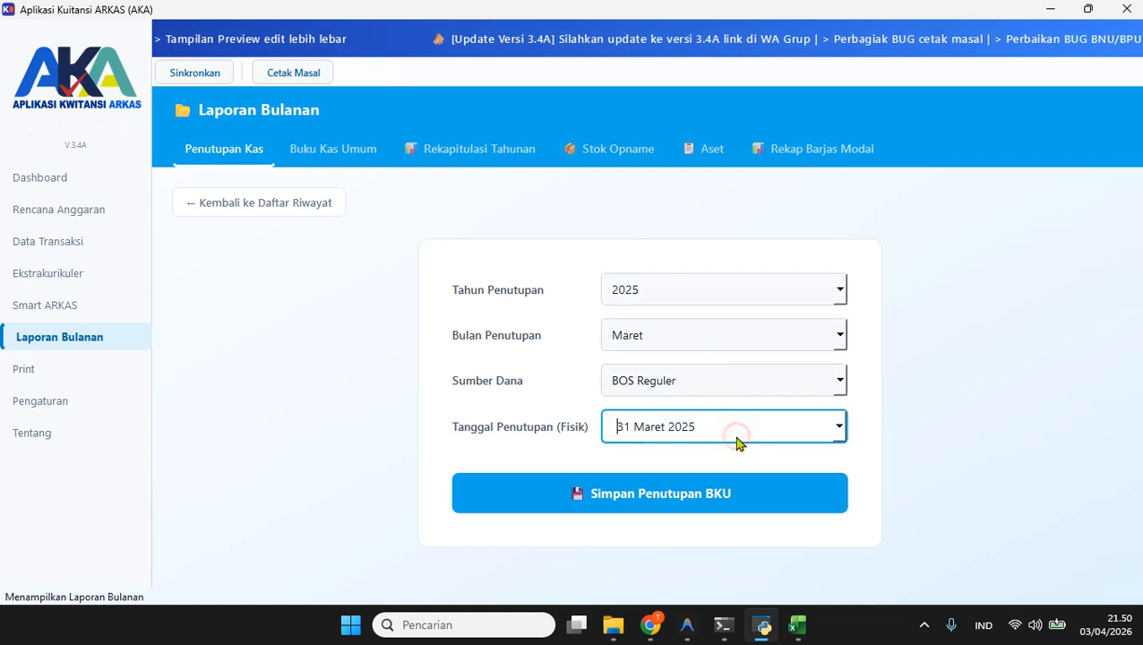
pyautogui.click(837, 431)
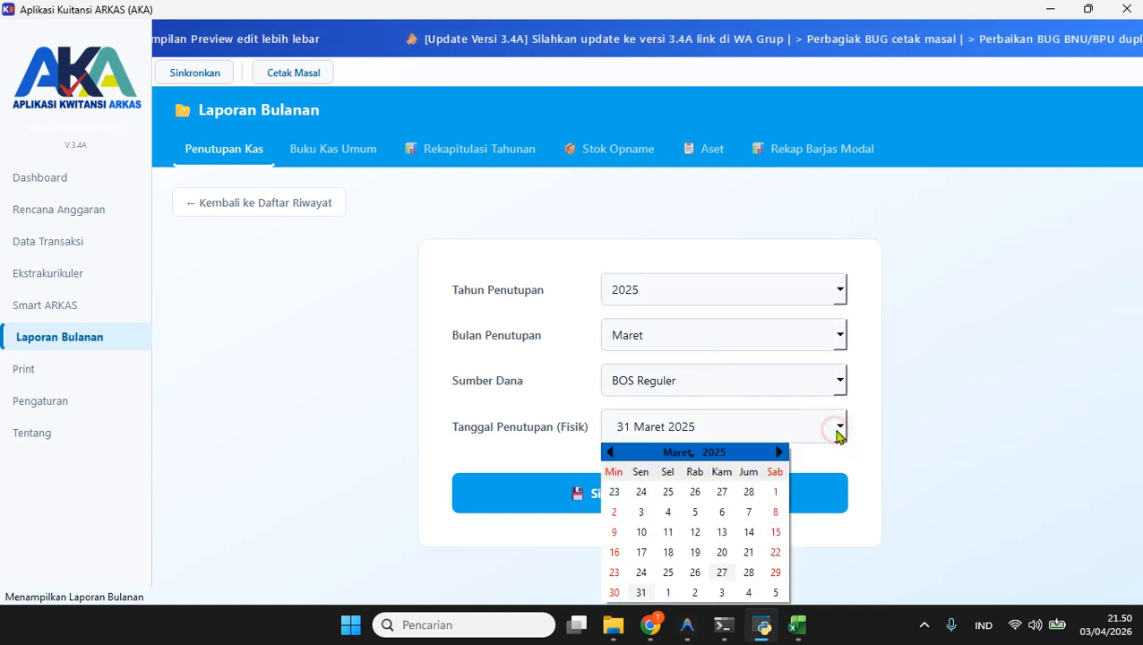
pyautogui.click(913, 459)
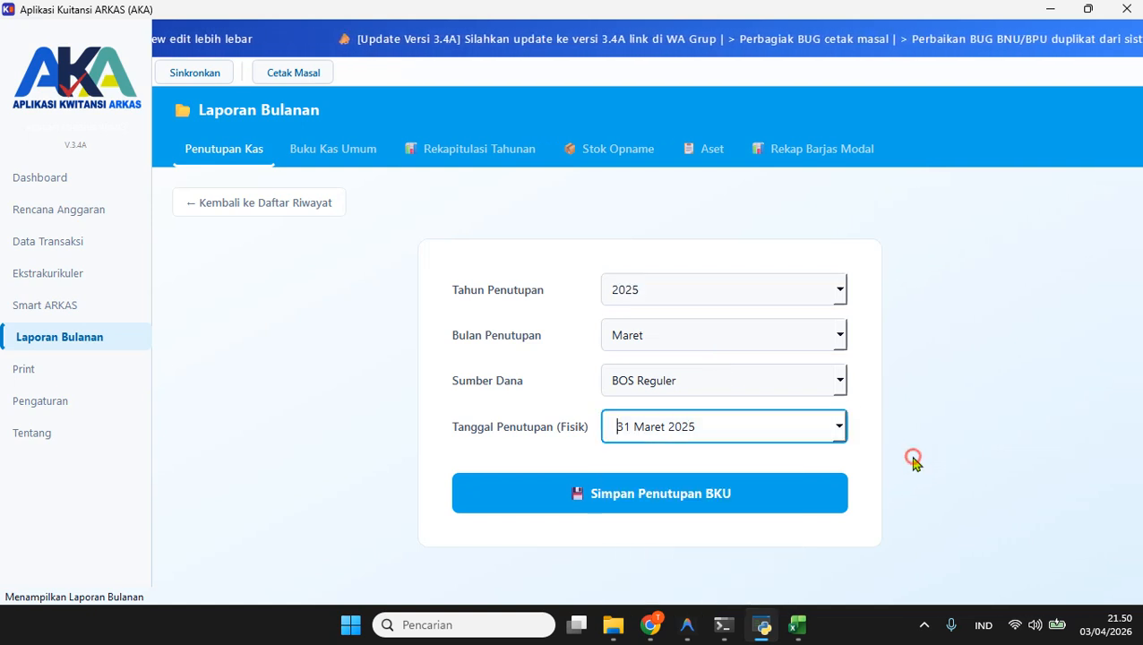
pyautogui.click(843, 439)
pyautogui.click(780, 453)
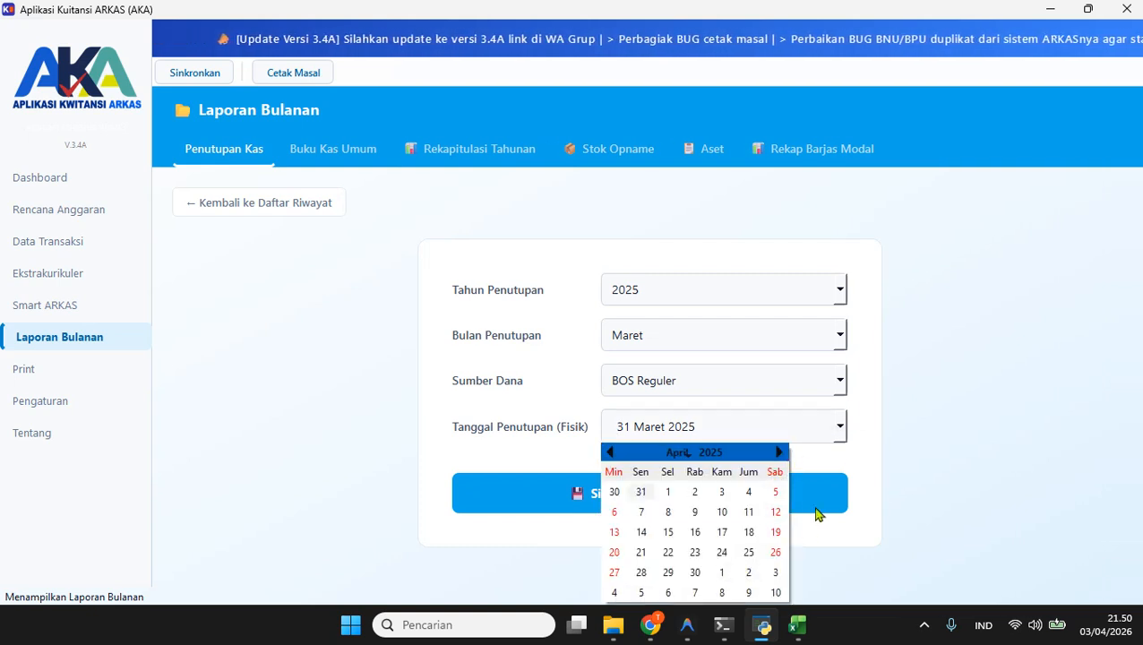
pyautogui.scroll(1, 717, 474)
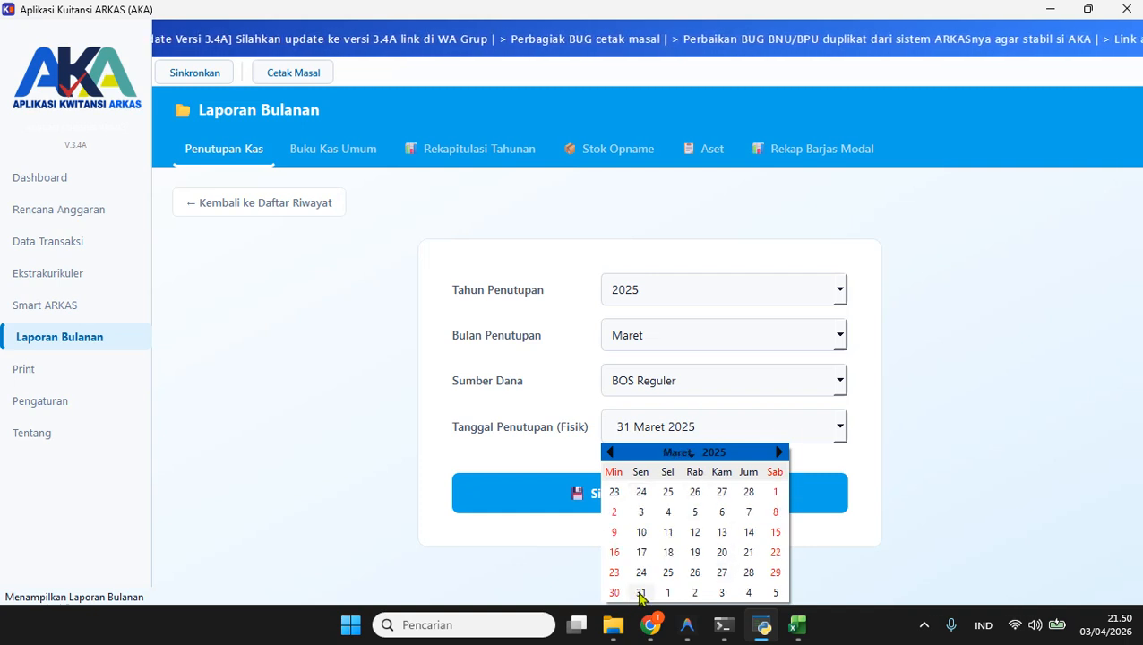
pyautogui.click(950, 449)
pyautogui.click(736, 509)
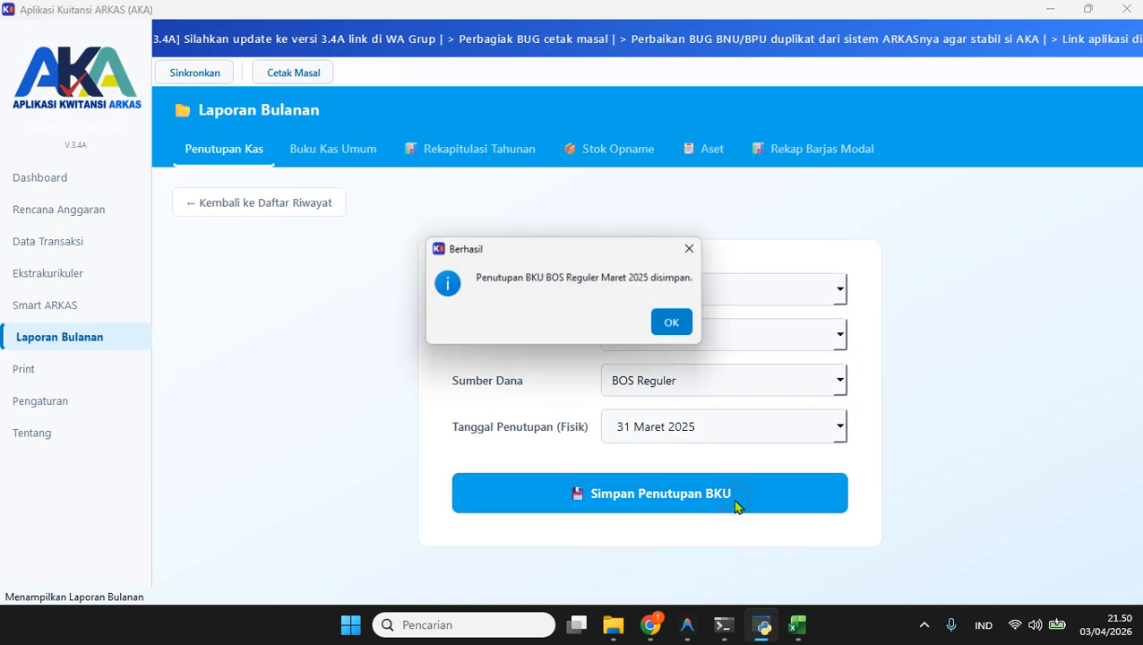
pyautogui.click(676, 324)
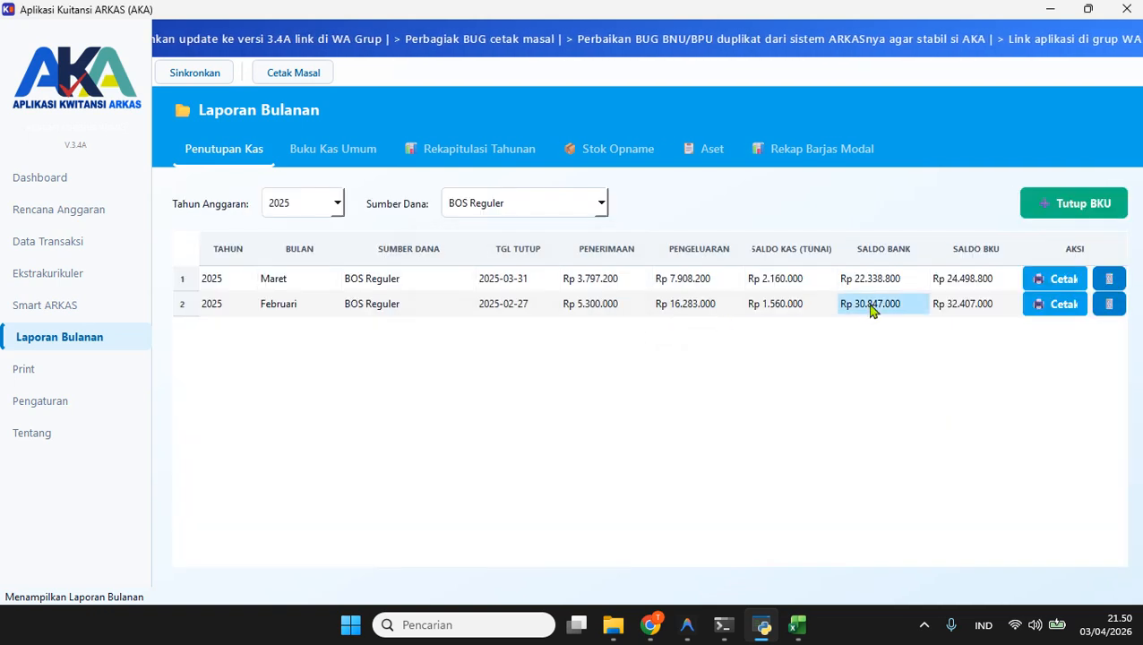
# - Print the Maret 2025 closing record to Register_Kas_Maret_2025.docx and open it in Word
pyautogui.click(1032, 281)
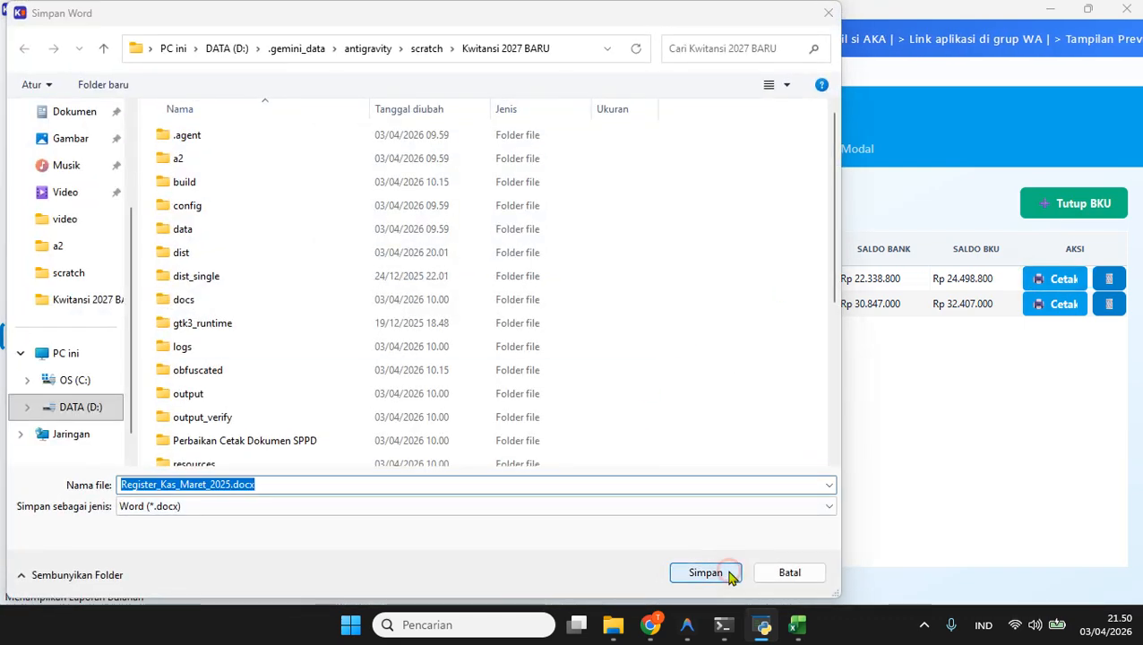
pyautogui.click(729, 573)
pyautogui.click(616, 314)
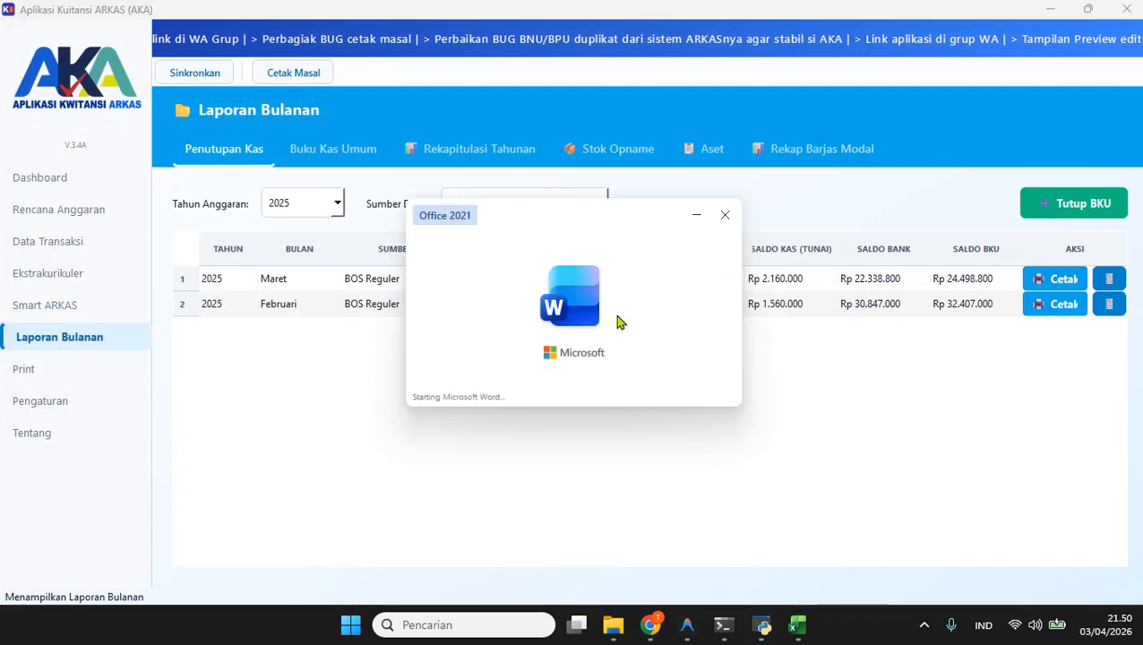
# - Review the balances, cash breakdown and signature section of the March cash register, and close the document
pyautogui.scroll(-8, 618, 311)
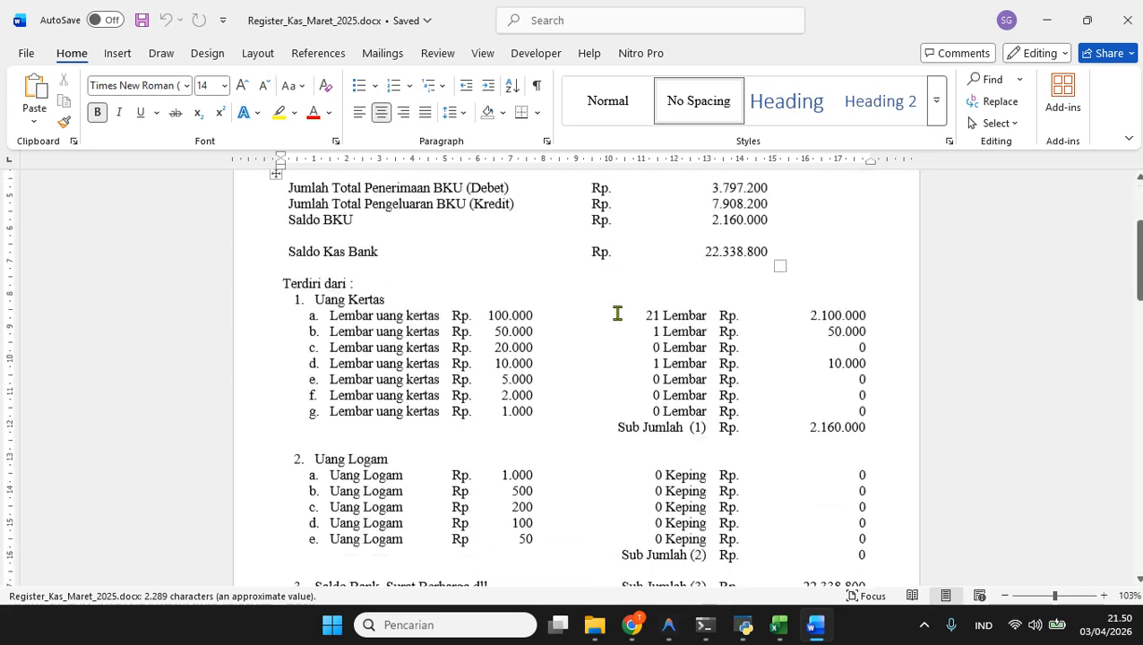
pyautogui.scroll(-5, 619, 309)
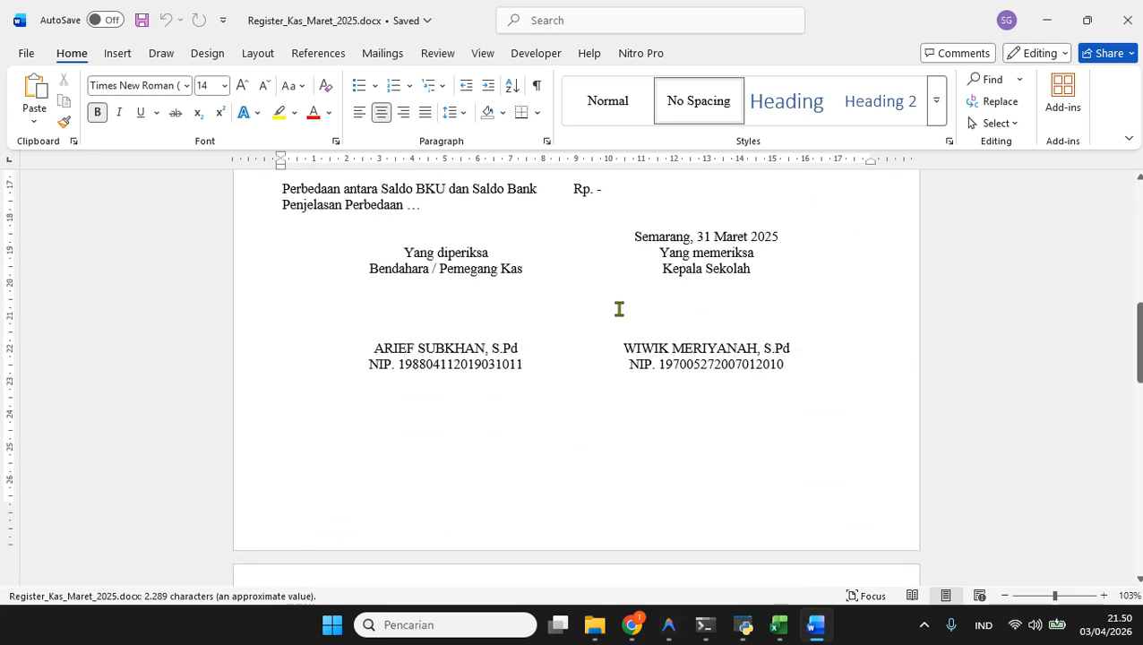
pyautogui.scroll(13, 619, 307)
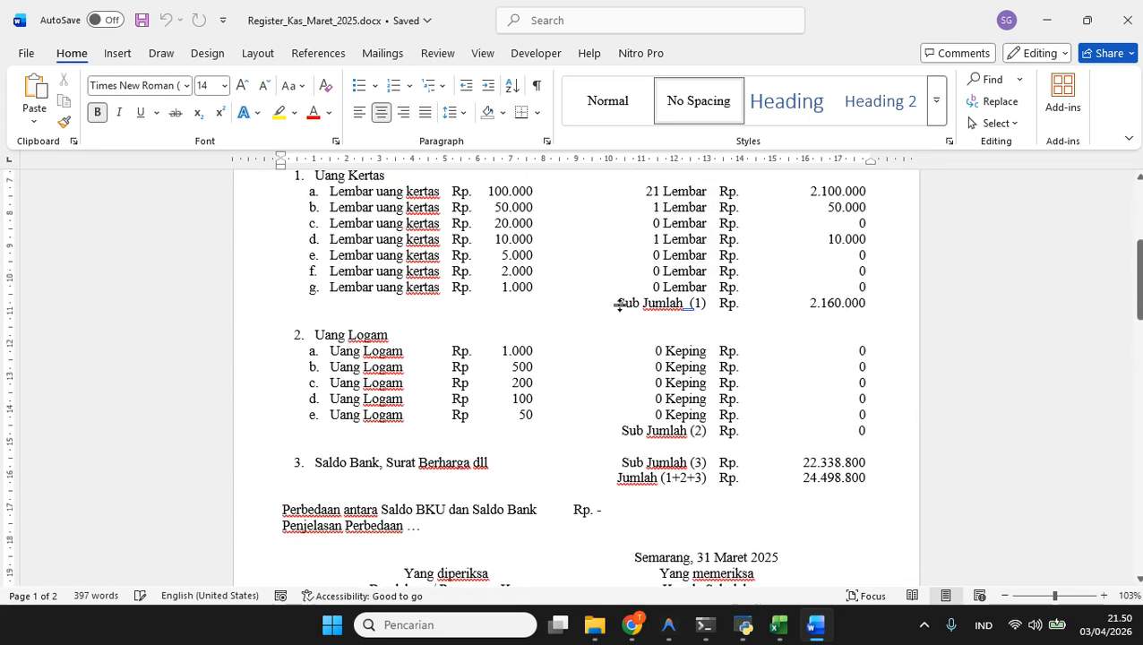
pyautogui.click(1127, 19)
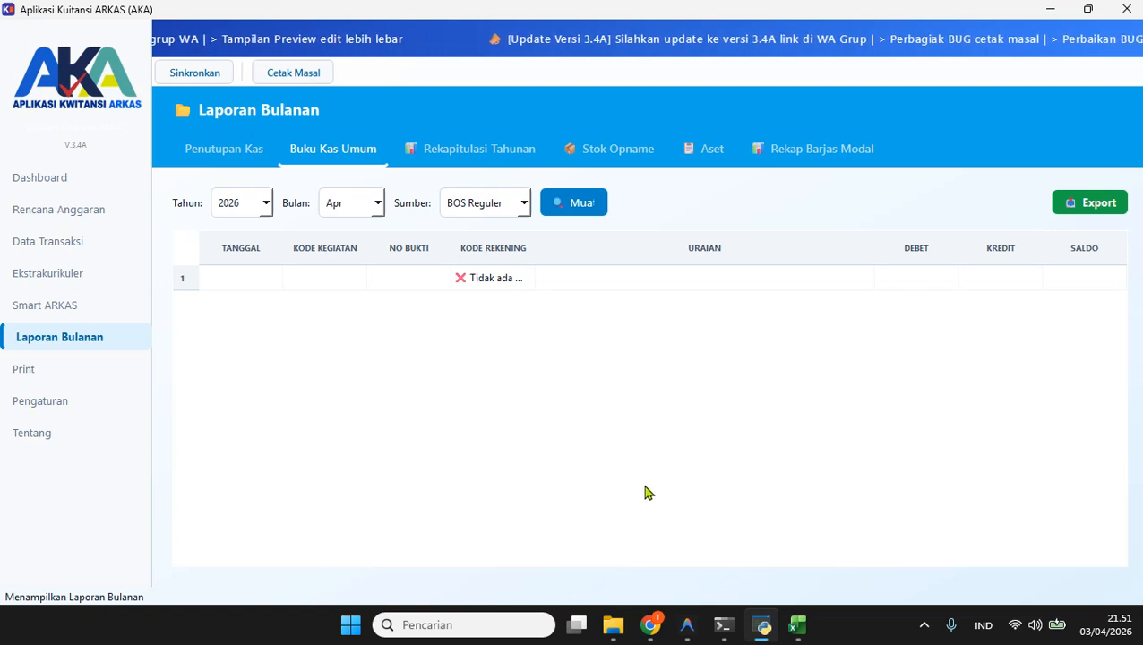
# - Load the Buku Kas Umum for year 2025, month Feb and source BOS Reguler, and look through its transactions
pyautogui.click(269, 205)
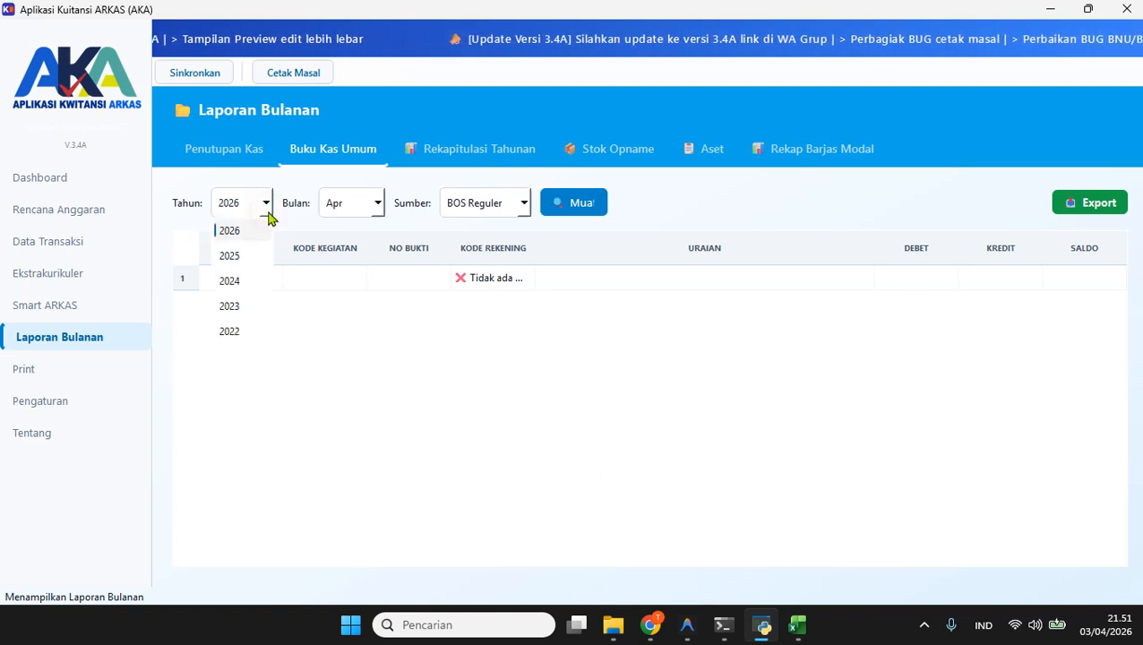
pyautogui.click(242, 257)
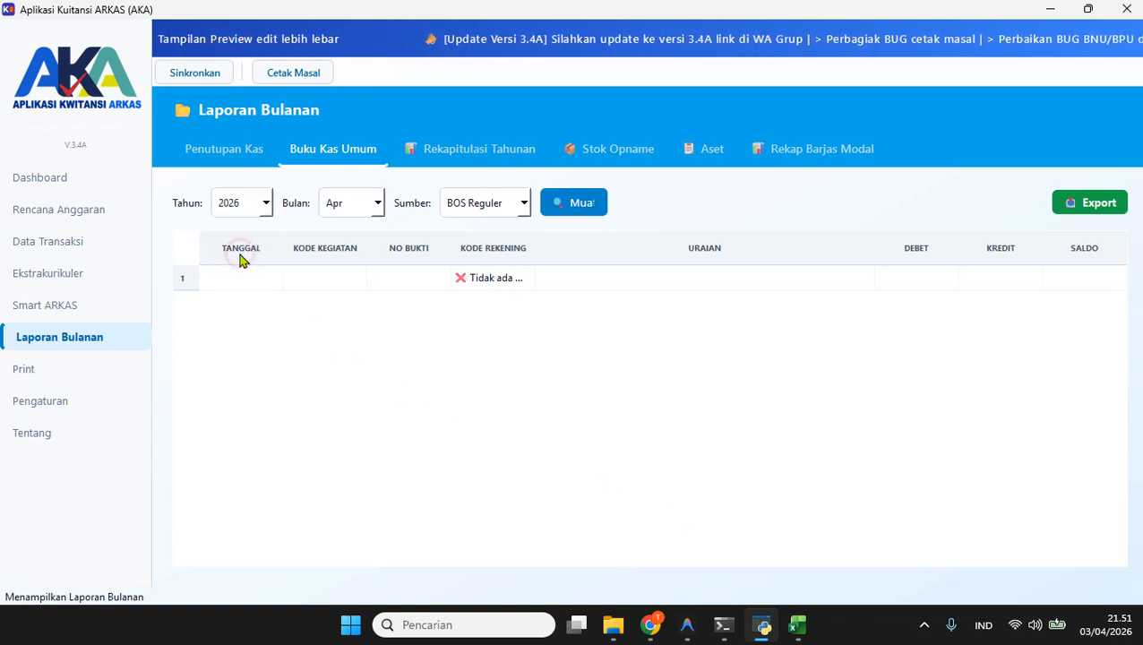
pyautogui.click(376, 205)
pyautogui.click(339, 259)
pyautogui.click(519, 211)
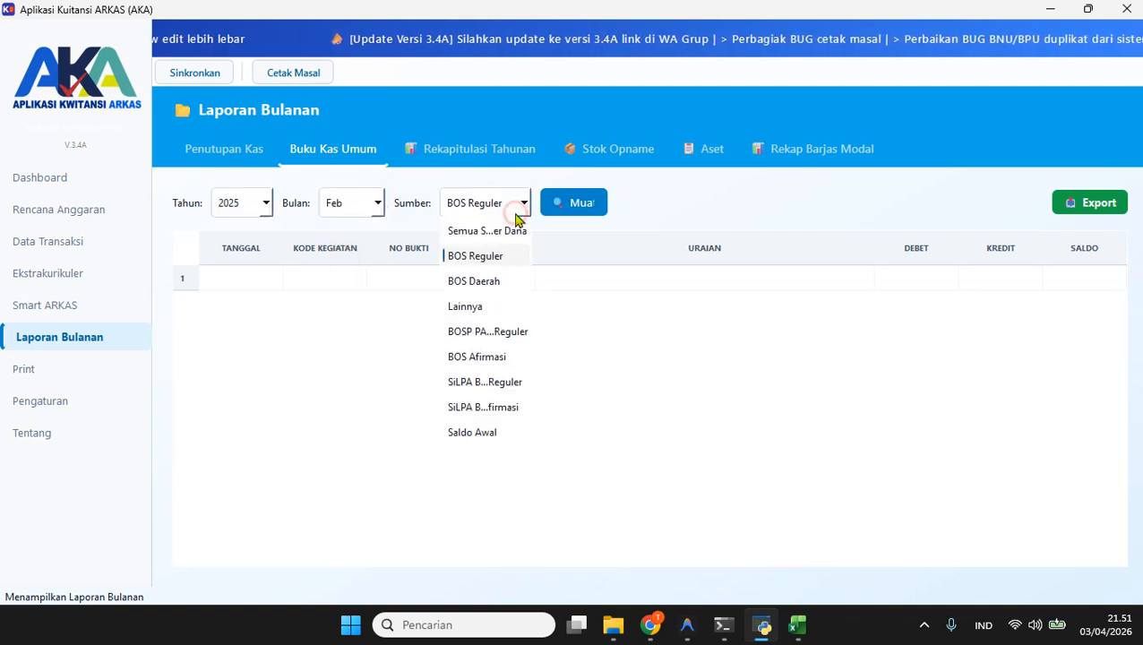
pyautogui.click(647, 356)
pyautogui.click(567, 211)
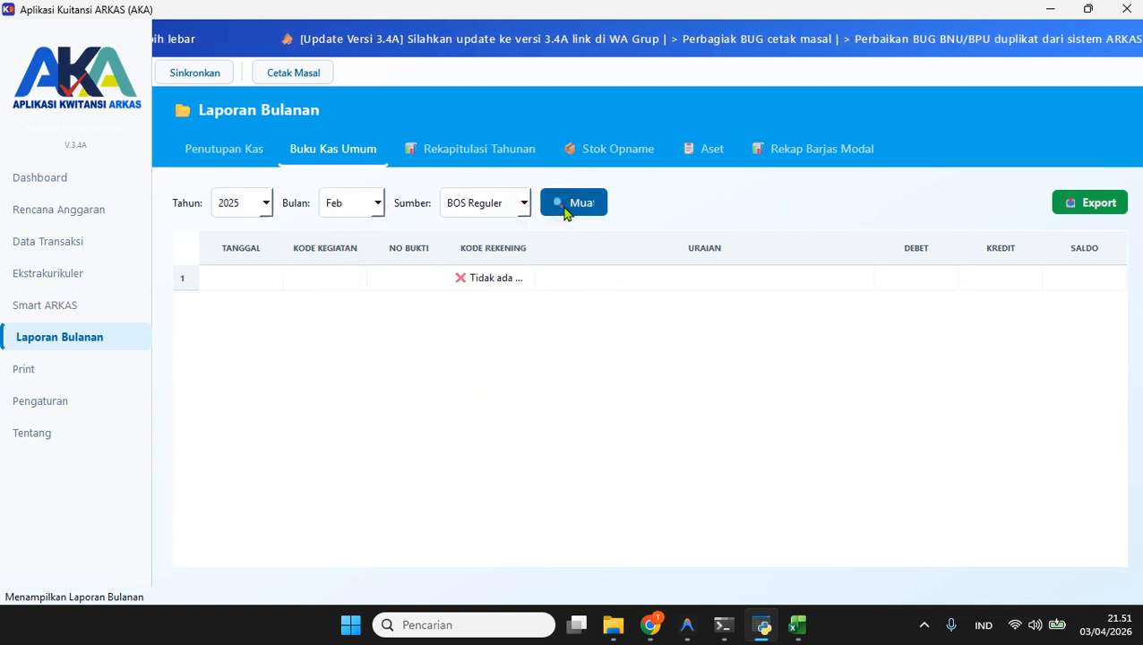
pyautogui.scroll(-15, 672, 301)
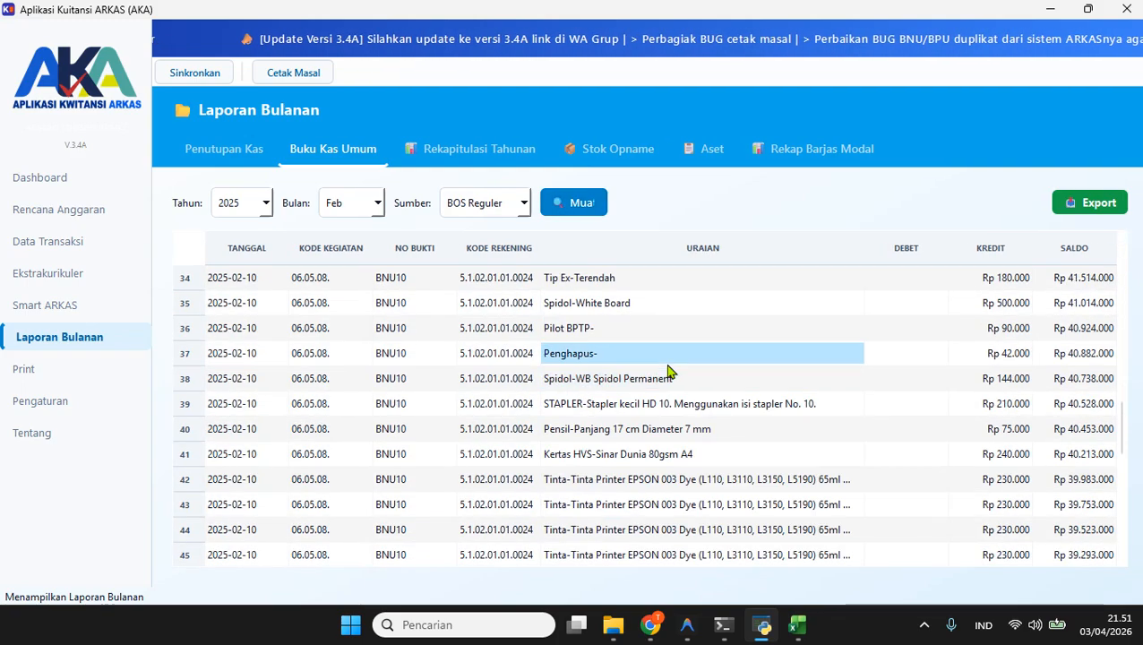
pyautogui.scroll(9, 667, 372)
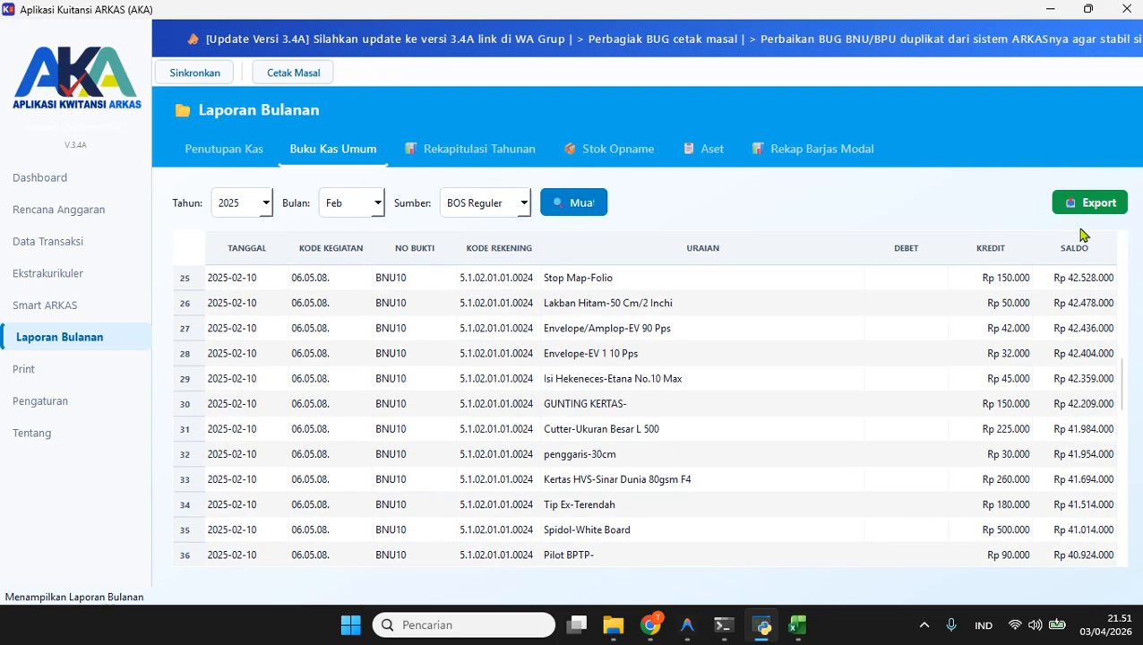
# - Export the February cash book as BKU_Februari_2025.xlsx and open the workbook in Excel
pyautogui.click(1070, 204)
pyautogui.click(701, 576)
pyautogui.click(615, 313)
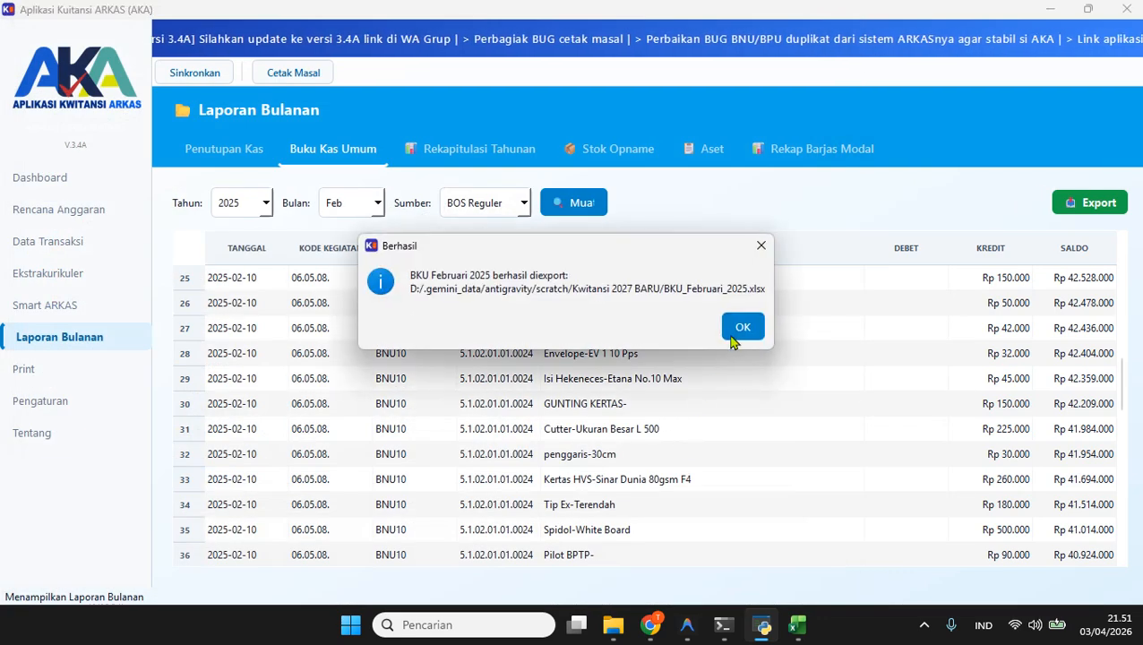
pyautogui.click(809, 327)
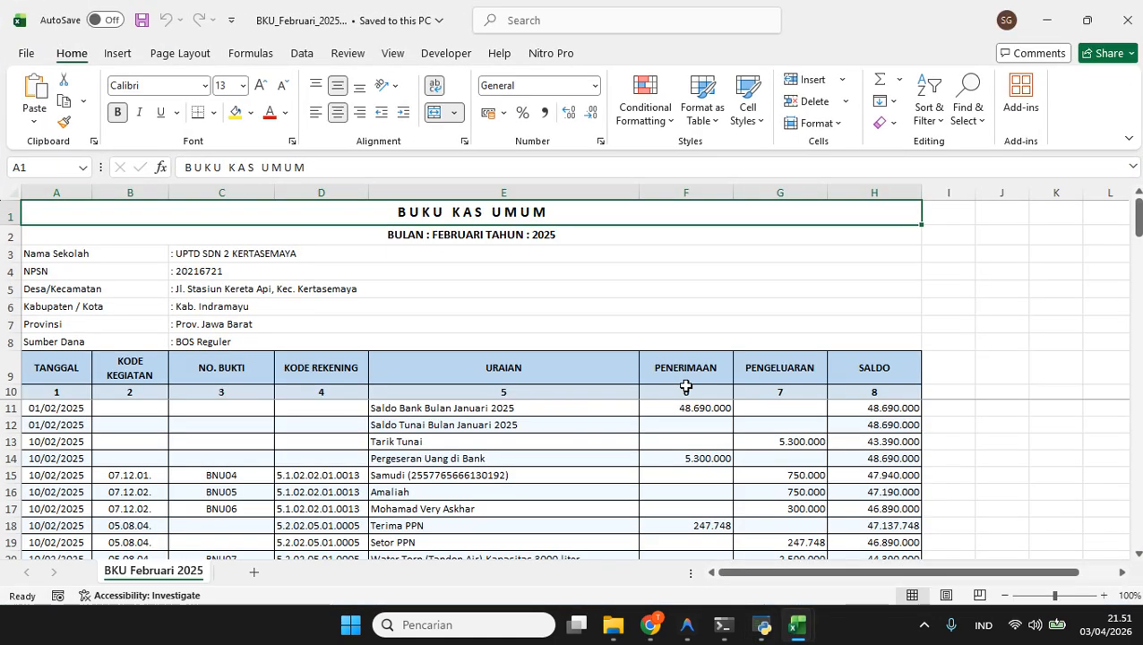
# - Review the transactions and closing balance section of the February workbook, close it, and switch back to the AKA application
pyautogui.scroll(-10, 687, 384)
pyautogui.scroll(-12, 686, 384)
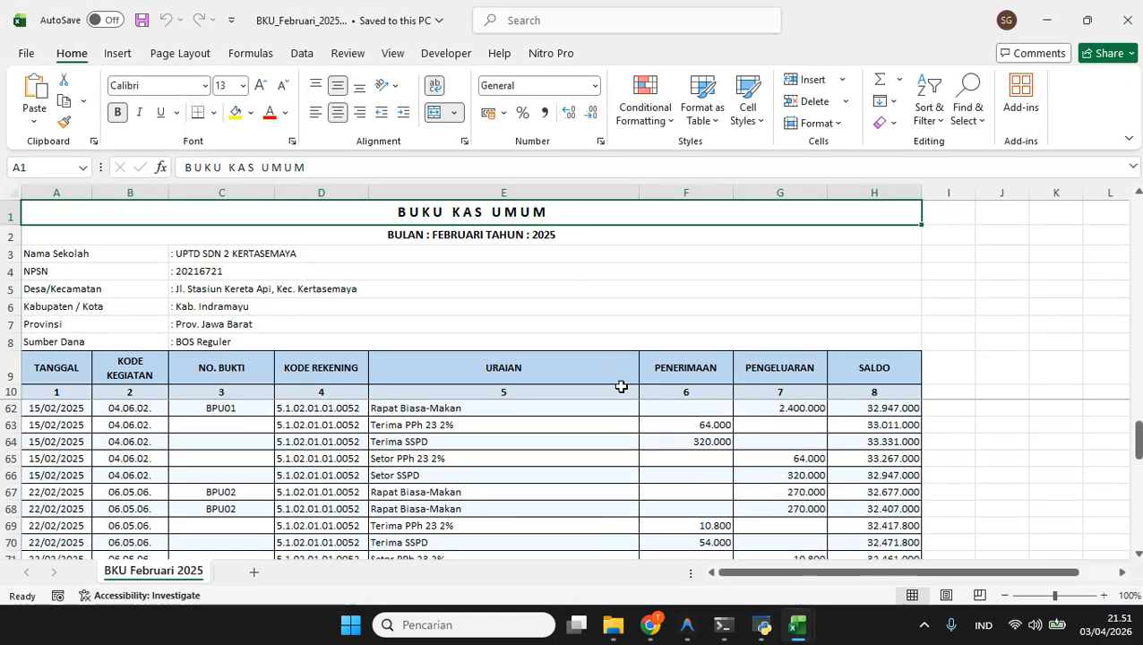
pyautogui.scroll(3, 653, 431)
pyautogui.scroll(-5, 654, 430)
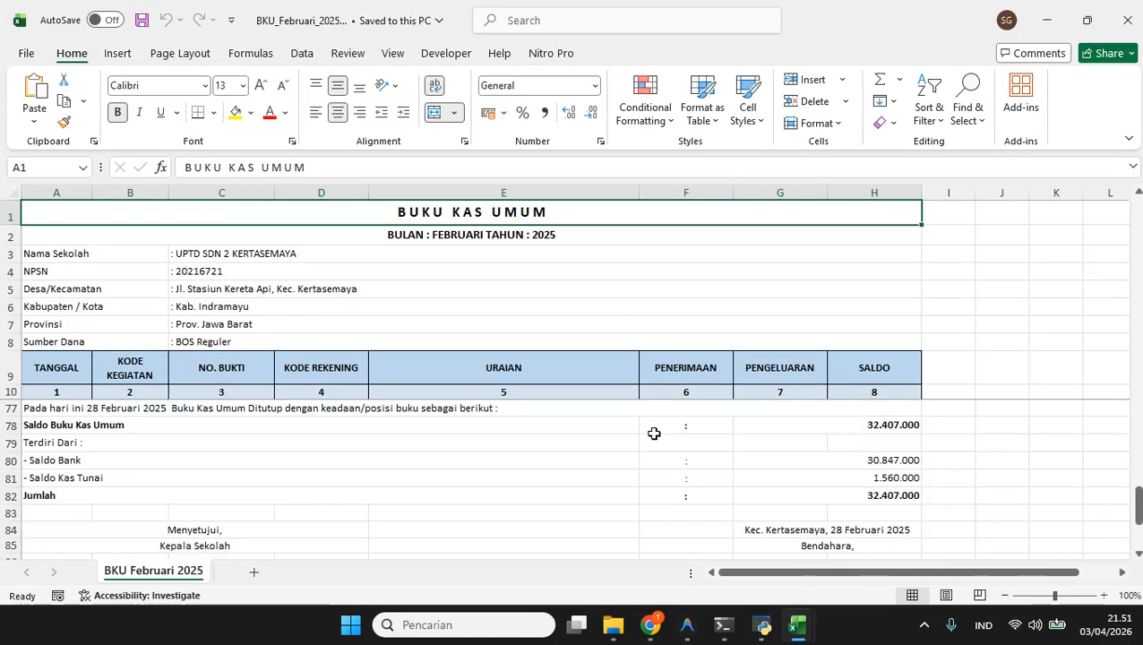
pyautogui.scroll(16, 655, 433)
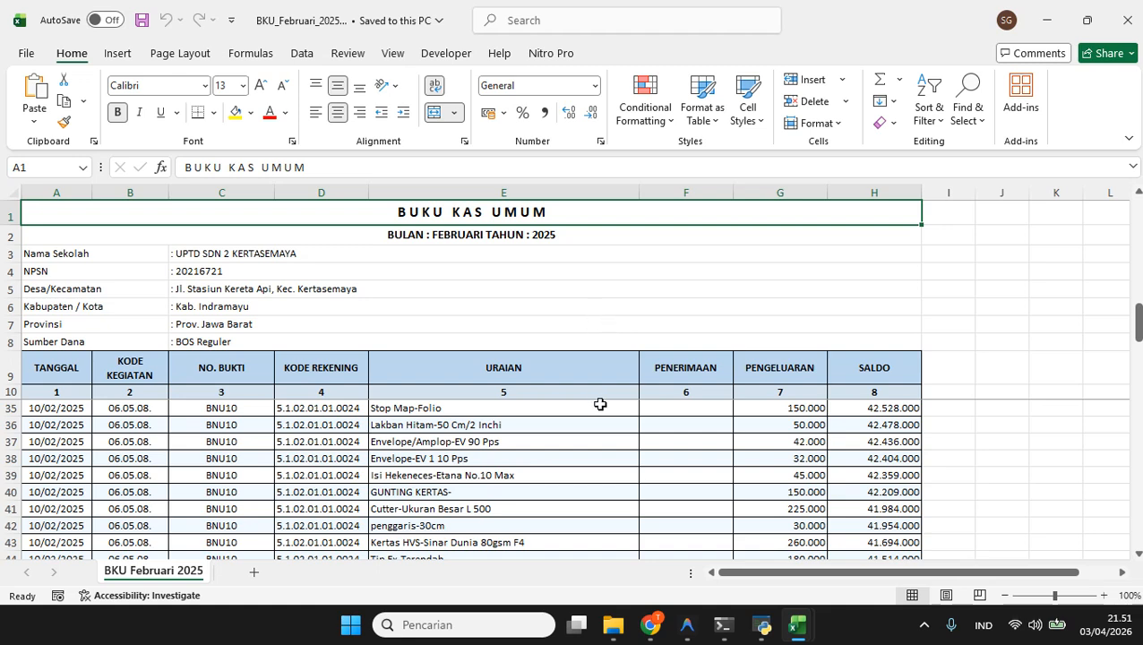
pyautogui.scroll(-3, 602, 405)
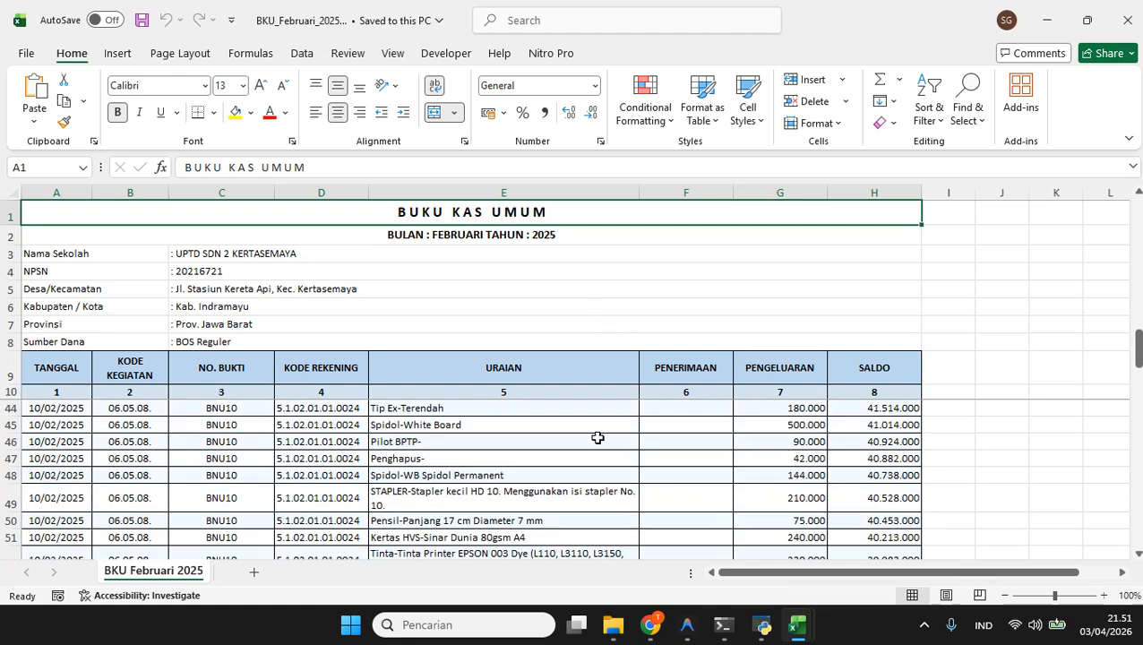
pyautogui.click(1125, 21)
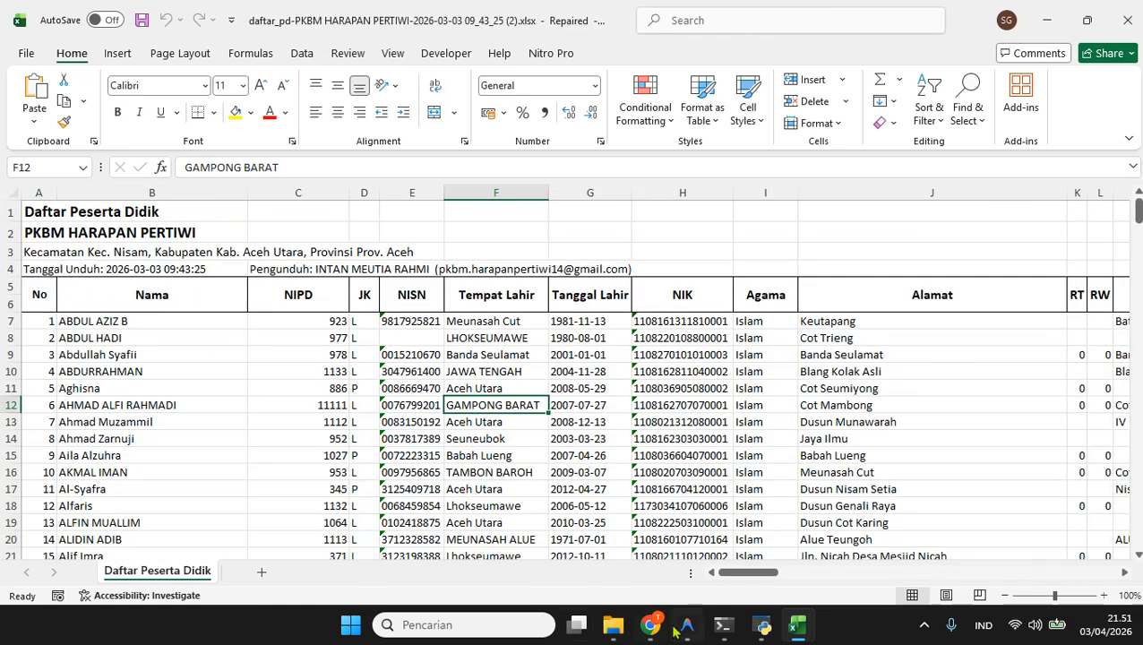
pyautogui.click(763, 625)
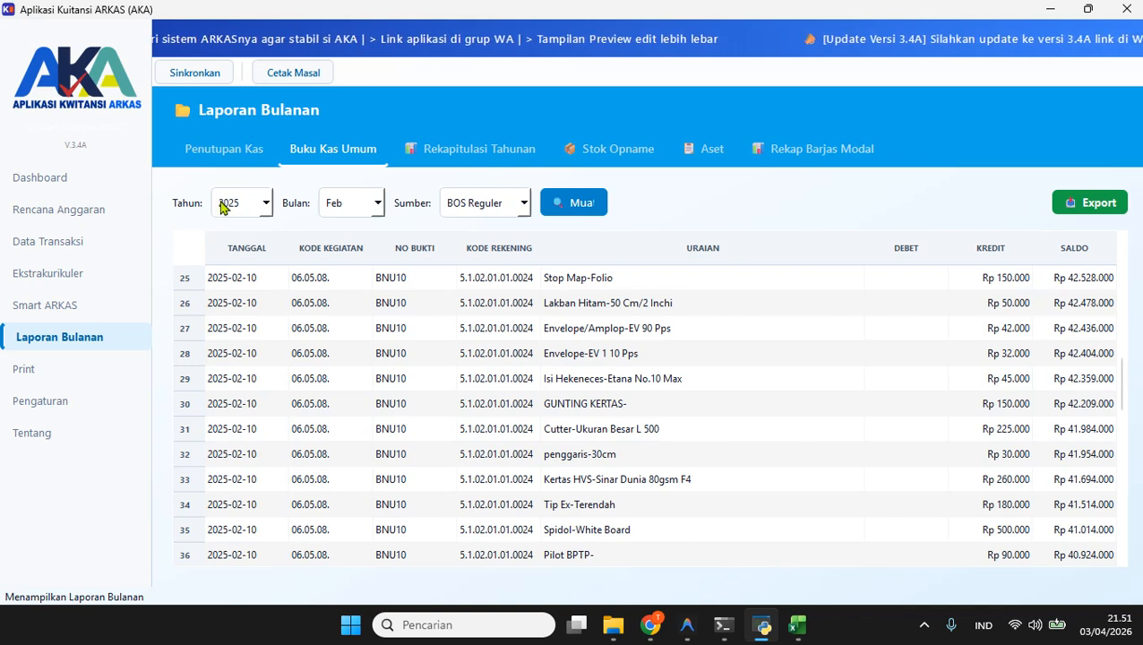
# - Change the Buku Kas Umum month to Mar and load its transactions
pyautogui.click(357, 203)
pyautogui.click(333, 348)
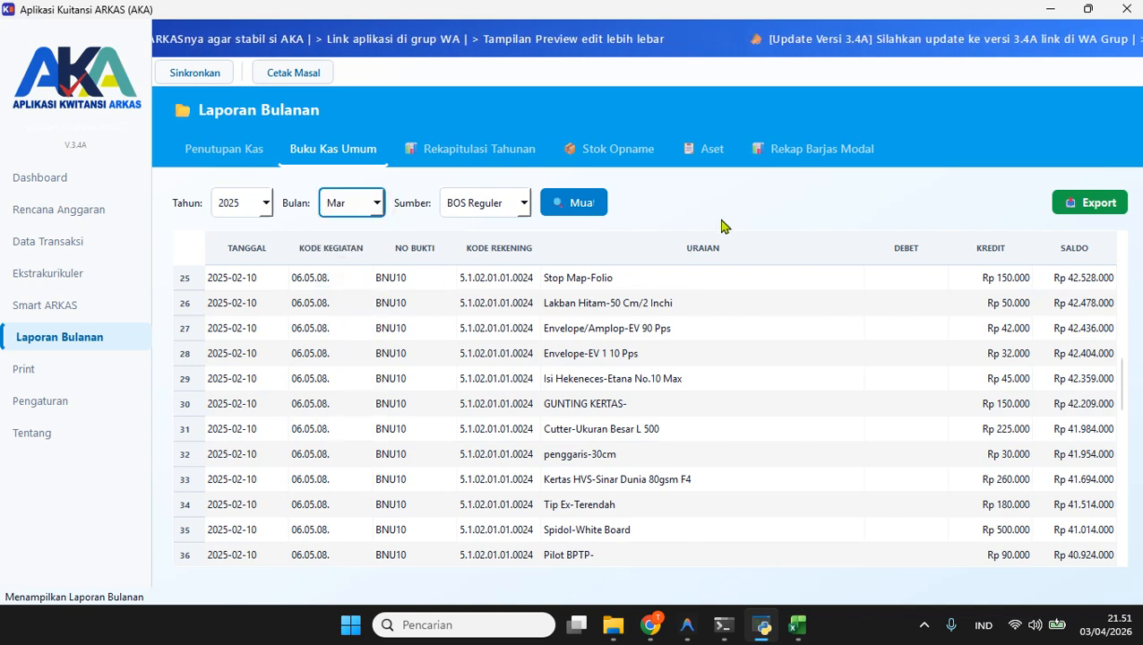
pyautogui.click(573, 205)
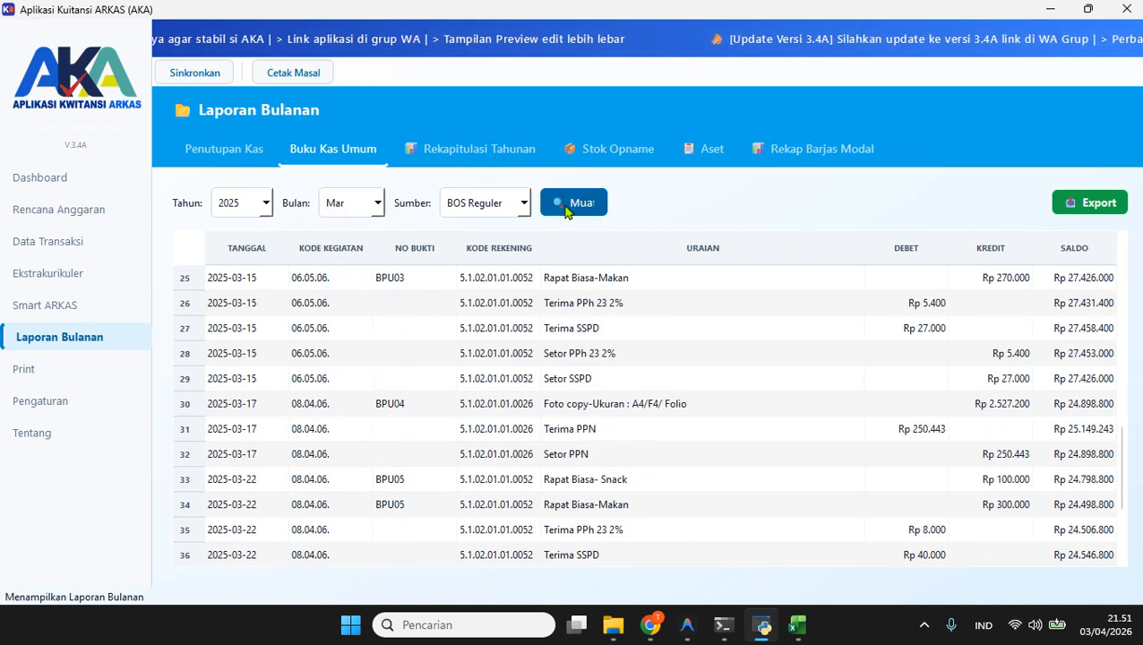
# - Export the March cash book as BKU_Maret_2025.xlsx and open the workbook in Excel
pyautogui.click(1057, 204)
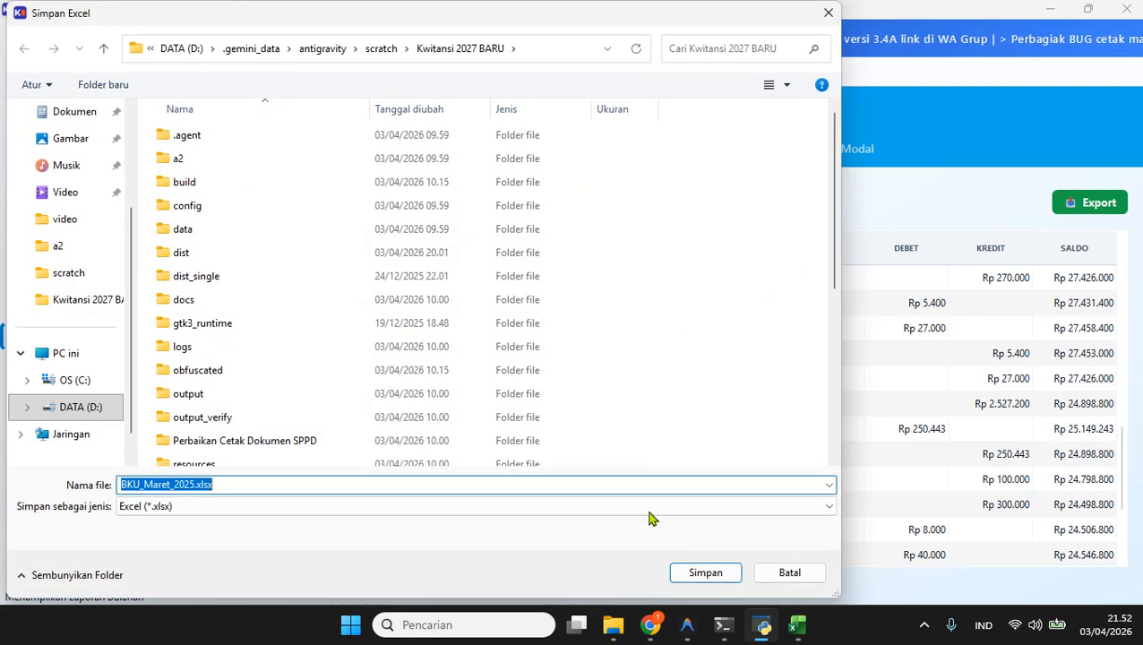
pyautogui.click(706, 572)
pyautogui.click(625, 310)
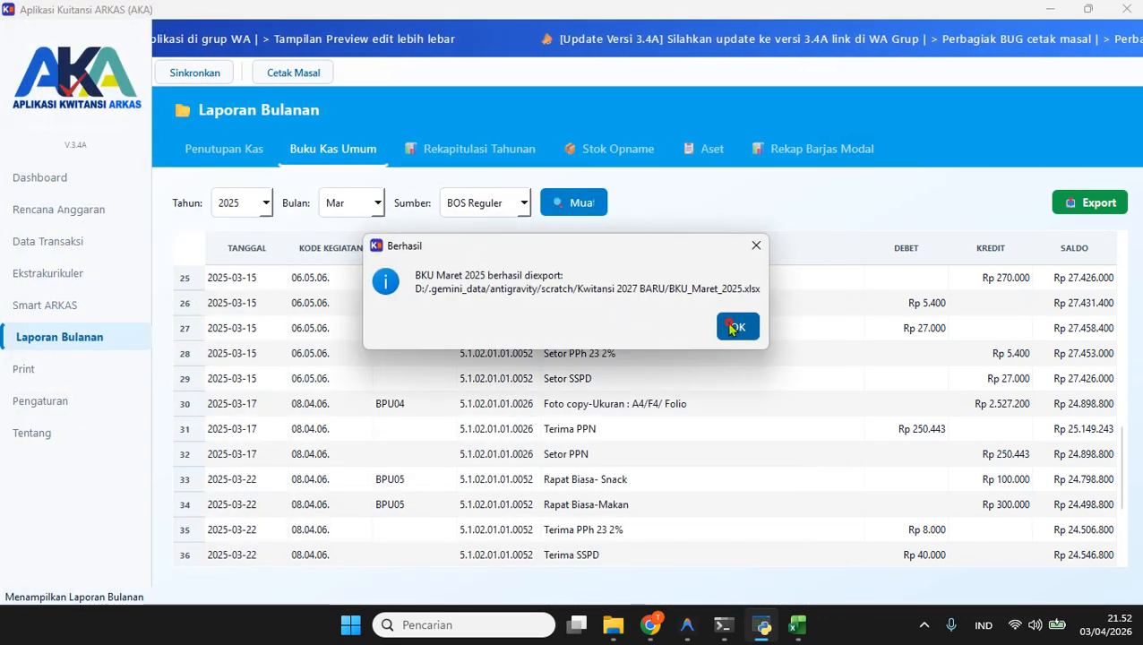
pyautogui.click(806, 397)
# - Review the transactions and closing balance section of the March workbook, close it, and switch back to the AKA application
pyautogui.scroll(-12, 650, 301)
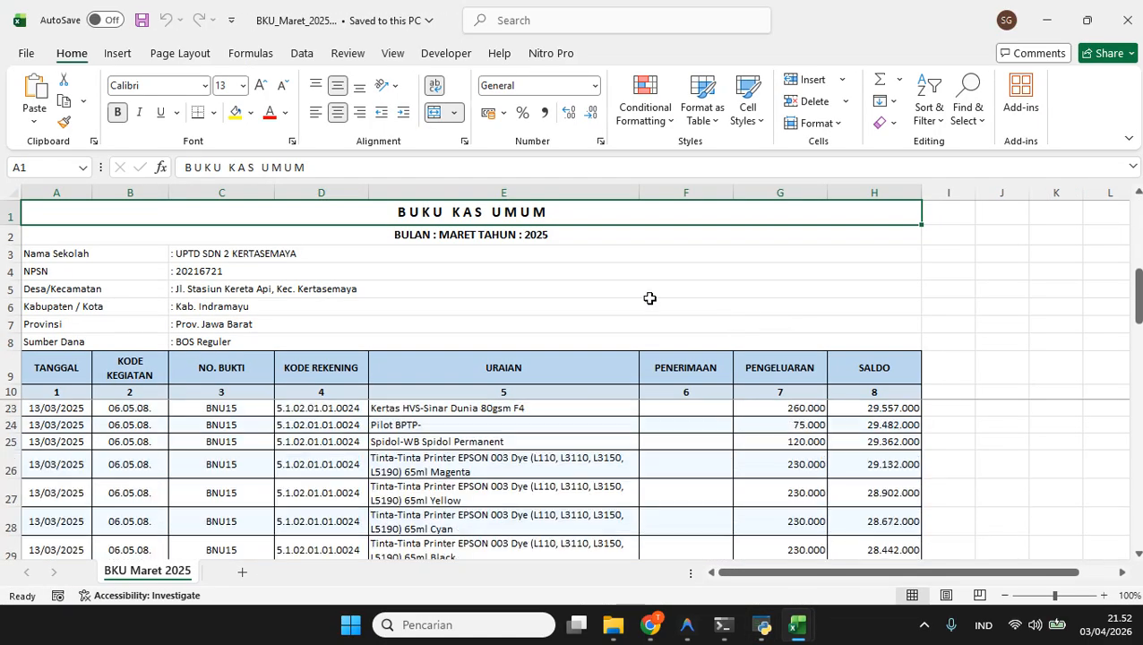
pyautogui.scroll(1, 613, 439)
pyautogui.scroll(-3, 631, 422)
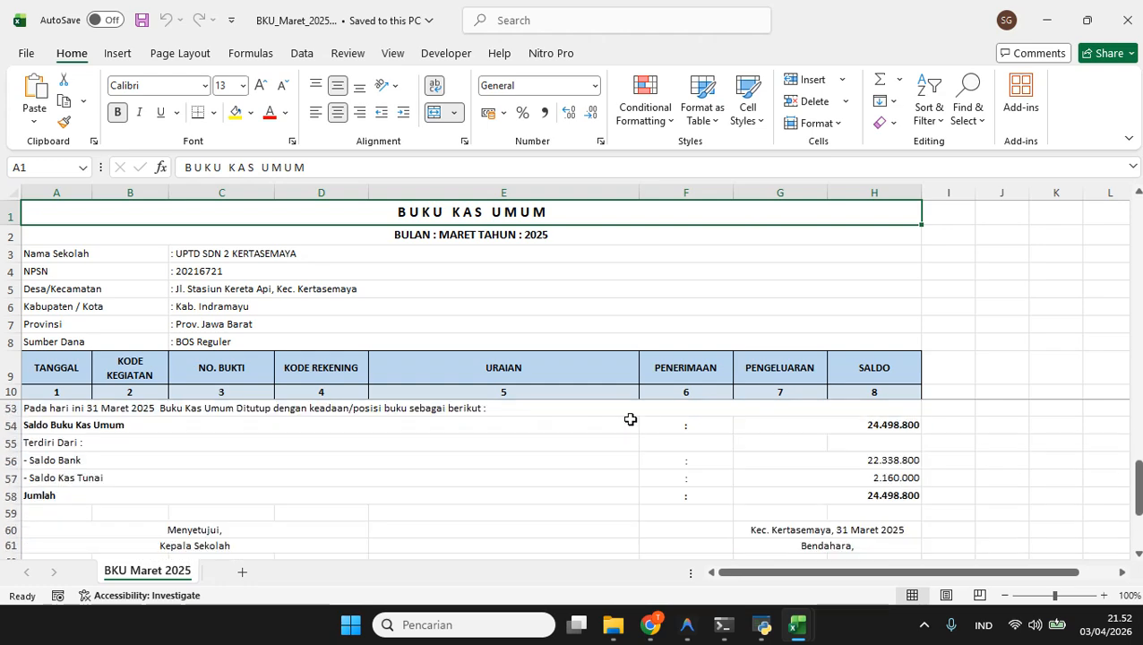
pyautogui.scroll(4, 640, 454)
pyautogui.scroll(10, 757, 448)
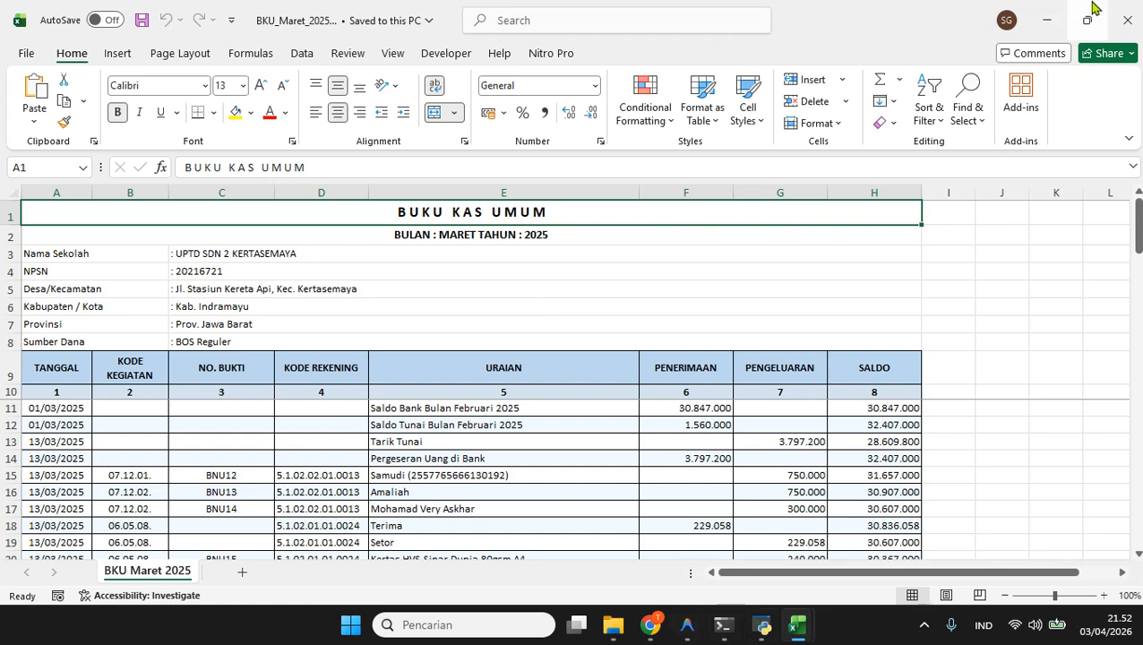
pyautogui.click(1127, 18)
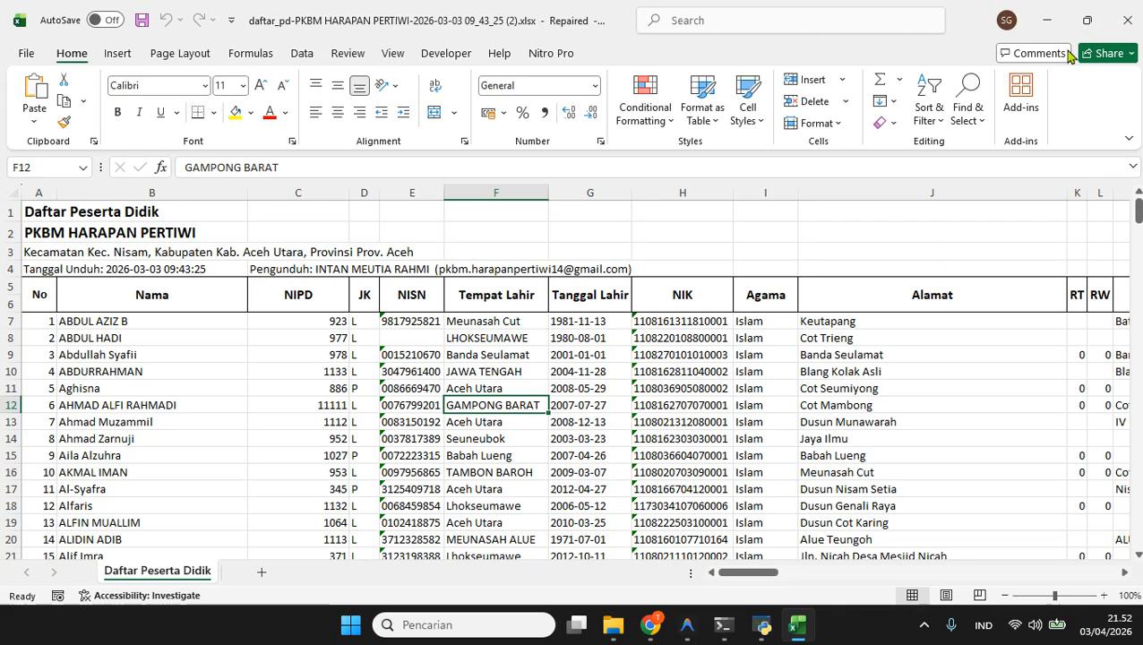
pyautogui.click(688, 632)
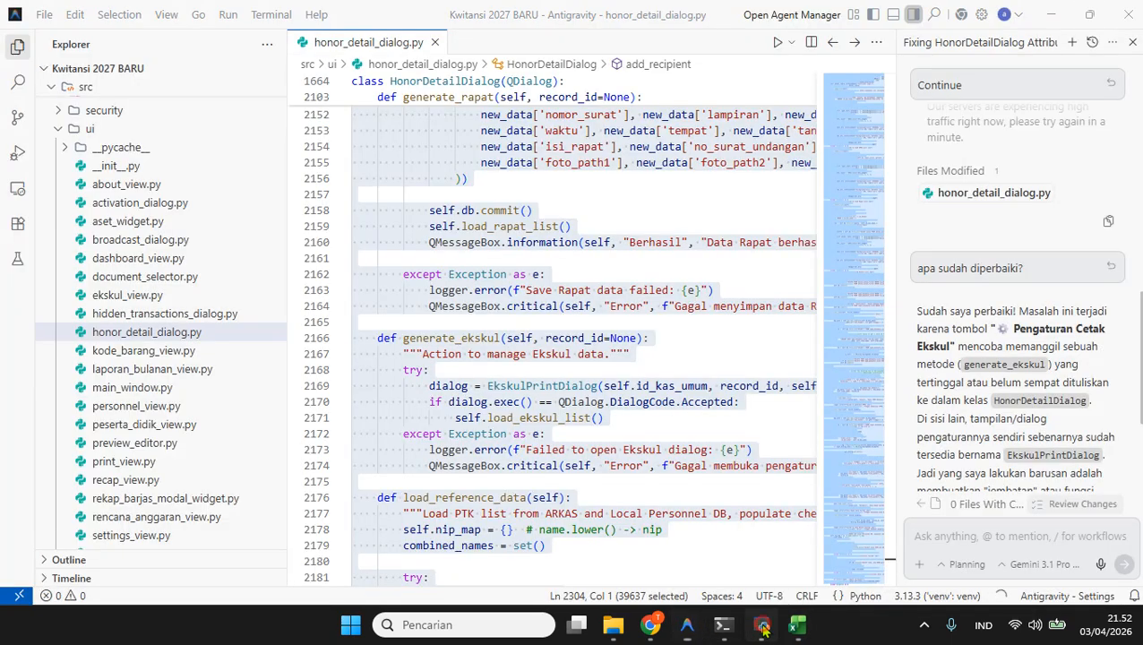
pyautogui.click(761, 626)
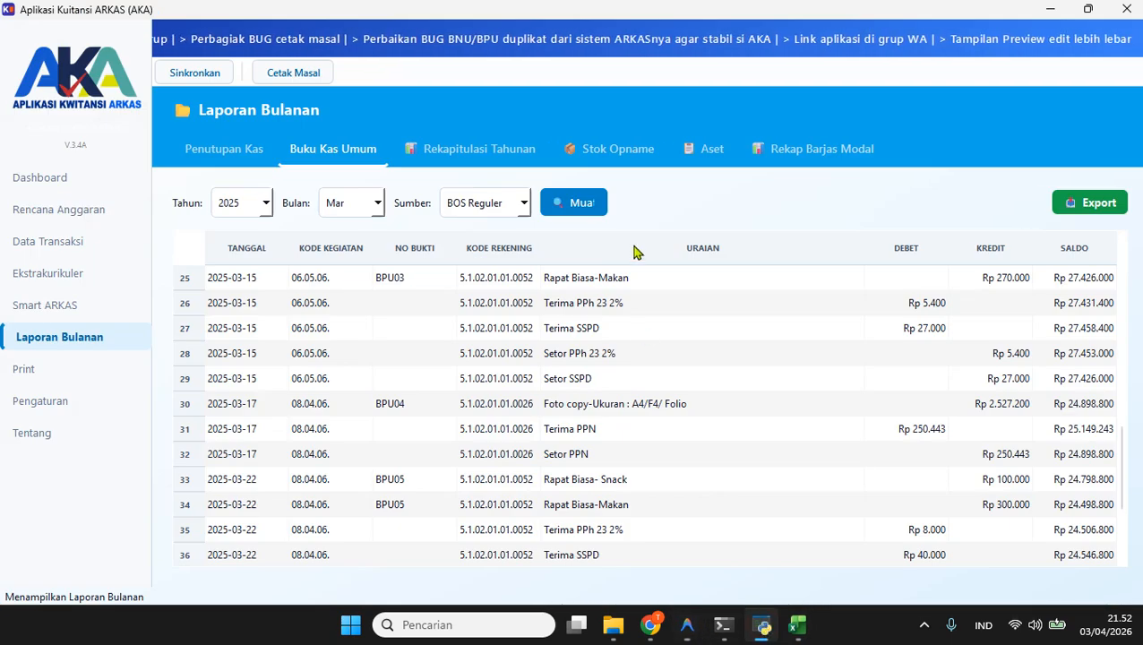
# - Open the Rekapitulasi Tahunan report and load the BOS Reguler data for budget year 2025
pyautogui.click(493, 154)
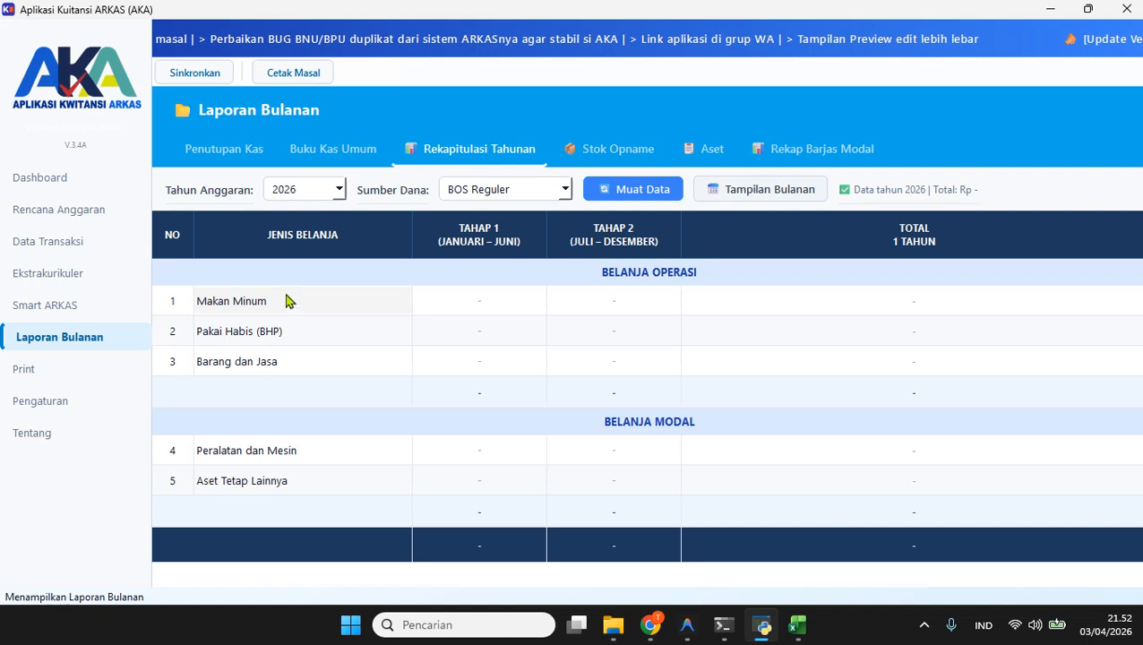
pyautogui.click(340, 190)
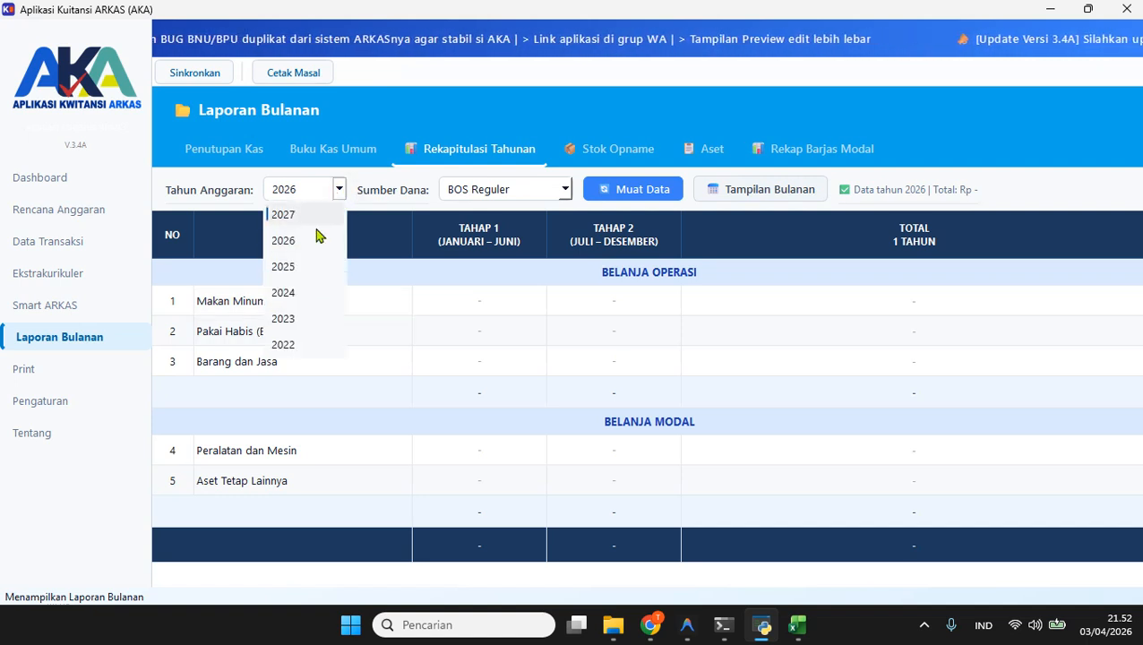
pyautogui.click(283, 267)
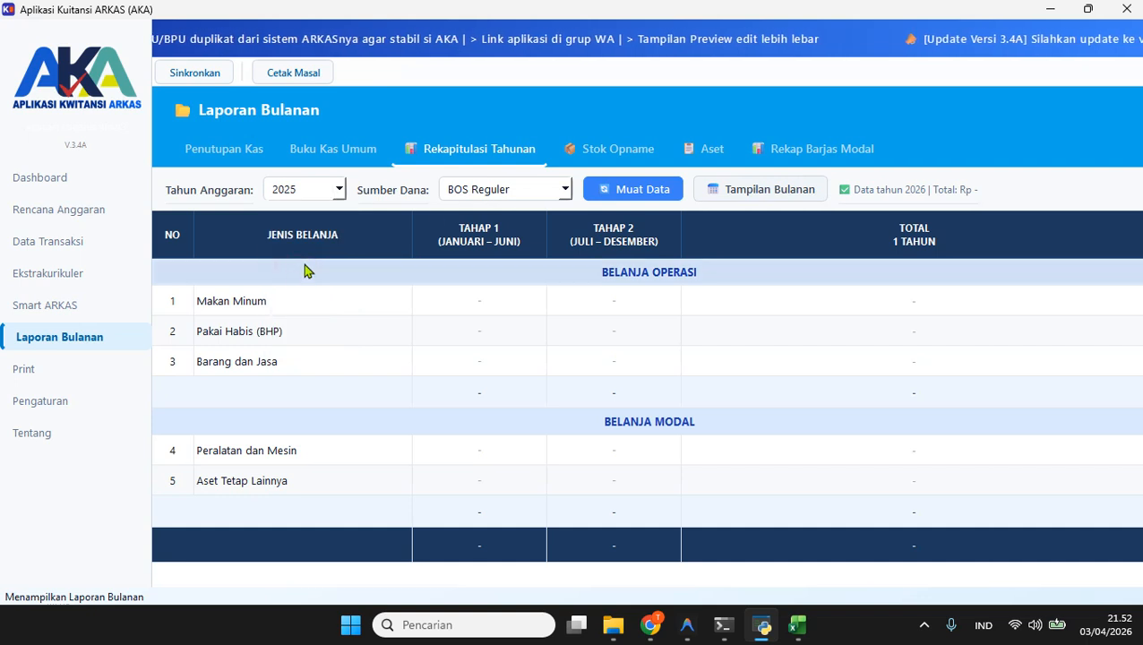
pyautogui.click(655, 193)
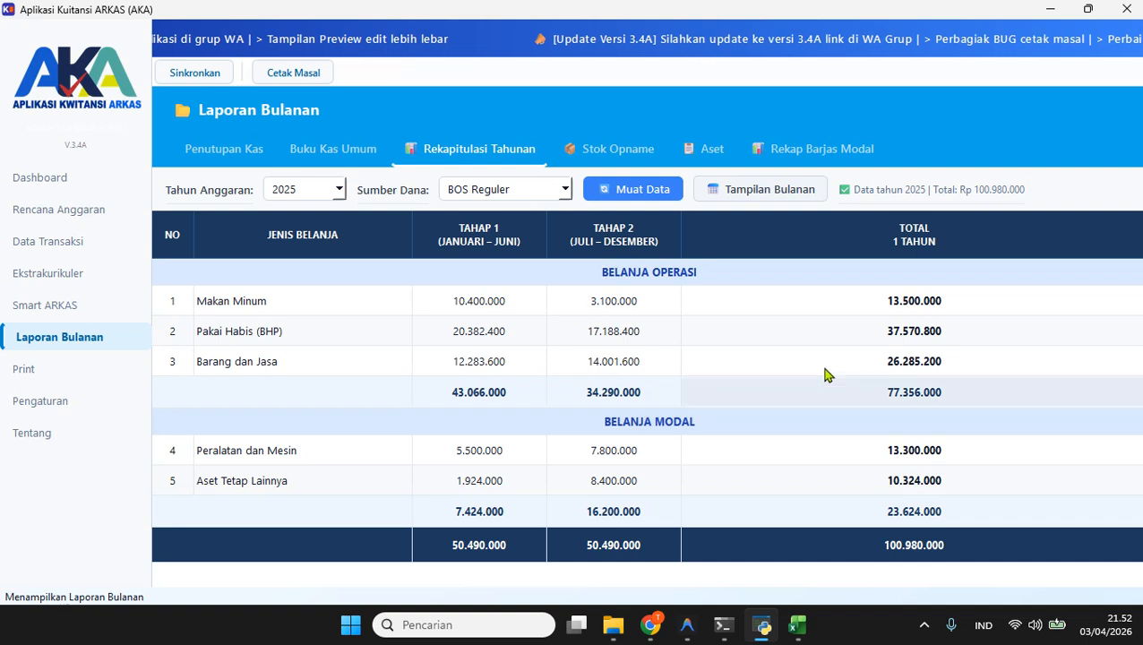
# - Switch the annual recap to its monthly breakdown and examine the spending categories from January through the yearly total
pyautogui.click(770, 190)
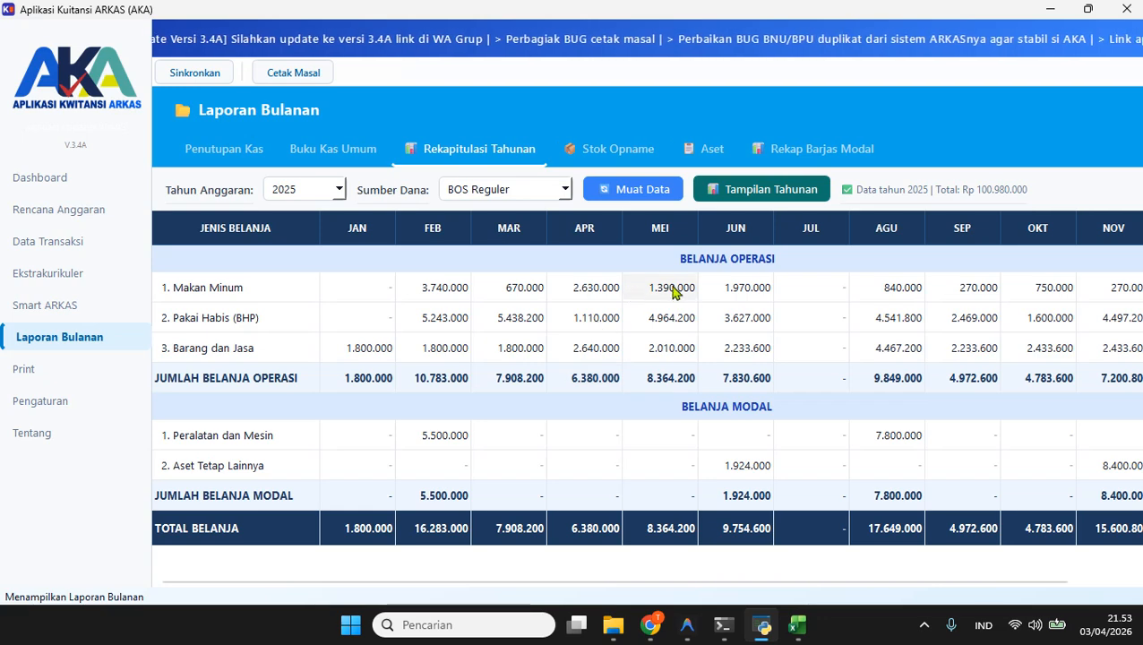
pyautogui.click(688, 582)
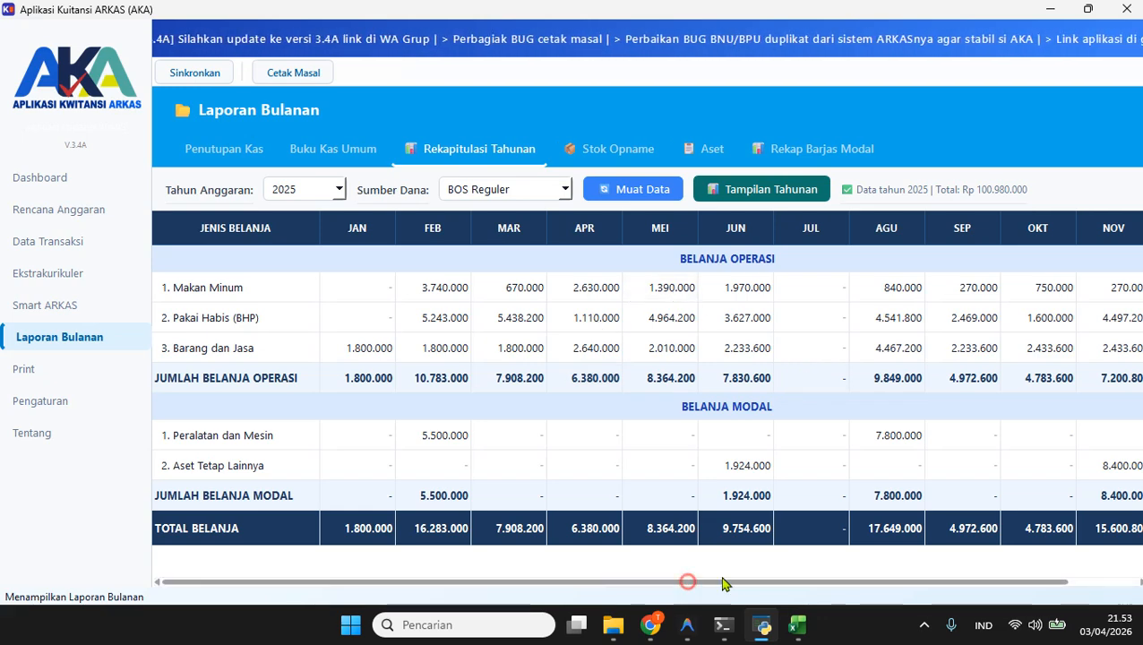
pyautogui.moveTo(724, 583); pyautogui.dragTo(900, 577)
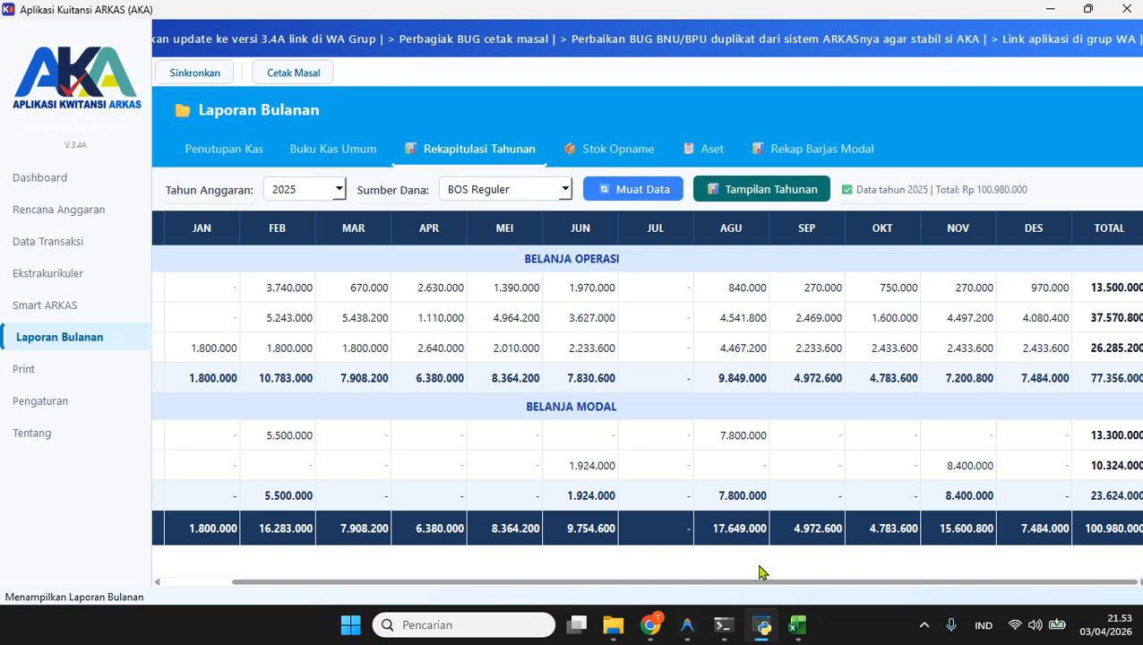
pyautogui.moveTo(761, 573); pyautogui.dragTo(623, 548)
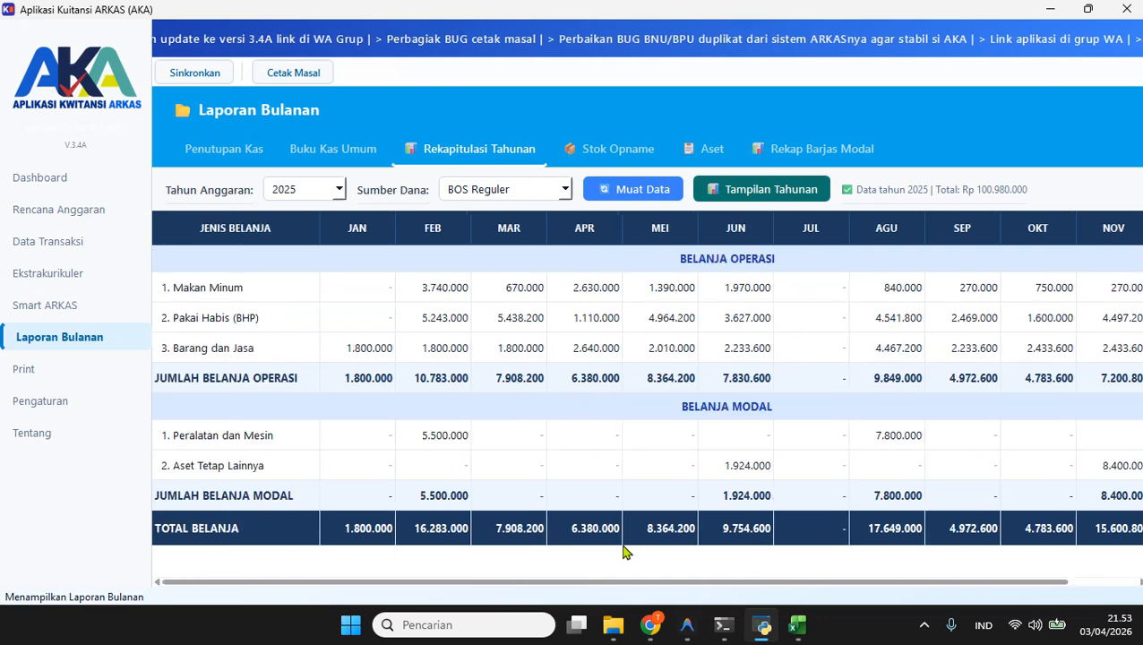
pyautogui.click(786, 194)
pyautogui.click(757, 201)
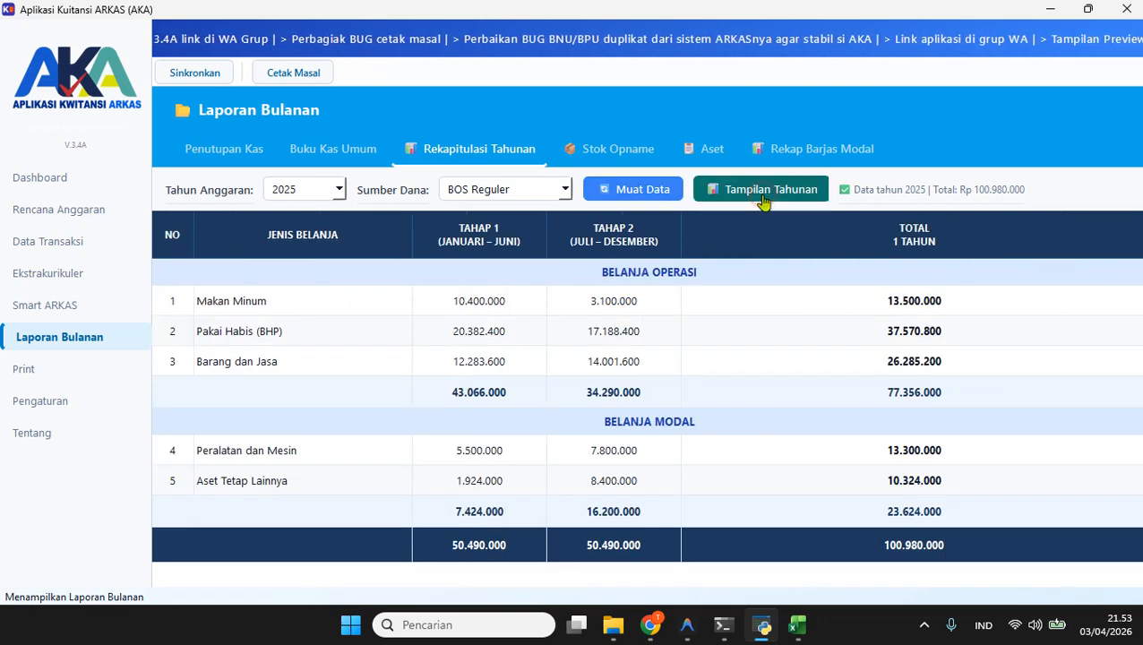
pyautogui.moveTo(740, 582); pyautogui.dragTo(923, 582)
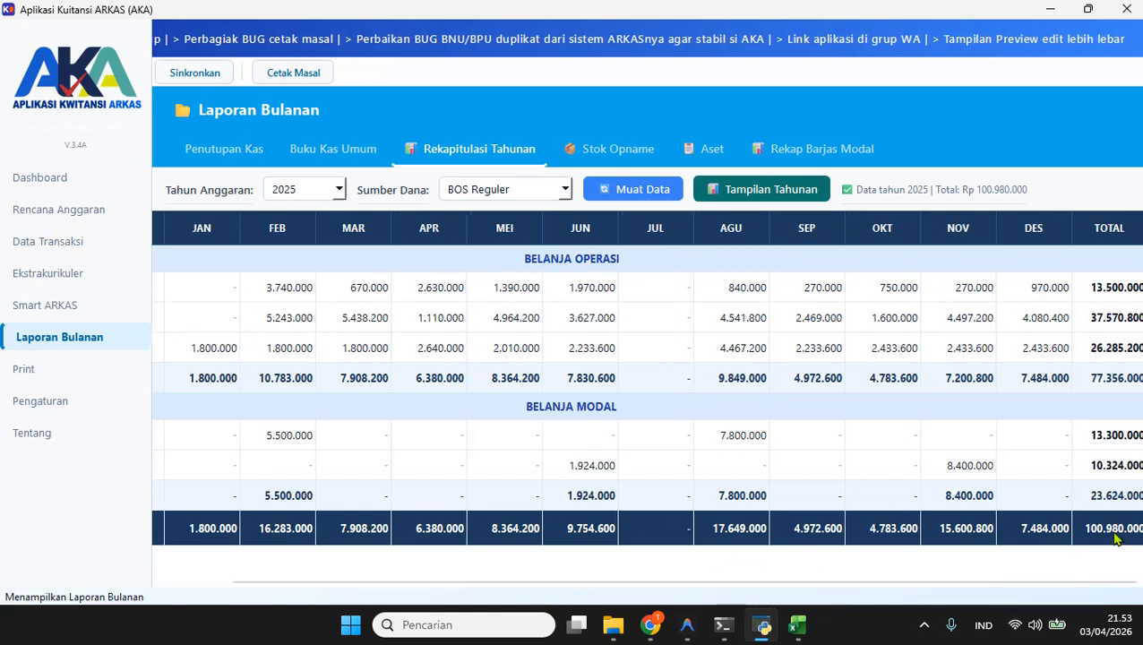
# - Show the 2025 budget year on the Dashboard to compare its spending figures, and return to Laporan Bulanan
pyautogui.click(50, 183)
pyautogui.click(567, 194)
pyautogui.click(507, 242)
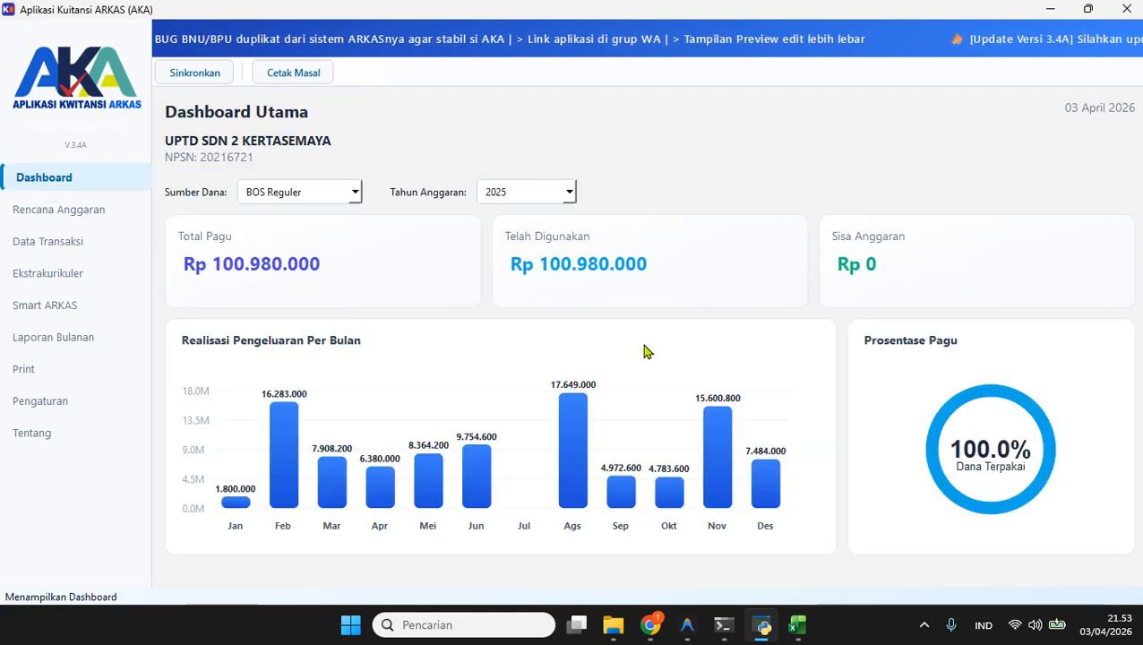
pyautogui.click(69, 347)
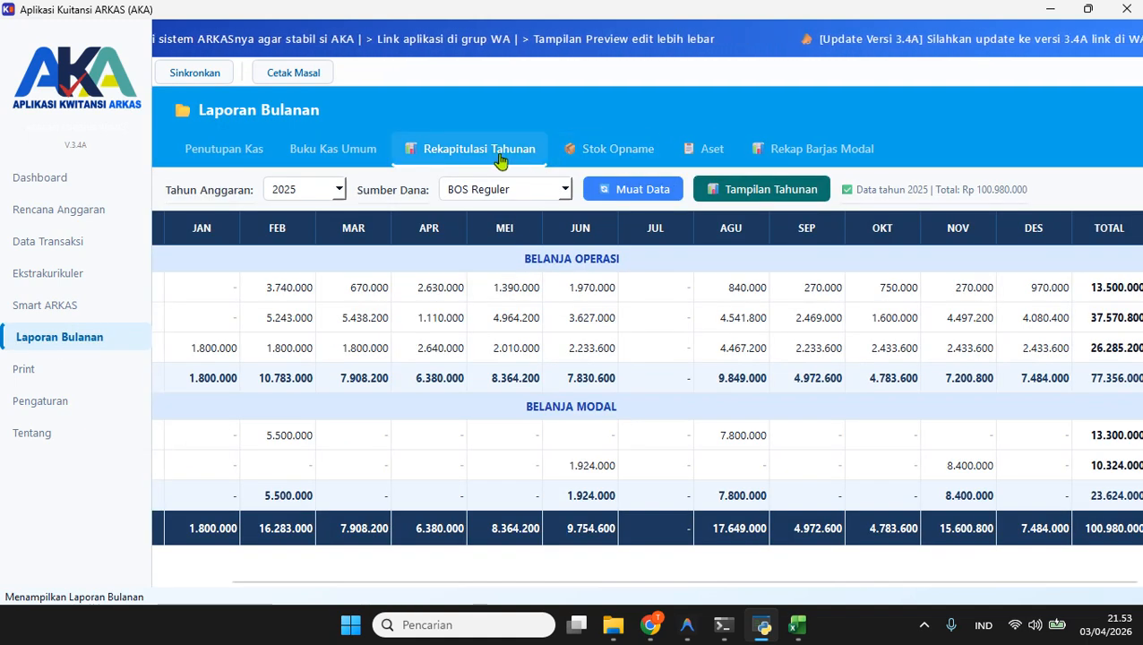
# - Load the Stok Opname report for 2025 BOS Reguler covering Jan to Jun, and look through its items
pyautogui.click(592, 161)
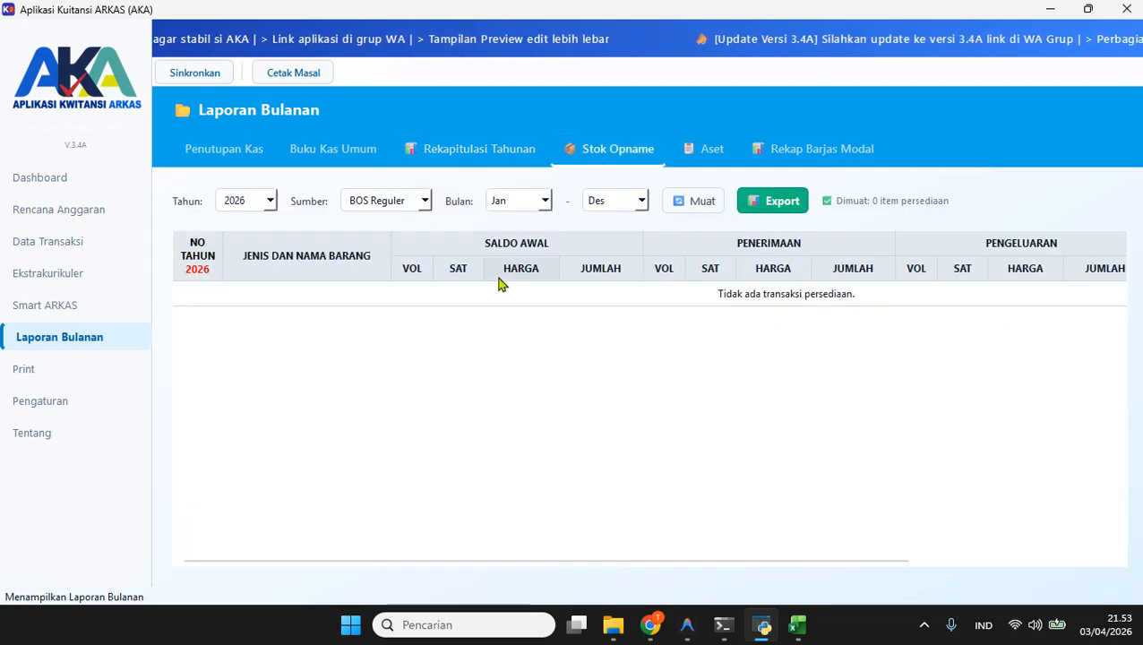
pyautogui.click(270, 202)
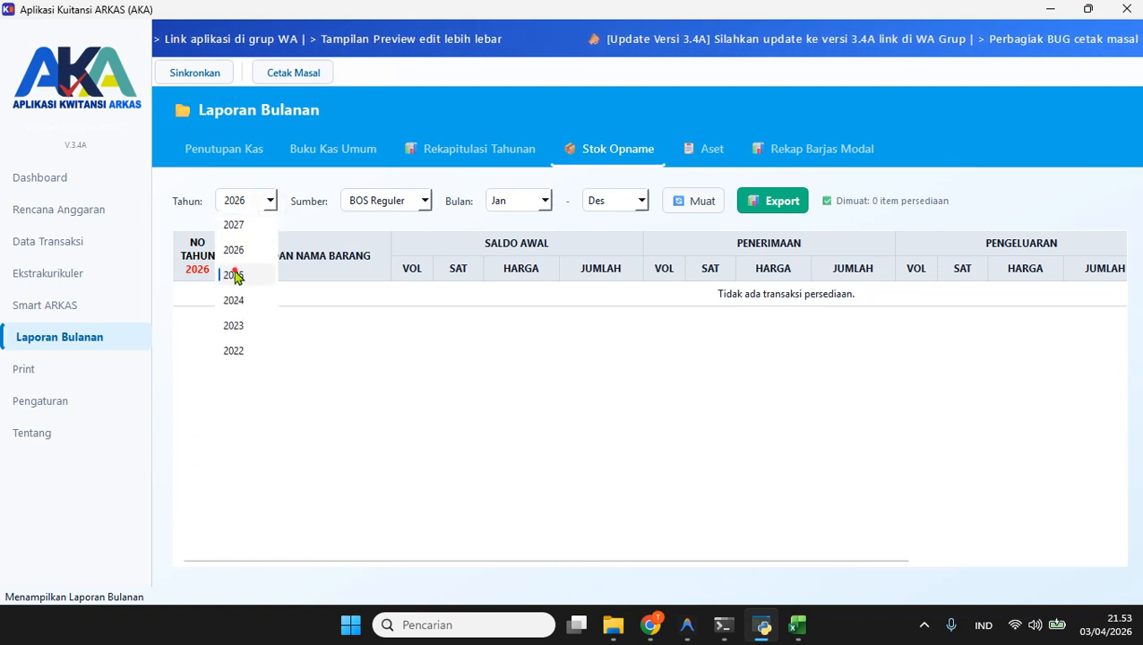
pyautogui.click(232, 272)
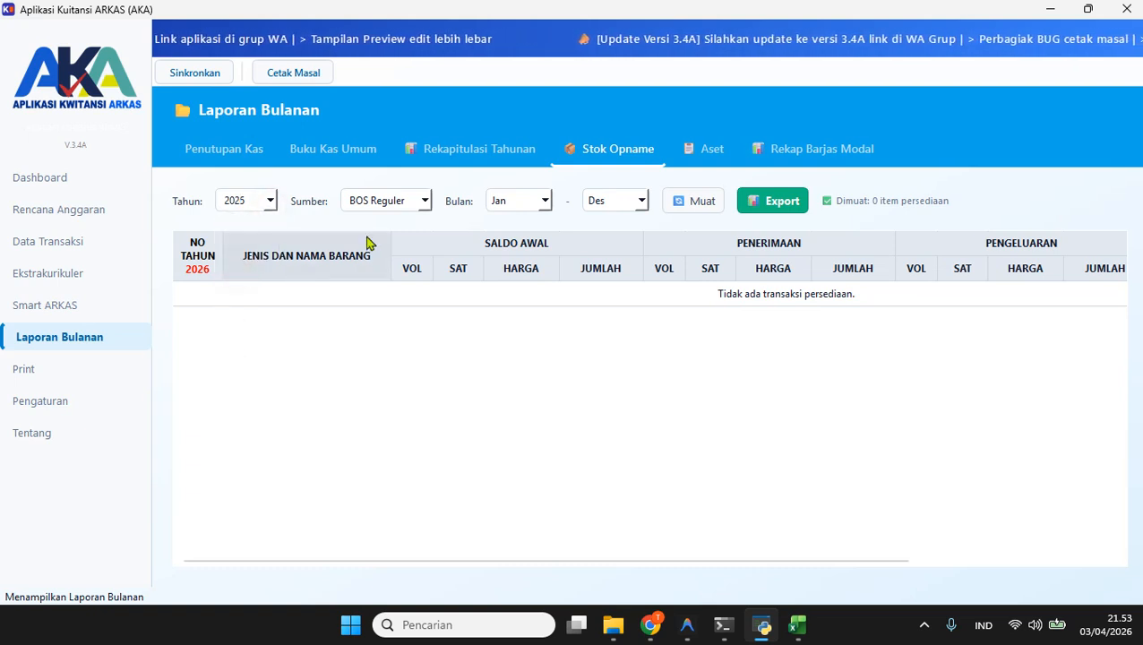
pyautogui.click(640, 203)
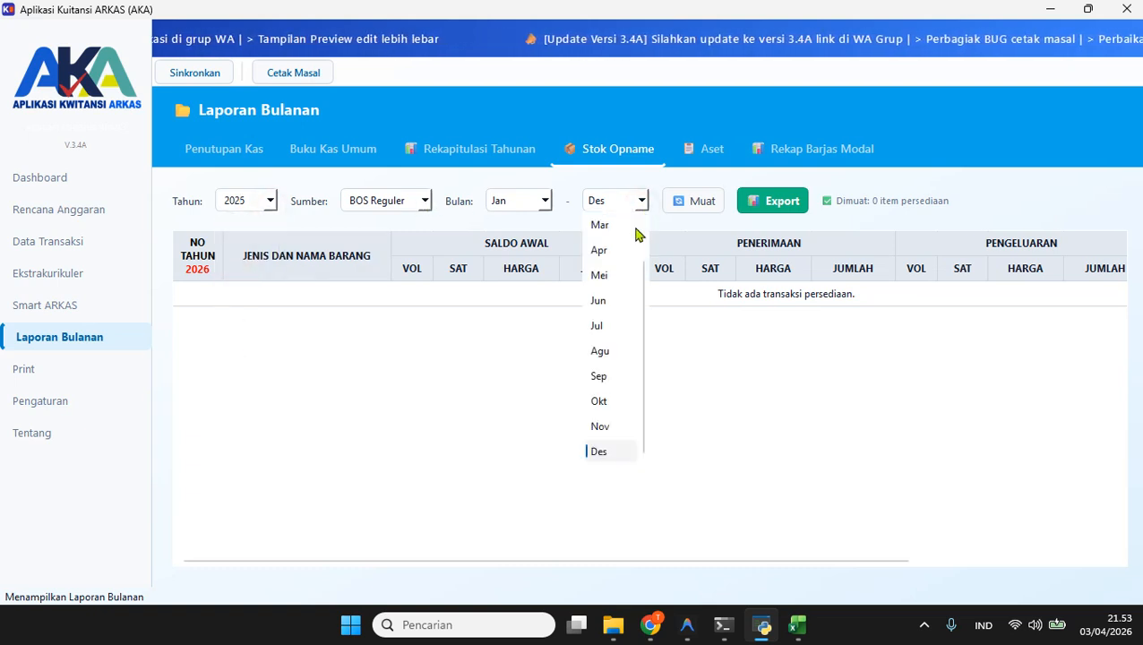
pyautogui.click(602, 303)
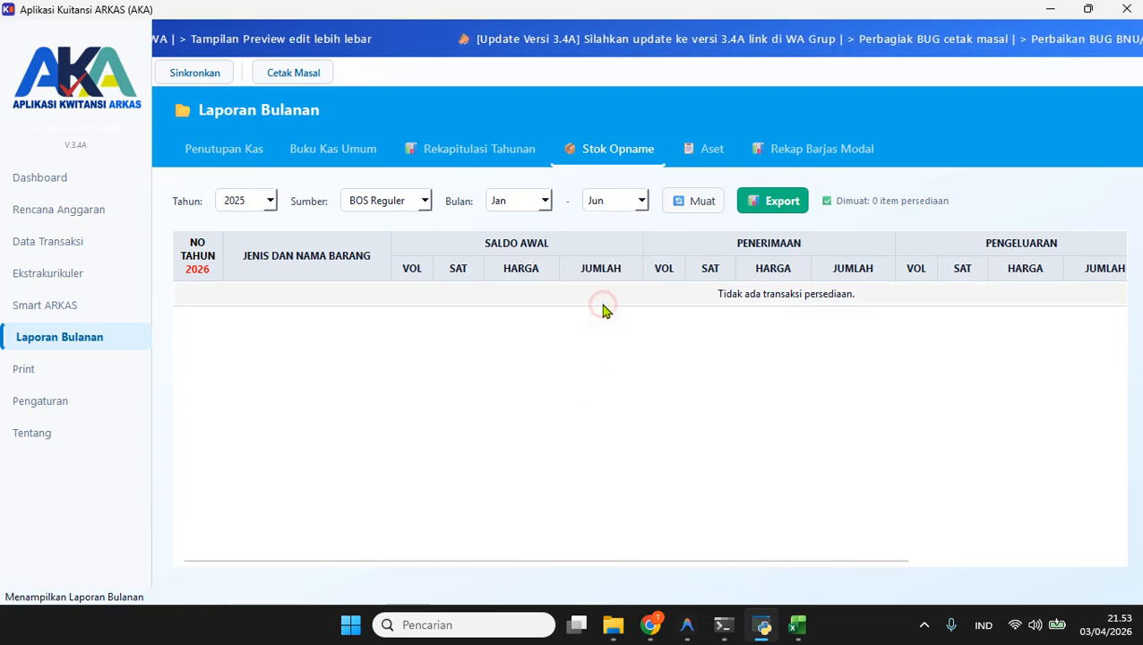
pyautogui.click(689, 203)
pyautogui.scroll(-10, 896, 394)
pyautogui.scroll(10, 900, 395)
# - Export the January–June stock report as Stok_Opname_Jan-Jun_2025.xlsx
pyautogui.click(773, 205)
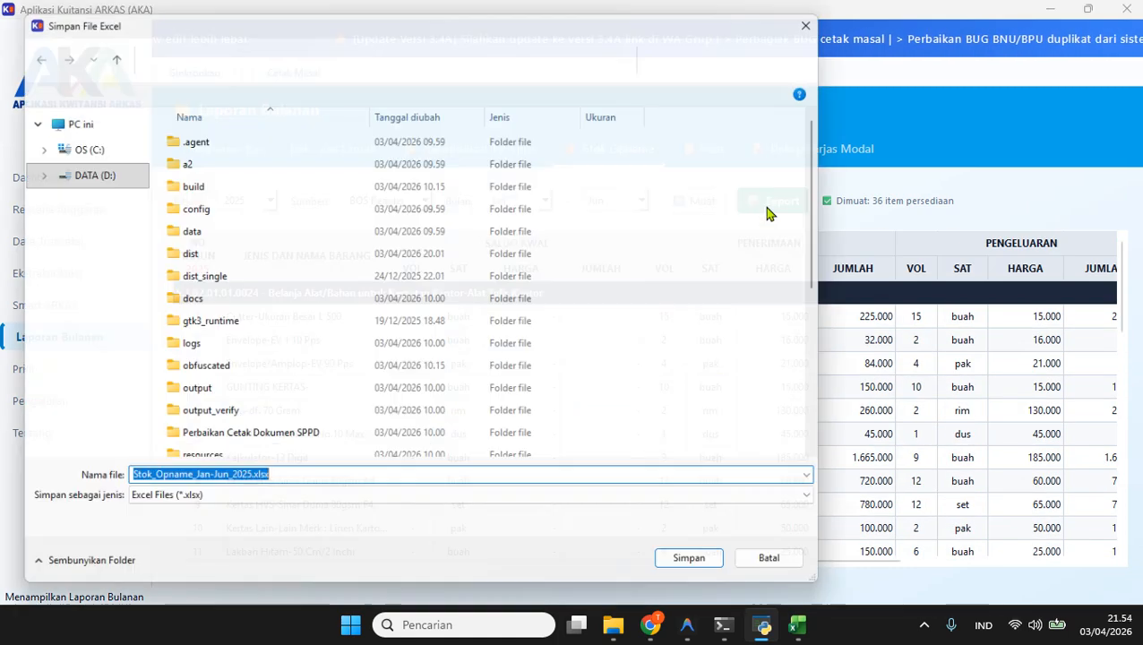
pyautogui.click(672, 560)
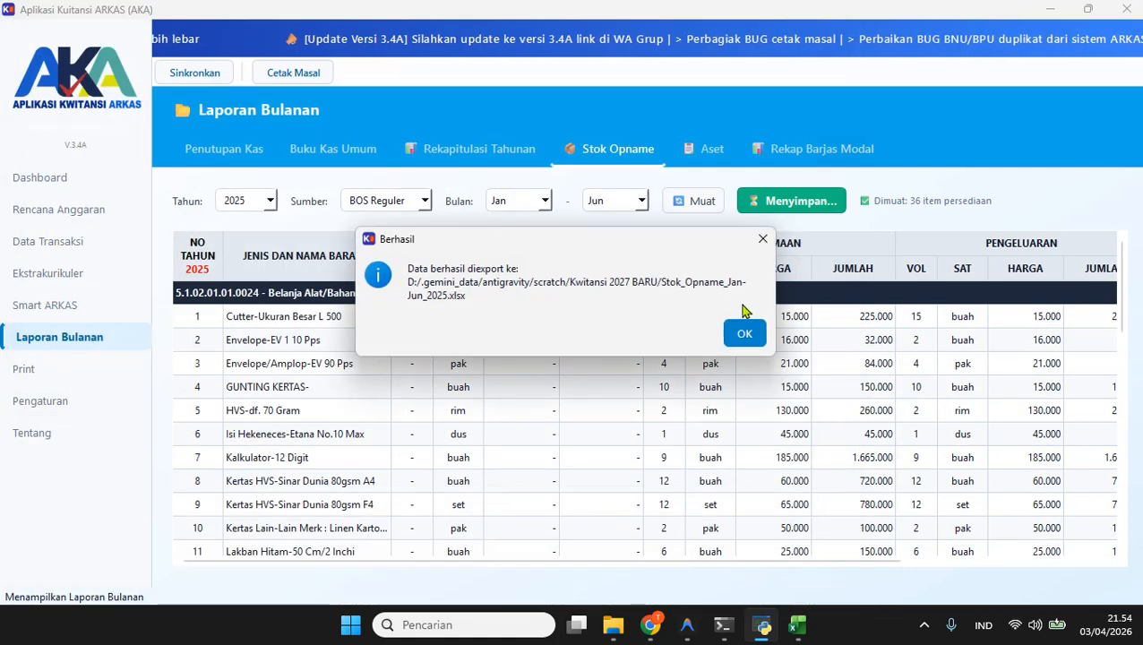
pyautogui.click(749, 335)
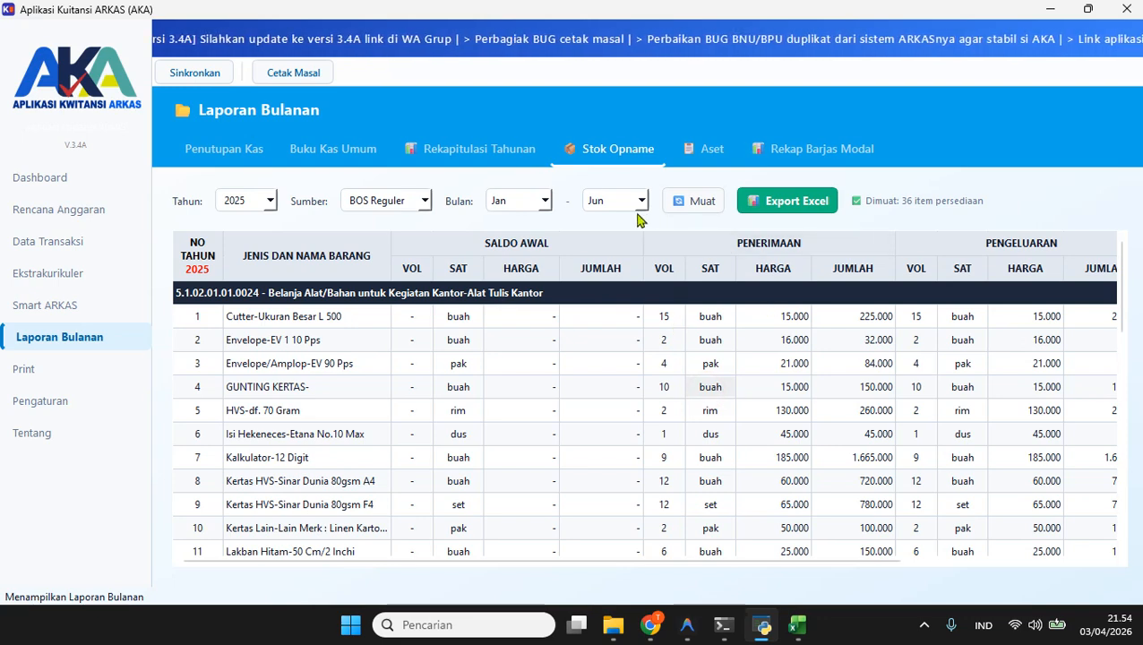
# - Change the Stok Opname period to Jul through Des, load it, and check the listed items down to the total
pyautogui.click(547, 202)
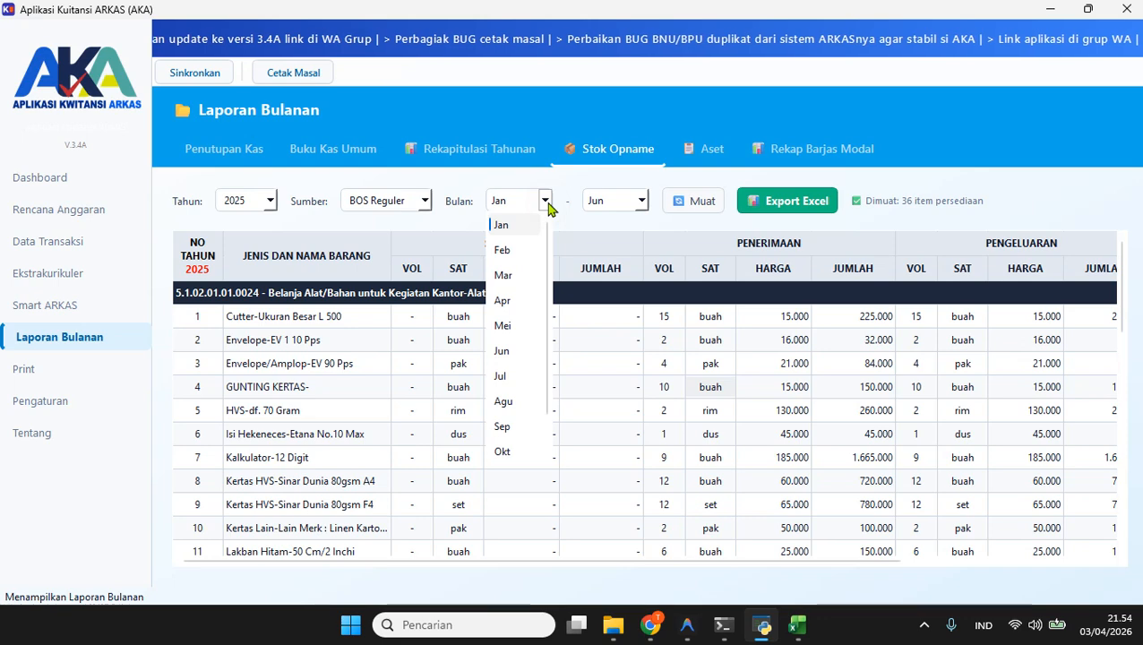
pyautogui.click(507, 373)
pyautogui.click(641, 207)
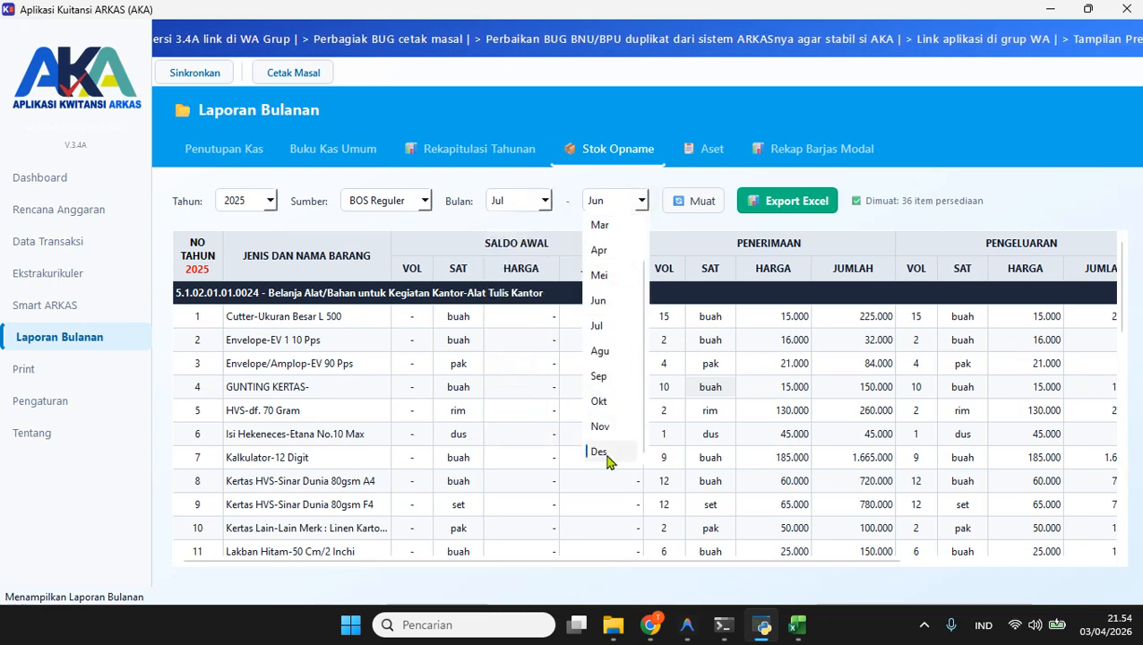
pyautogui.click(606, 455)
pyautogui.click(700, 204)
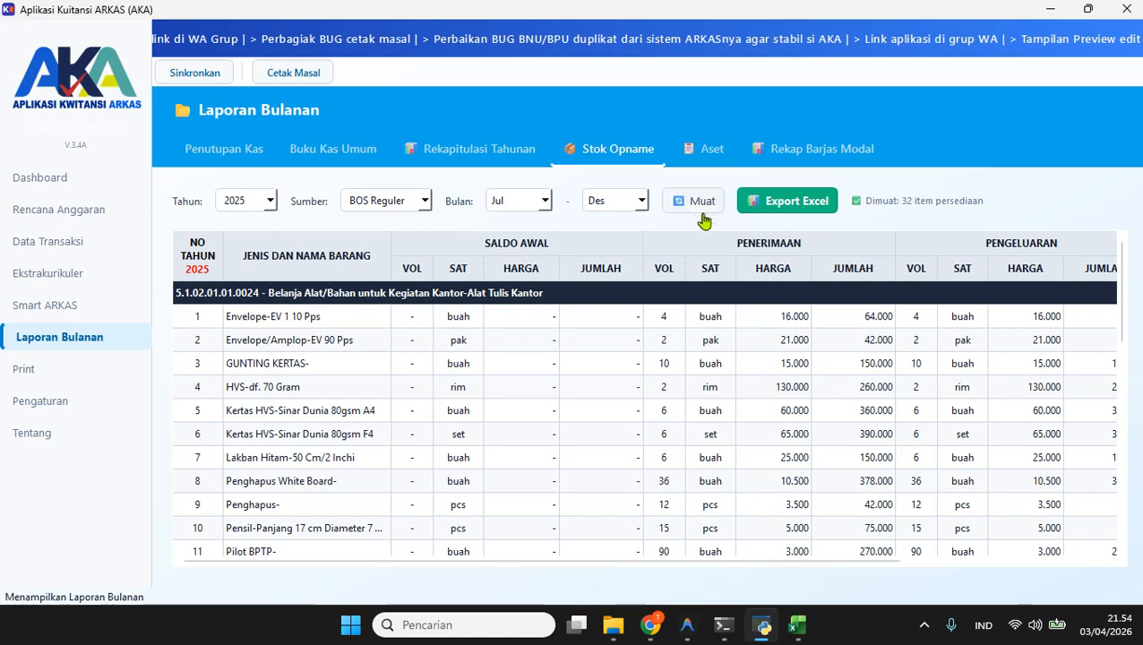
pyautogui.scroll(-10, 727, 404)
# - Export the July–December 2025 stock report to an Excel file
pyautogui.click(751, 208)
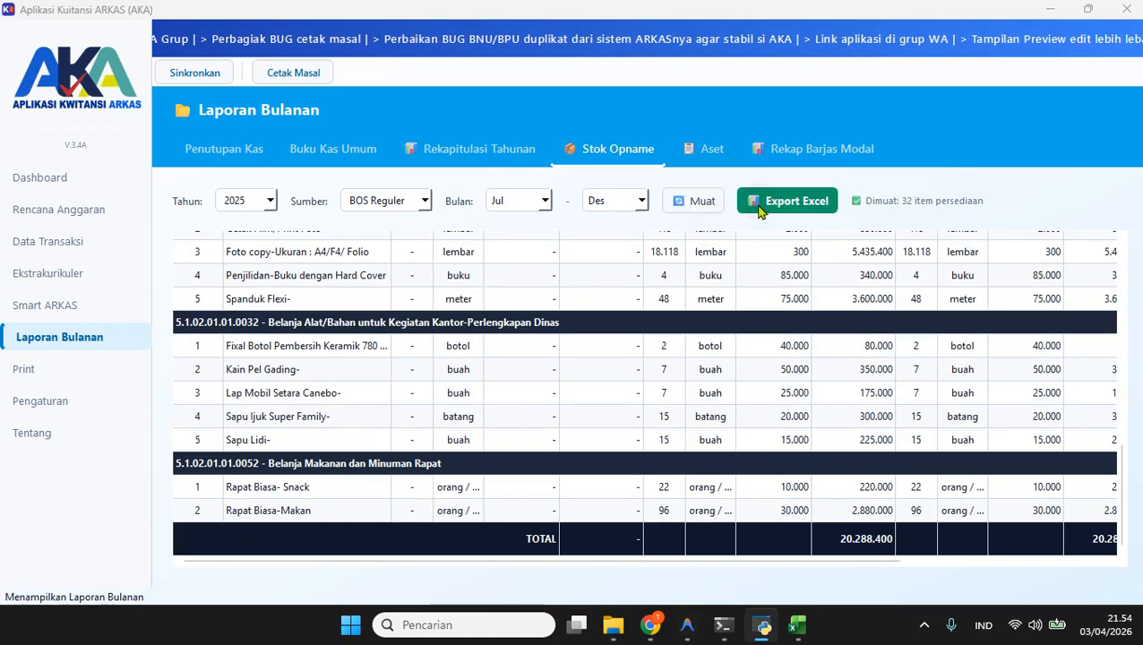
pyautogui.click(705, 572)
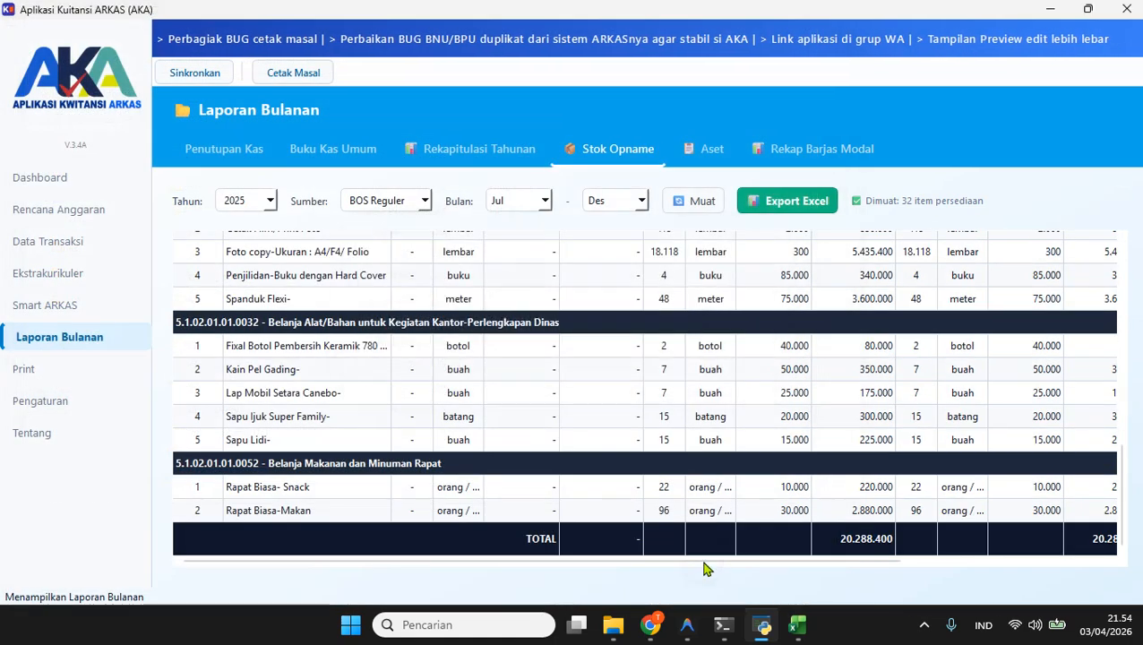
pyautogui.click(745, 332)
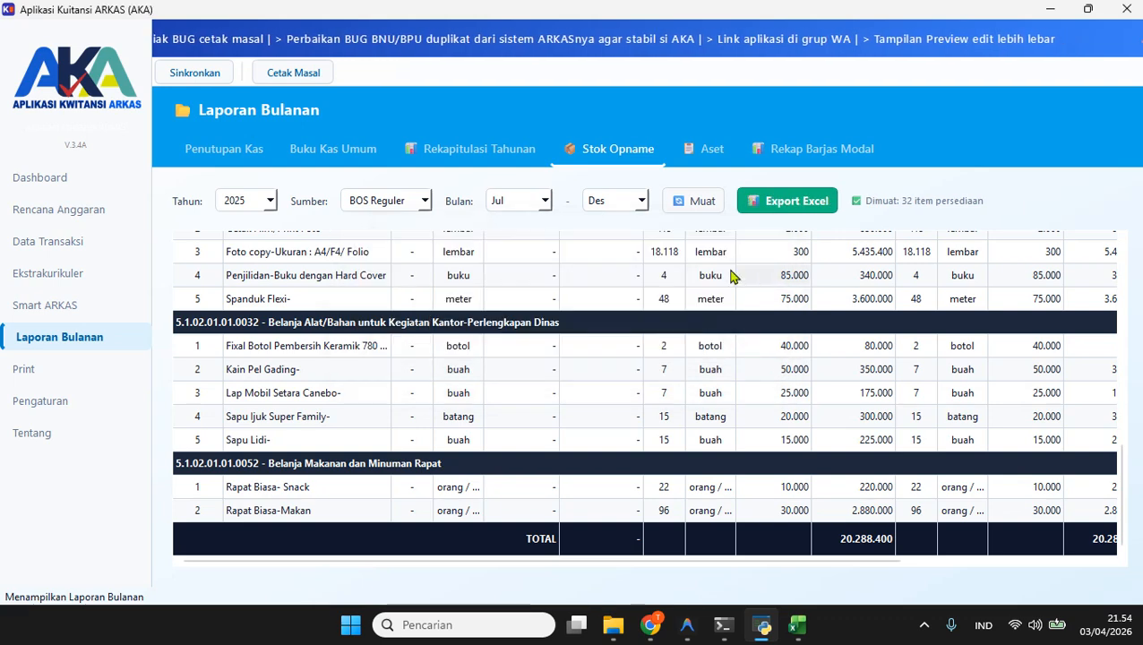
# - Set the Stok Opname start month to Jan and export the report to the Unduhan folder as Stok_Opname_Jul-Des_2025.xlsx
pyautogui.click(544, 203)
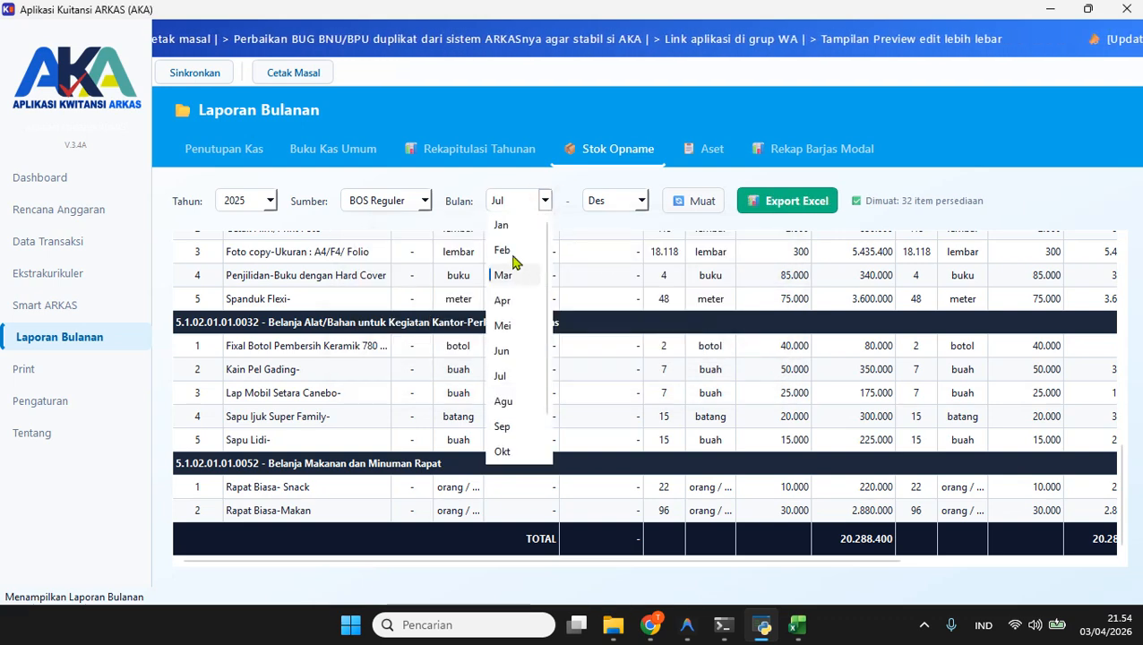
pyautogui.click(502, 225)
pyautogui.click(797, 204)
pyautogui.scroll(3, 81, 197)
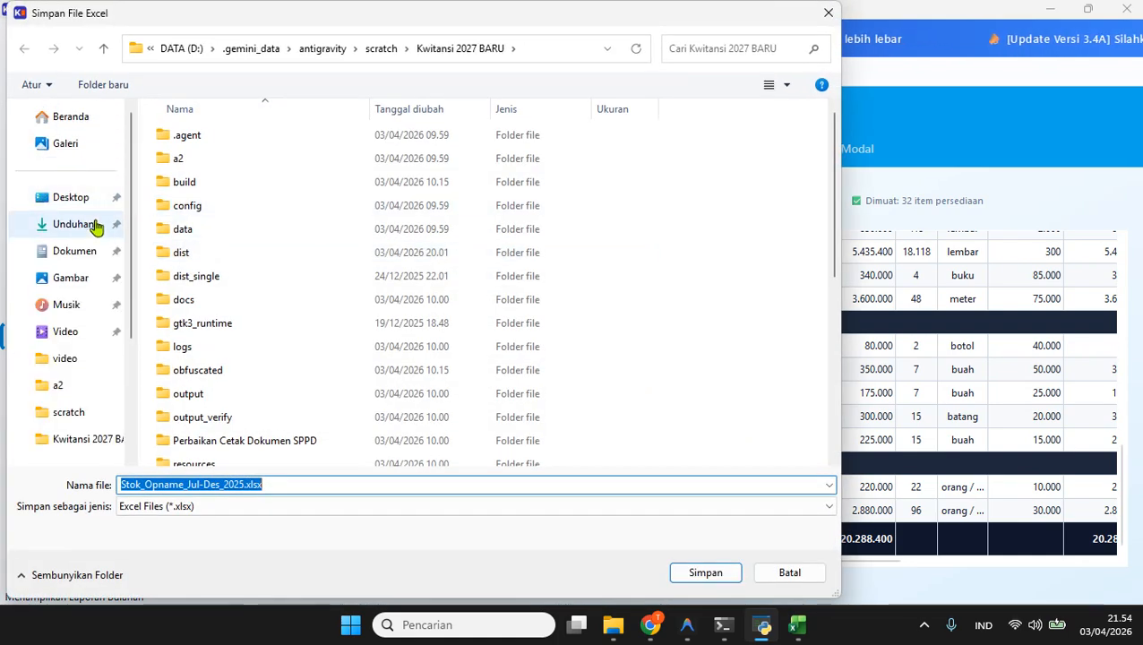
pyautogui.click(75, 231)
pyautogui.click(691, 573)
pyautogui.click(688, 336)
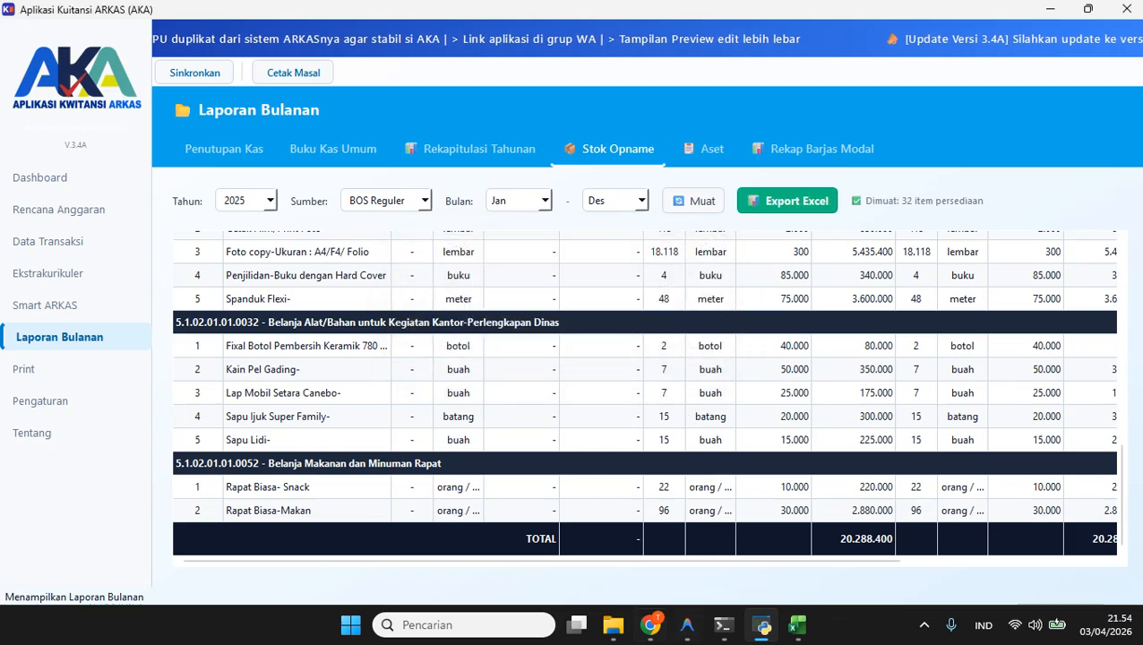
# - Open Stok_Opname_Jul-Des_2025.xlsx from the Unduhan folder in Excel, accept the content recovery and dismiss the repair report
pyautogui.moveTo(613, 625)
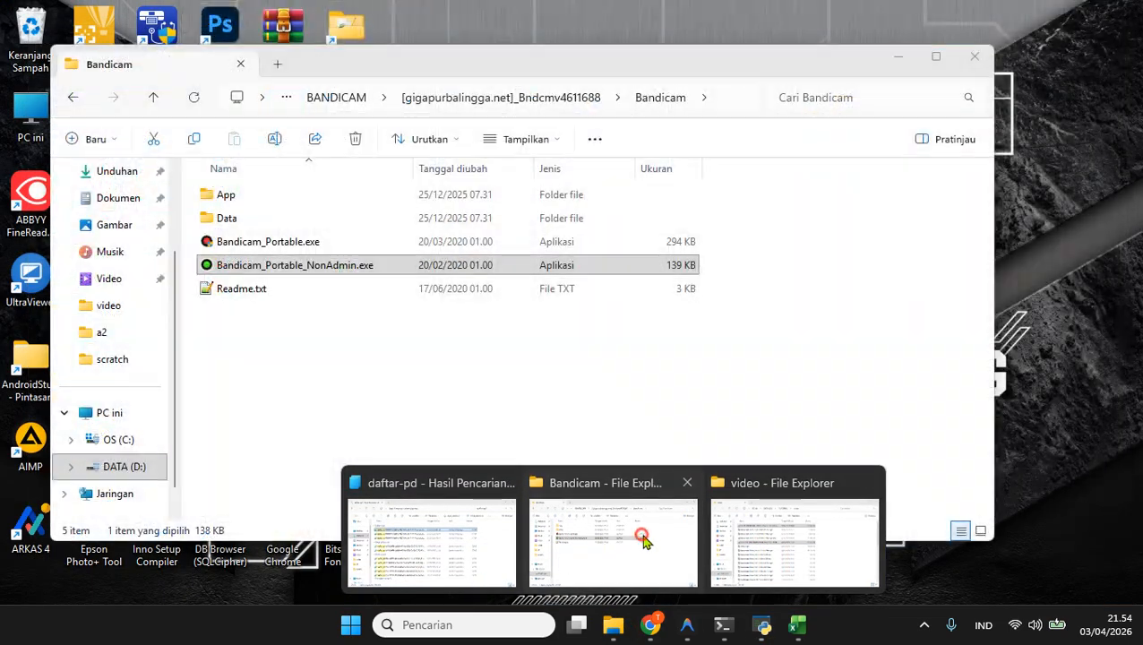
pyautogui.click(645, 489)
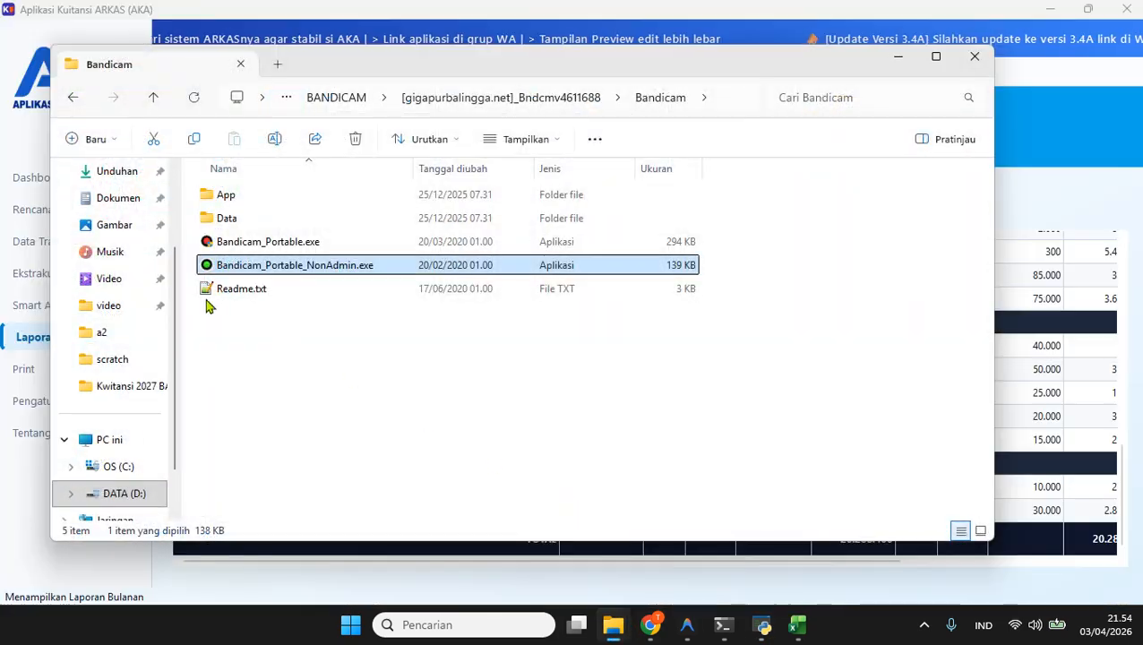
pyautogui.click(121, 172)
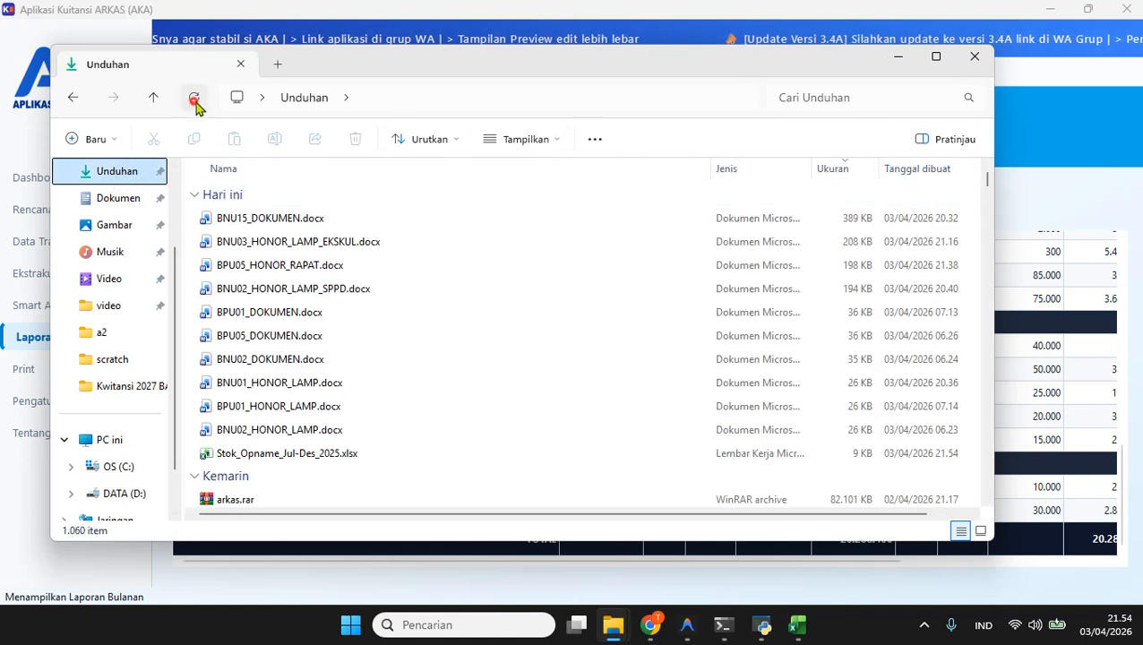
pyautogui.scroll(-1, 321, 255)
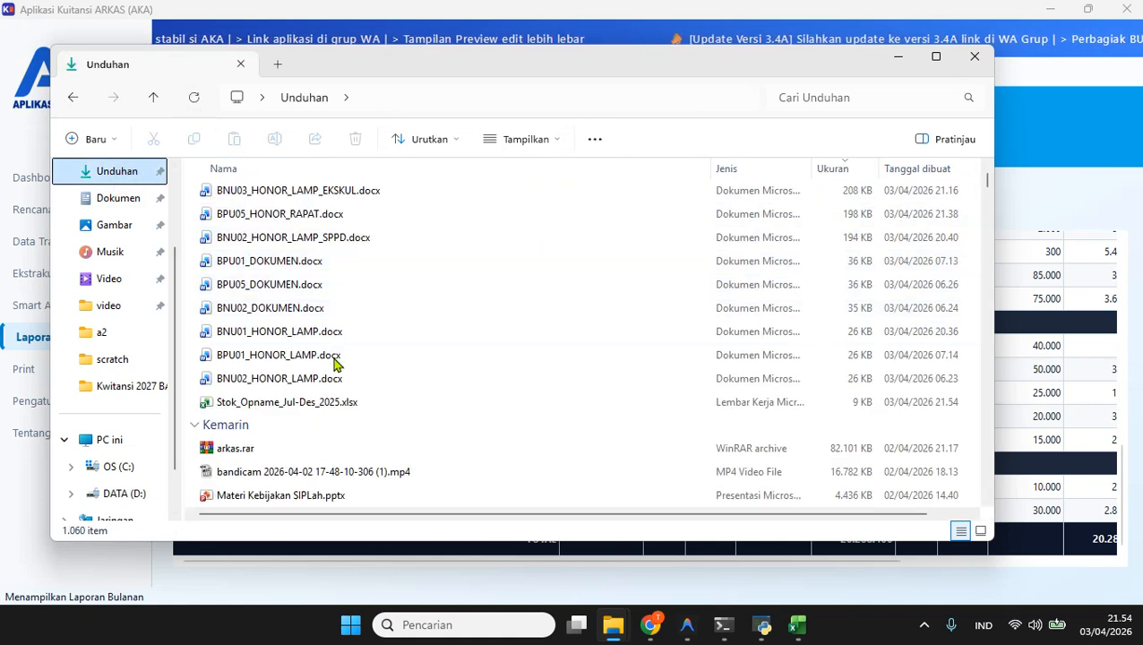
pyautogui.doubleClick(318, 403)
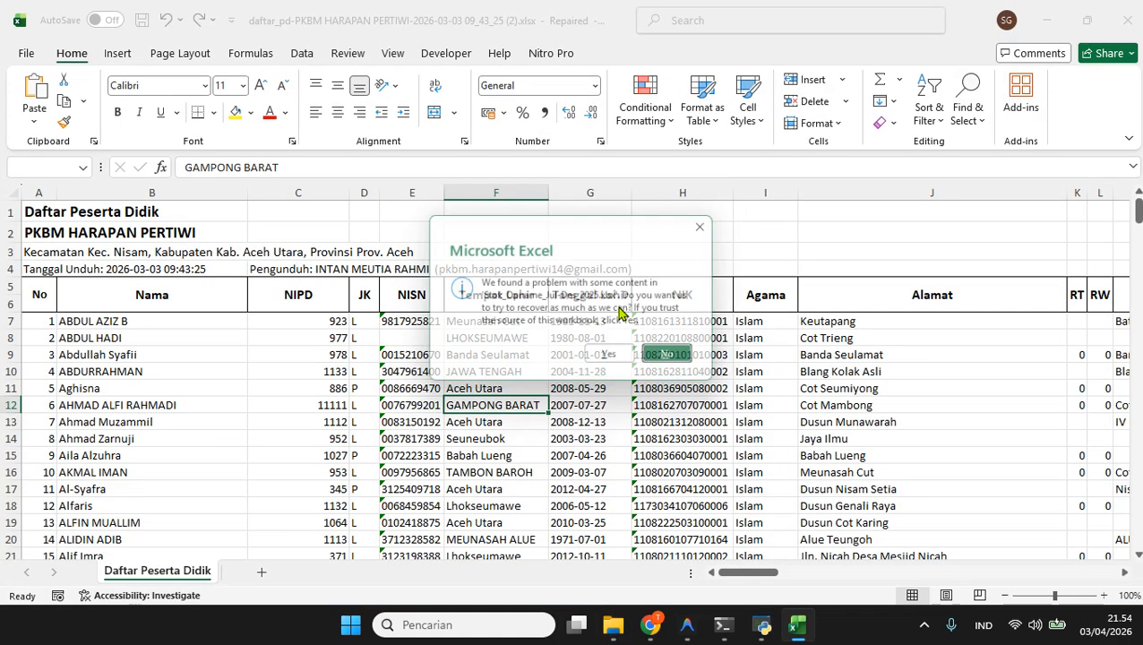
pyautogui.click(613, 359)
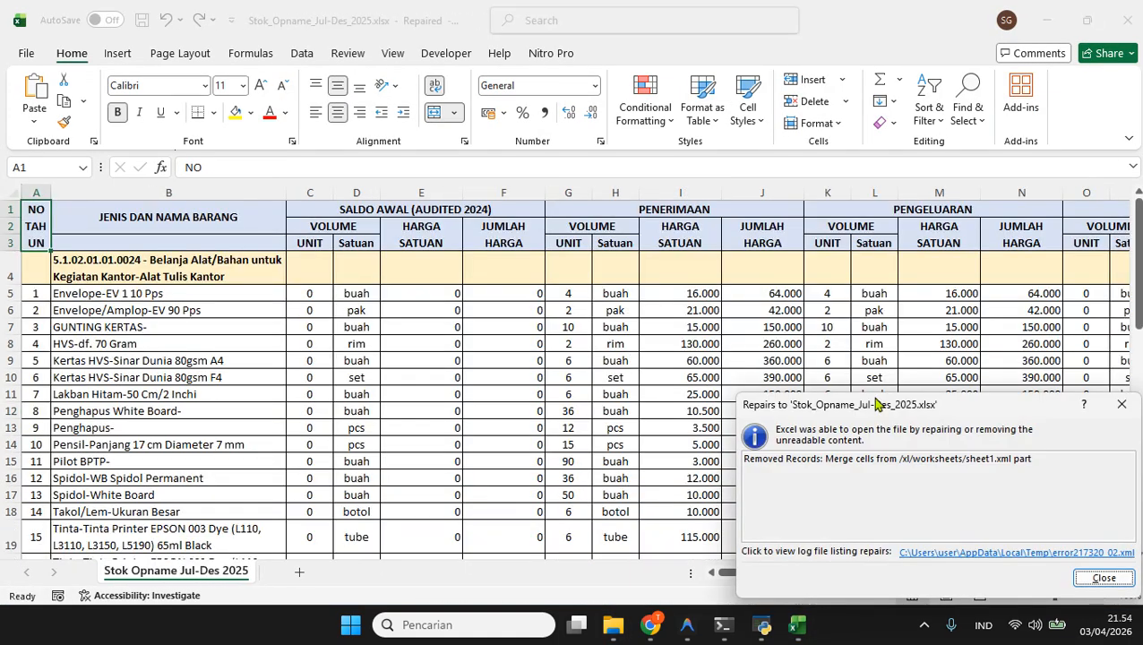
pyautogui.click(1122, 404)
# - Examine the stock rows and columns through the total row, close the workbook without saving, and return to AKA
pyautogui.scroll(-15, 778, 359)
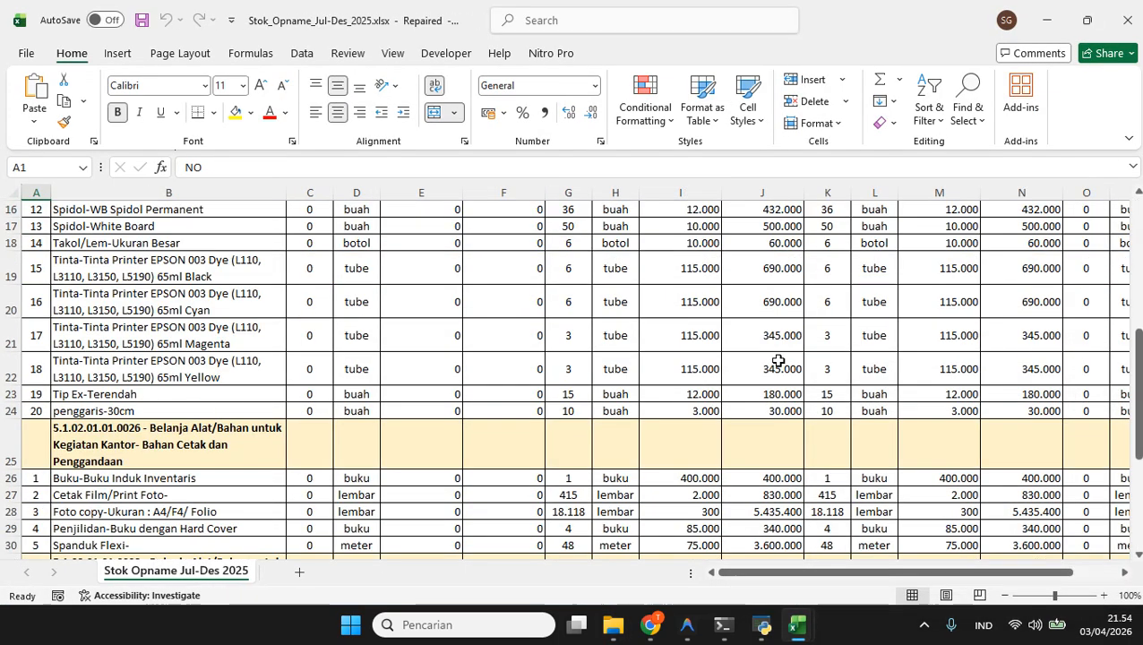
pyautogui.scroll(4, 822, 427)
pyautogui.scroll(3, 822, 426)
pyautogui.moveTo(832, 572); pyautogui.dragTo(874, 572)
pyautogui.click(1138, 11)
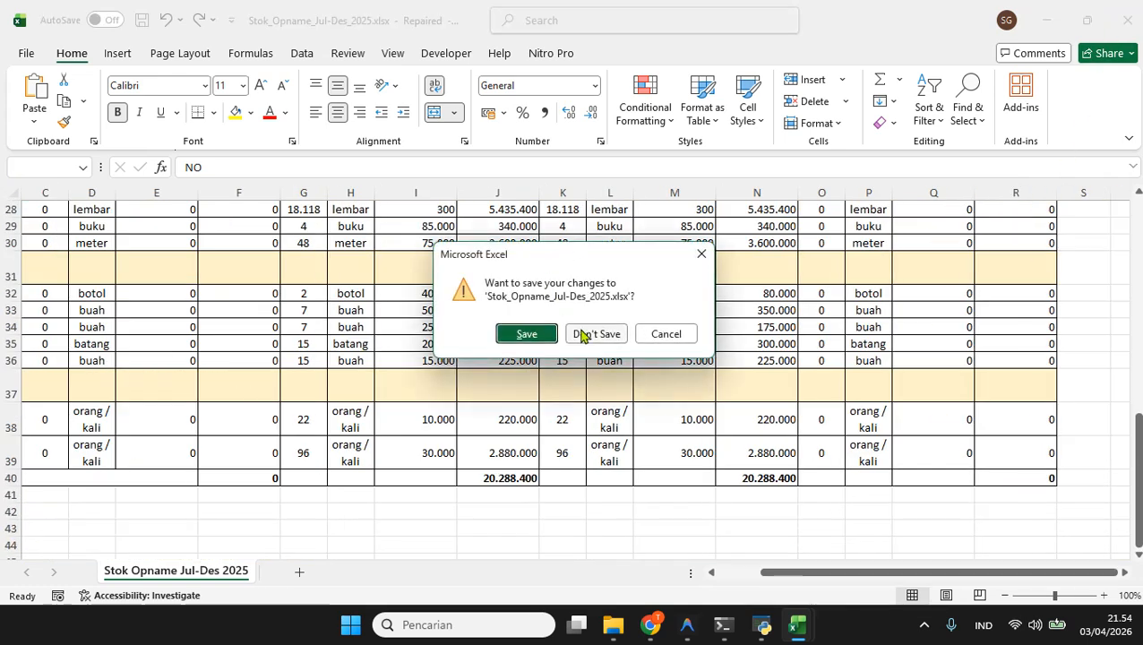
pyautogui.click(584, 332)
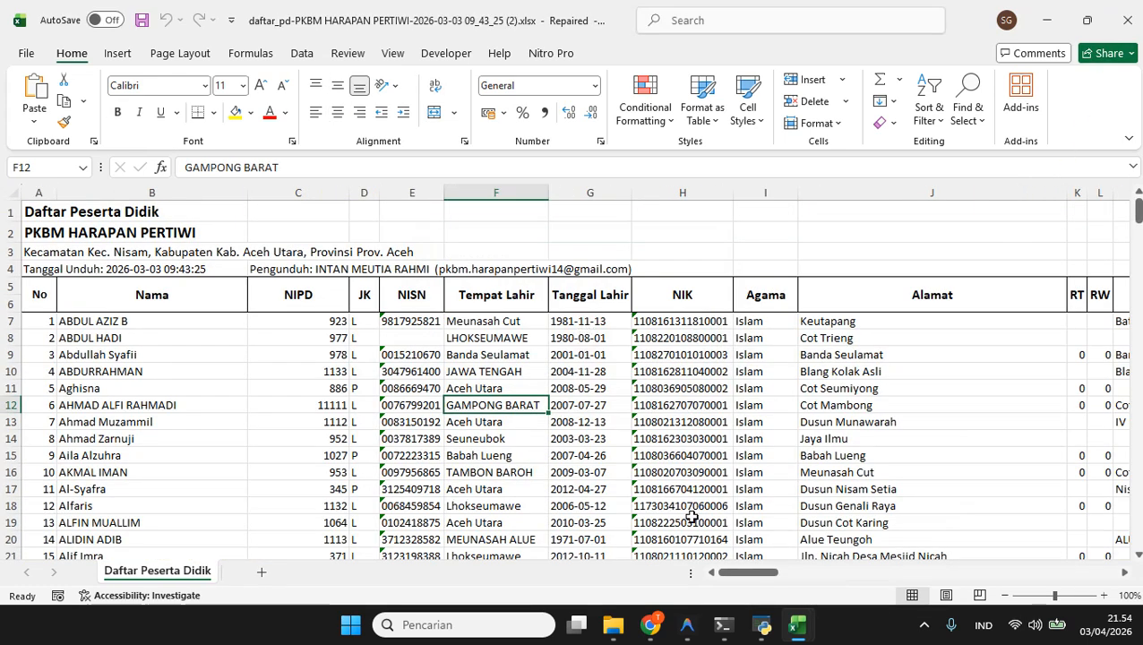
pyautogui.click(762, 625)
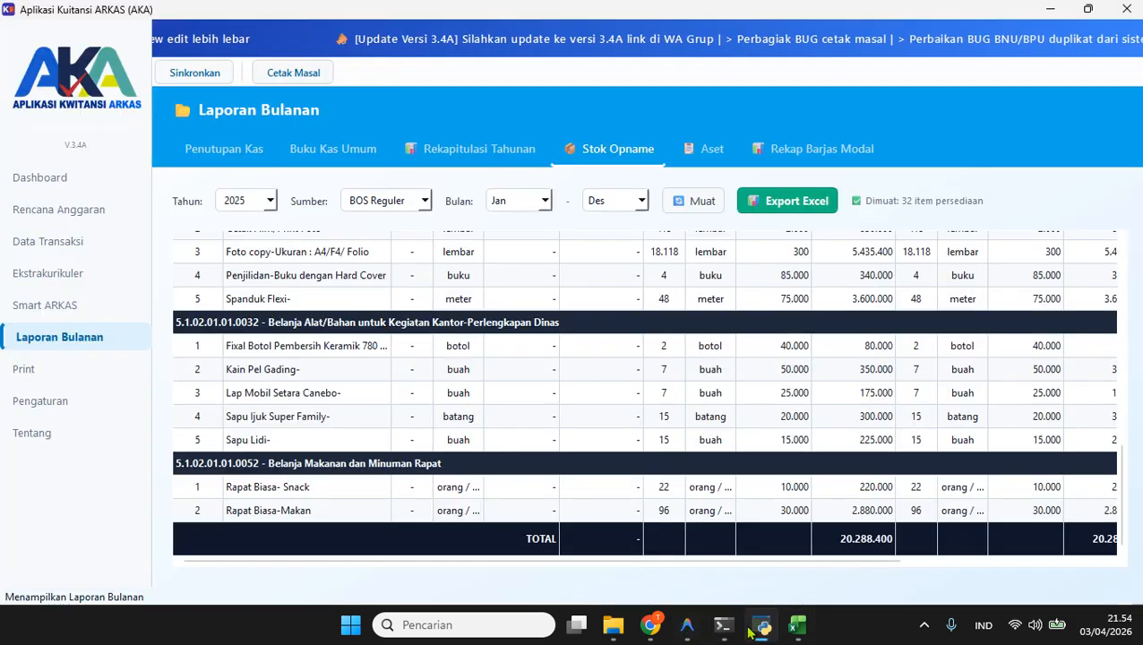
# - Load the Aset report for 2025, BOS Reguler, Jan through Des, and check its rows, specification columns and total
pyautogui.click(698, 158)
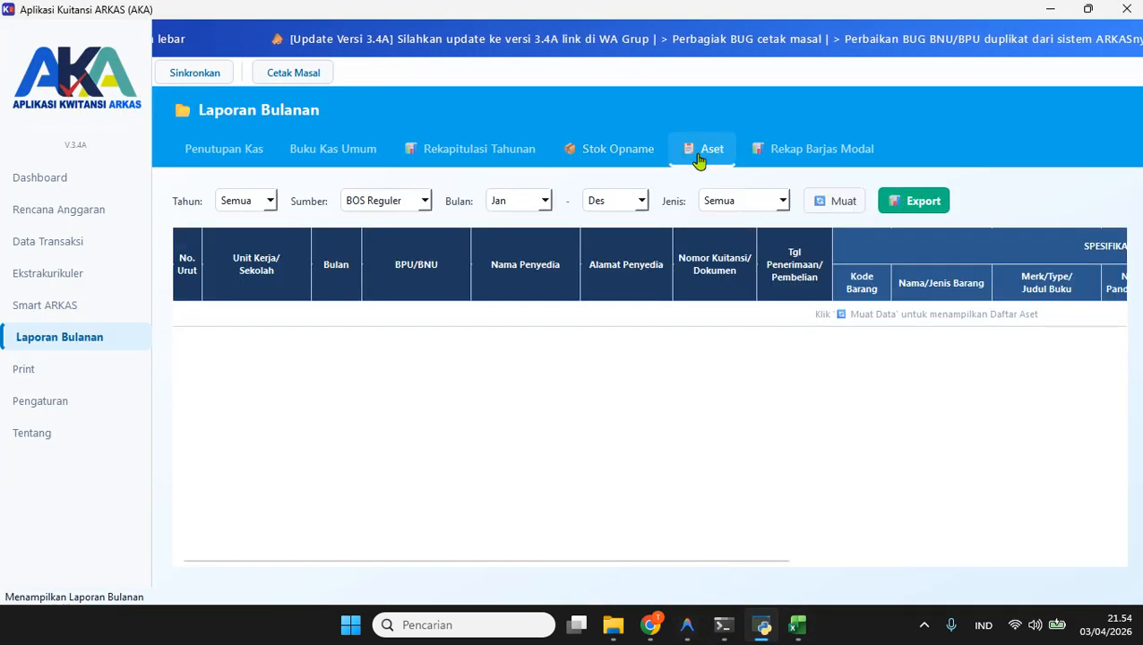
pyautogui.click(272, 209)
pyautogui.click(238, 307)
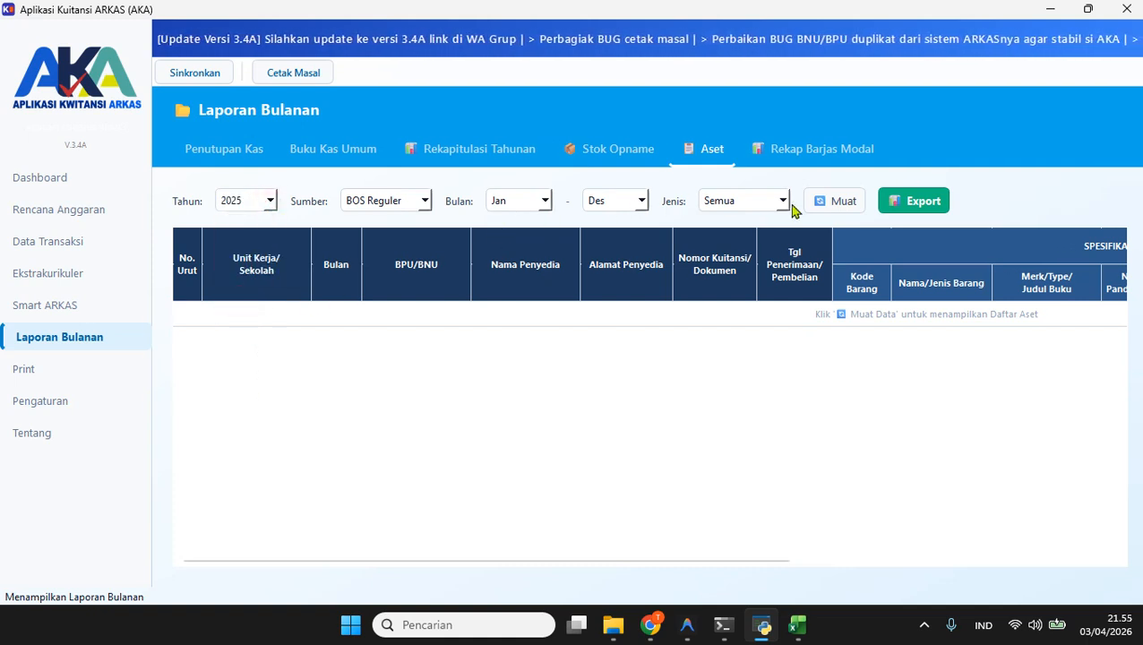
pyautogui.click(835, 203)
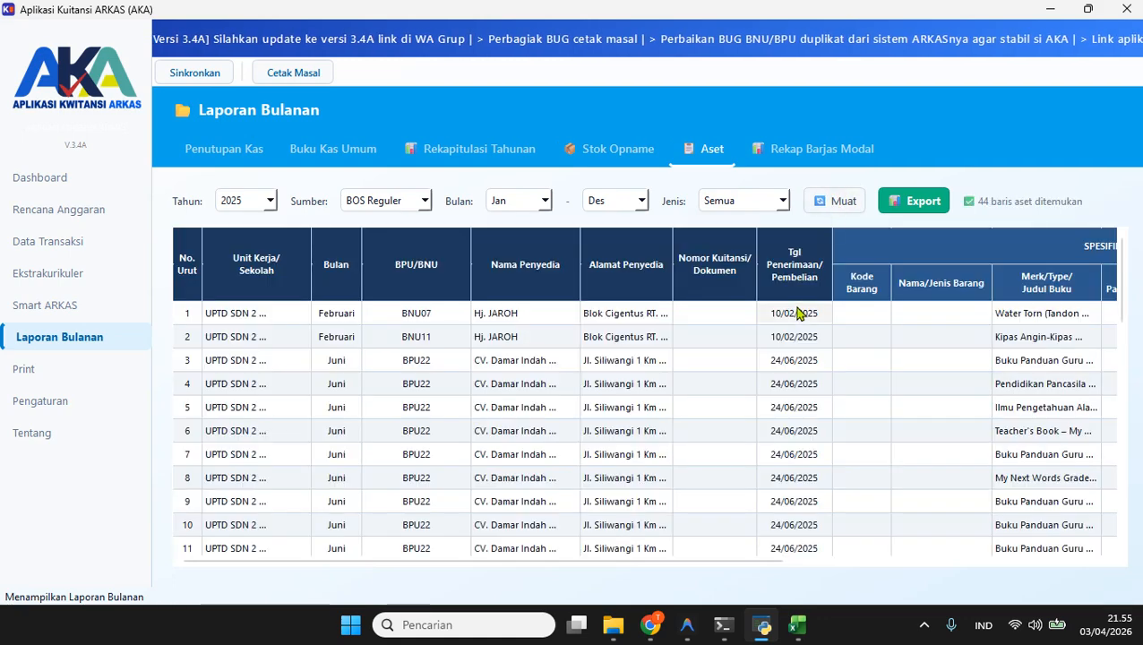
pyautogui.scroll(-10, 798, 311)
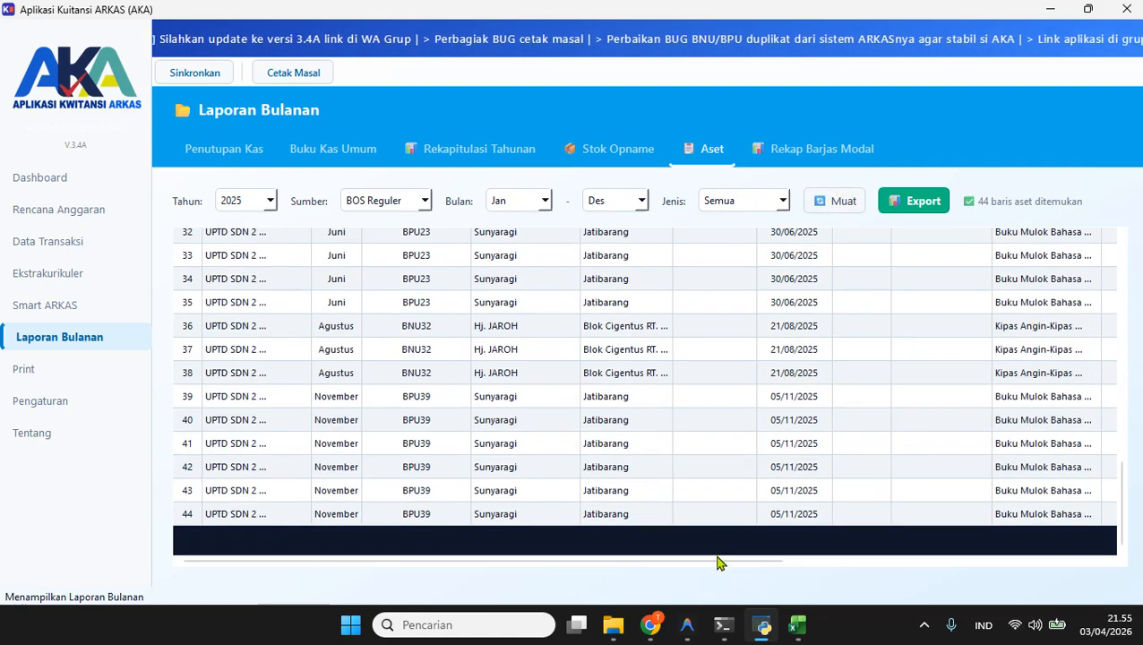
pyautogui.click(862, 564)
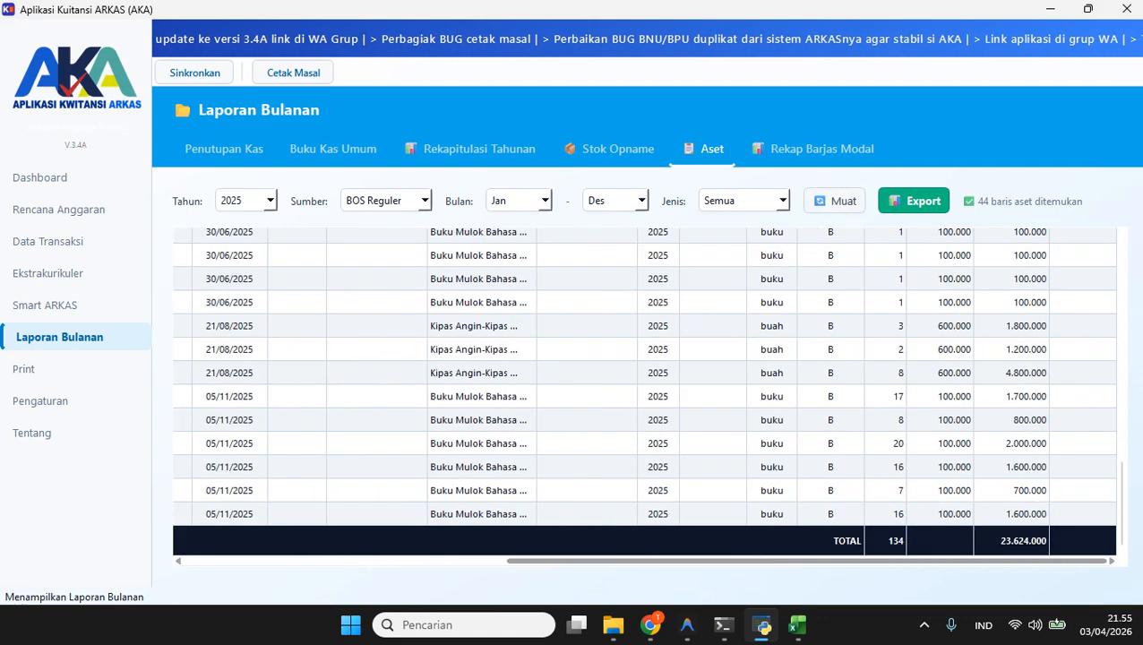
pyautogui.scroll(4, 1041, 491)
pyautogui.scroll(4, 1042, 492)
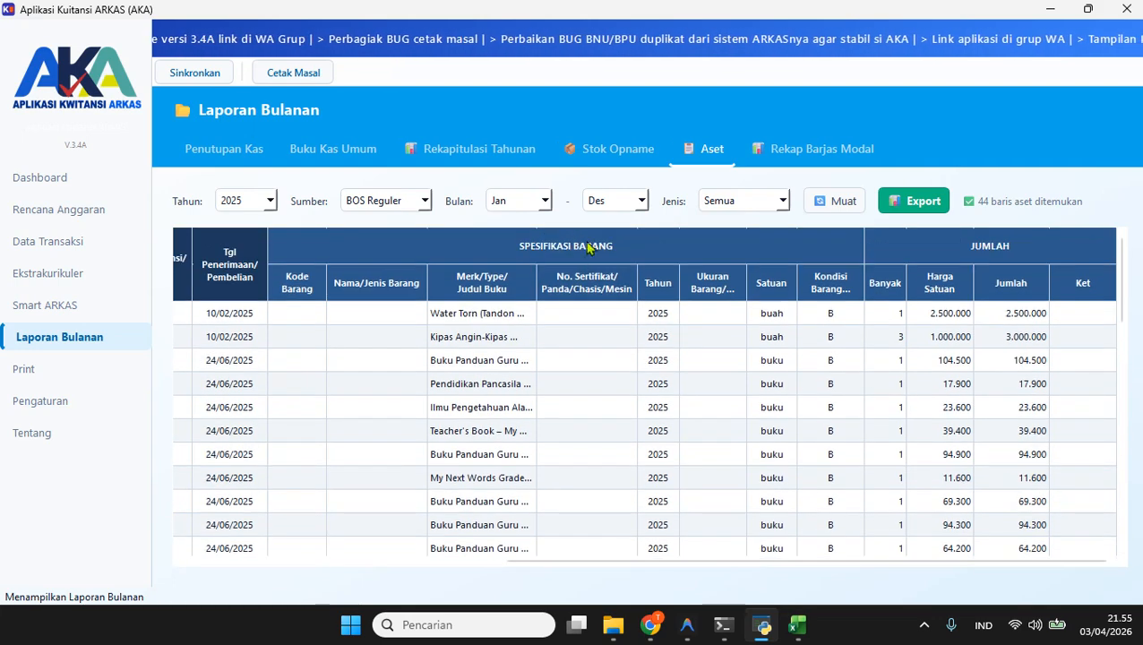
# - Set the Aset report's end month to Jun, reload it, and check the listed assets down to the total
pyautogui.click(641, 205)
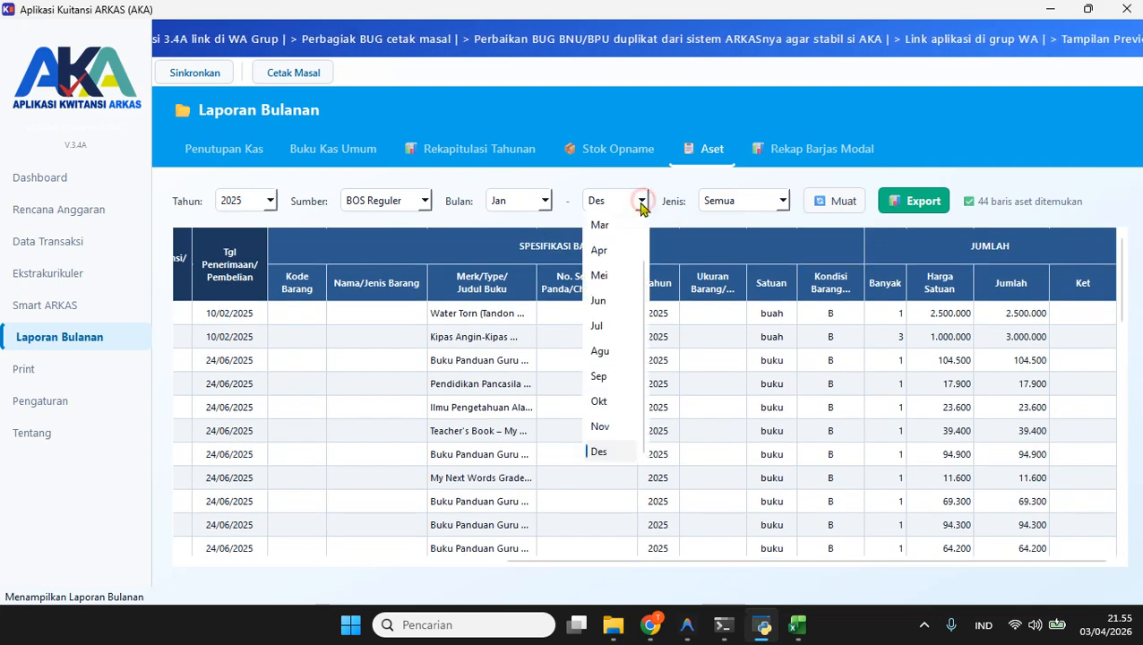
pyautogui.click(597, 303)
pyautogui.click(824, 210)
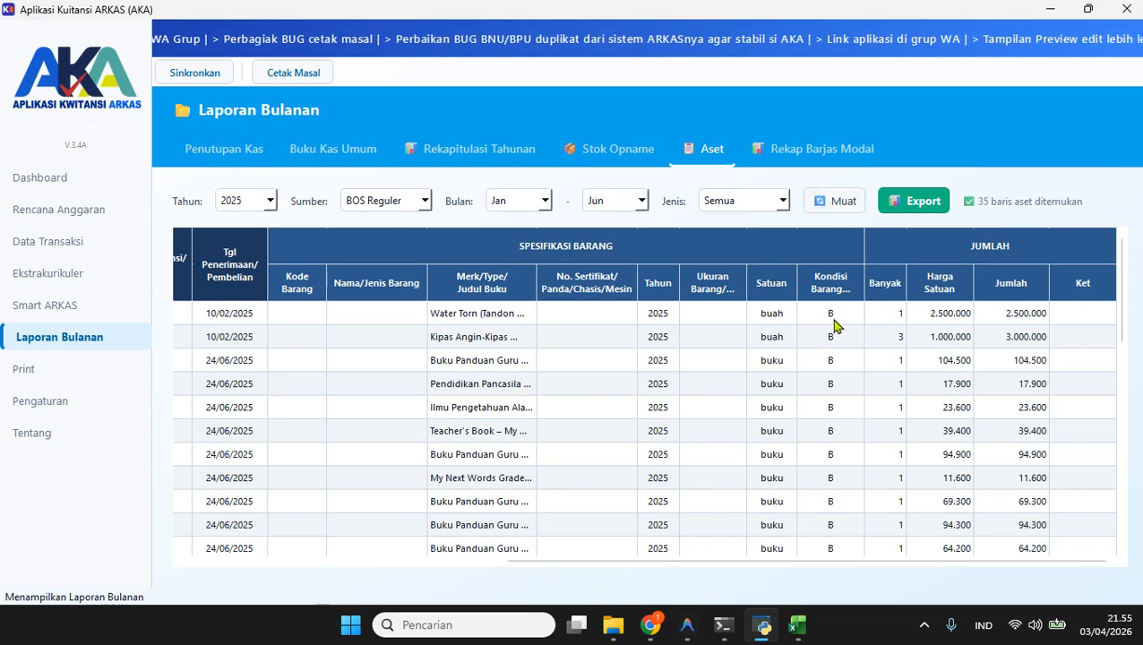
pyautogui.scroll(-6, 824, 395)
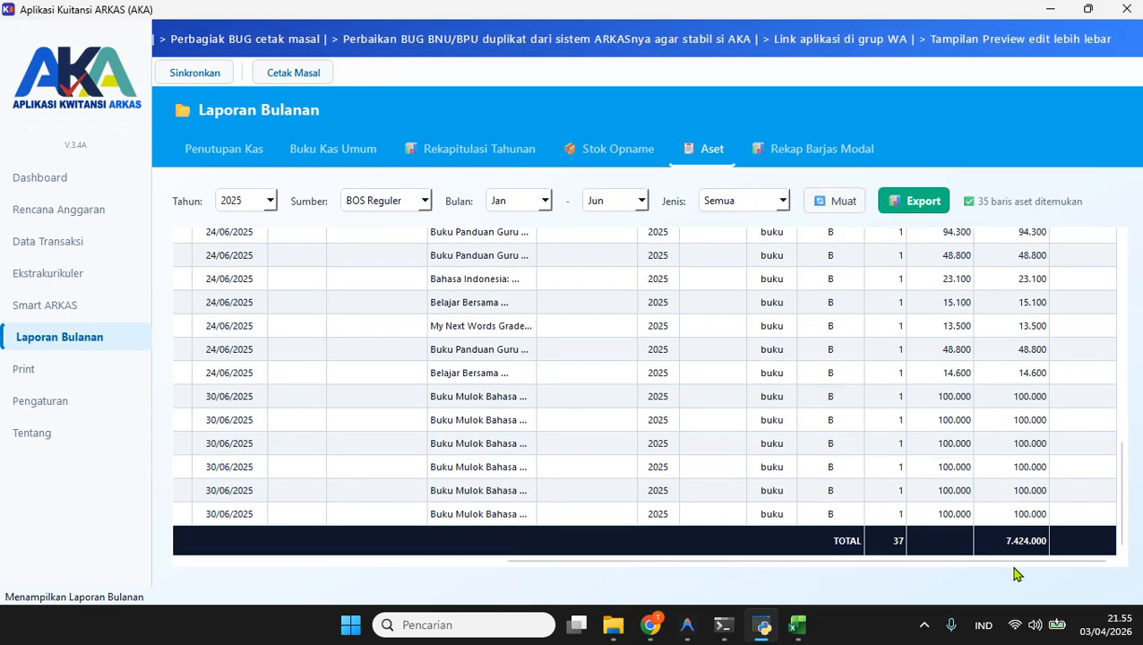
pyautogui.scroll(8, 816, 329)
# - Change the Aset report period to Jul through Des and load the data
pyautogui.click(532, 207)
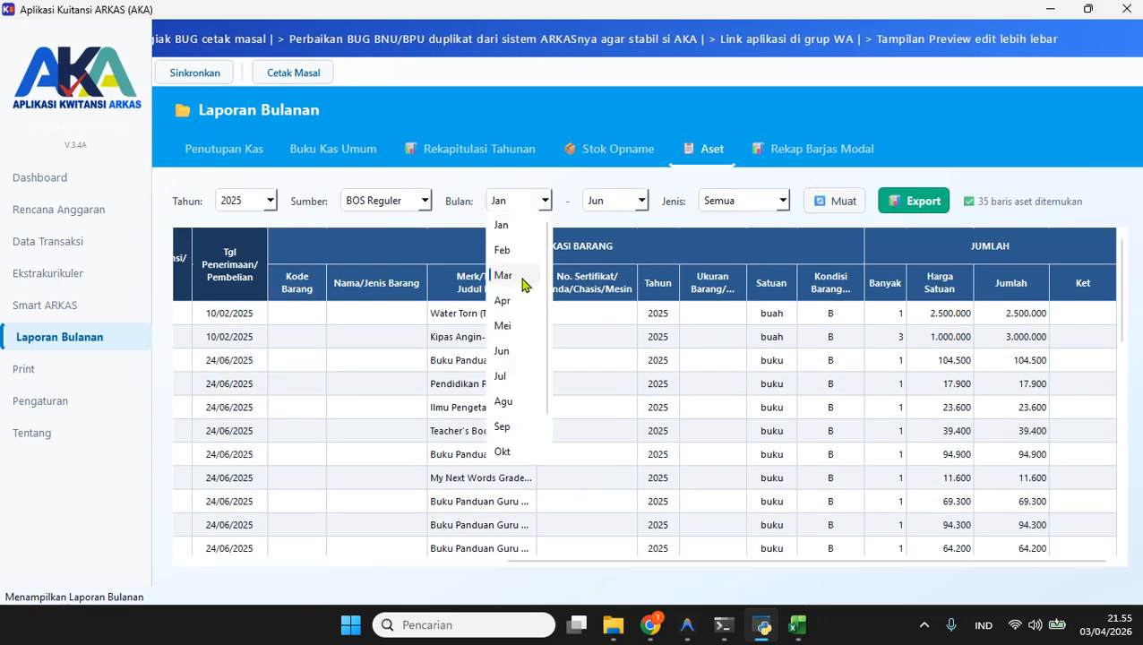
pyautogui.click(507, 353)
pyautogui.click(627, 201)
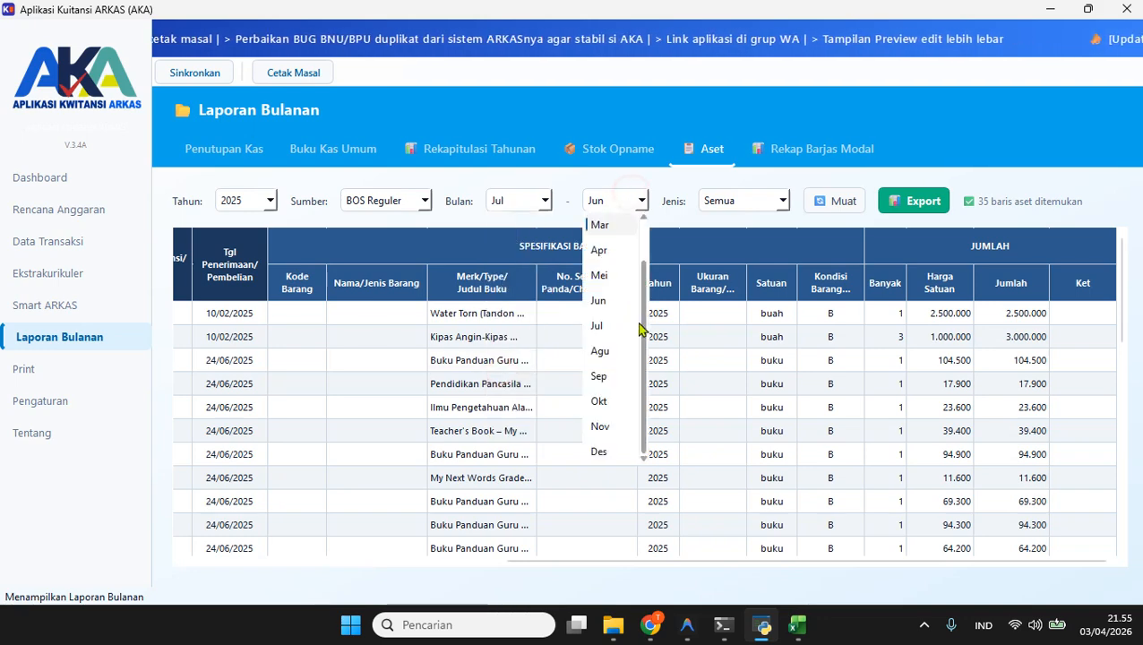
pyautogui.click(608, 453)
pyautogui.click(832, 201)
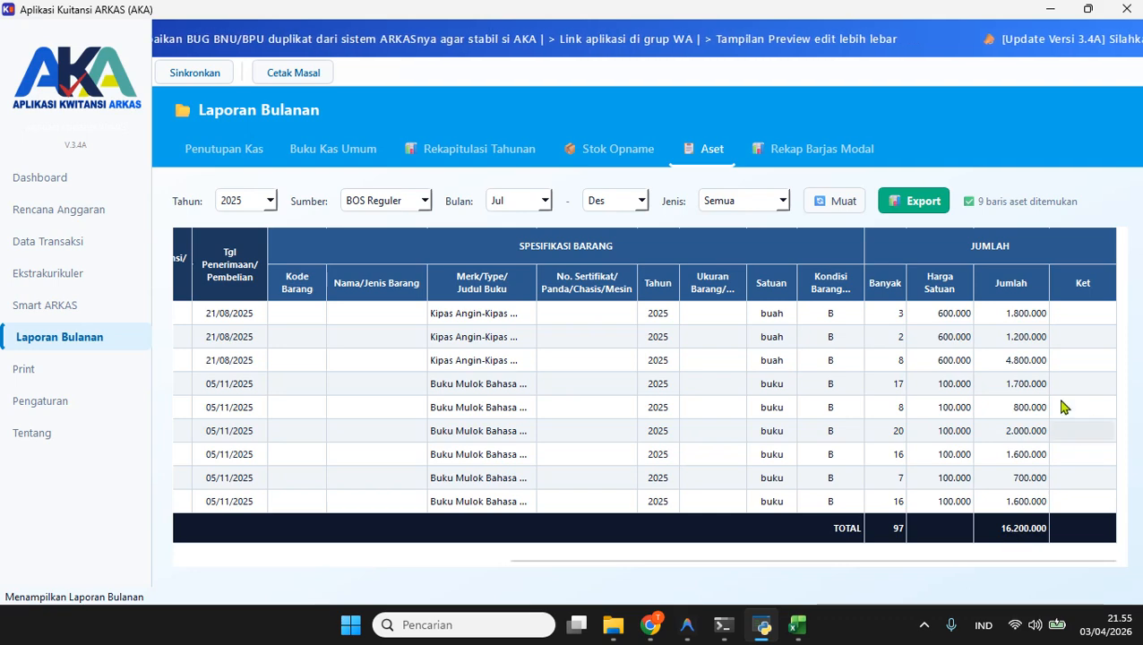
# - Export the asset list to the Unduhan folder as Daftar_Aset_Juli-Desember_2025.xlsx and acknowledge the export message
pyautogui.click(909, 202)
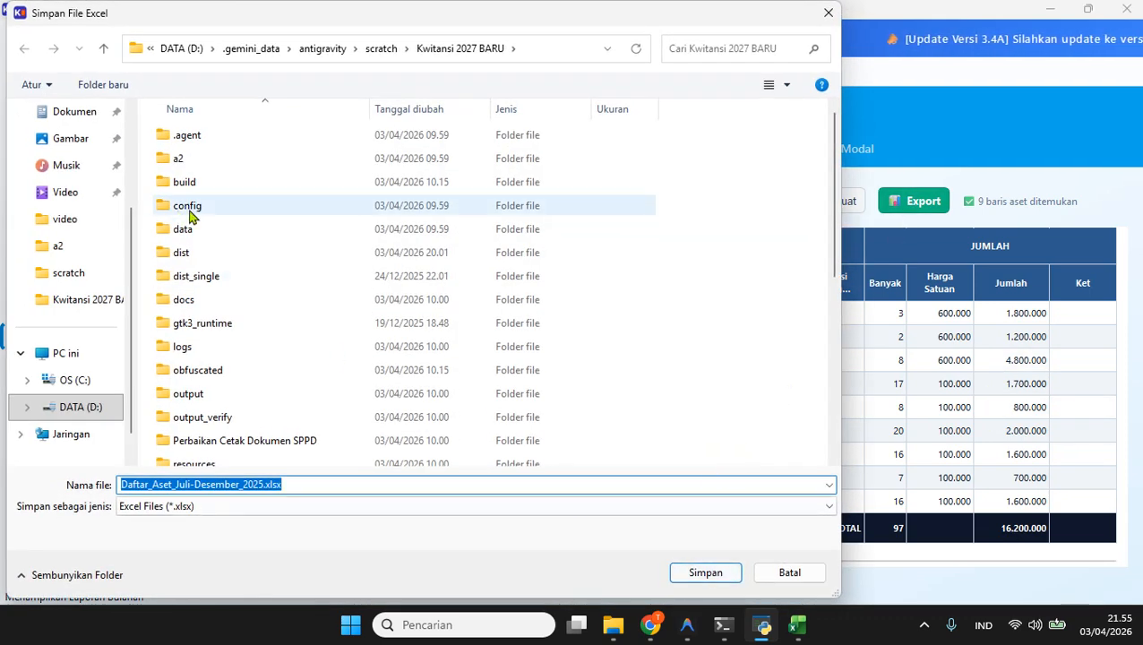
pyautogui.scroll(3, 85, 170)
pyautogui.click(76, 222)
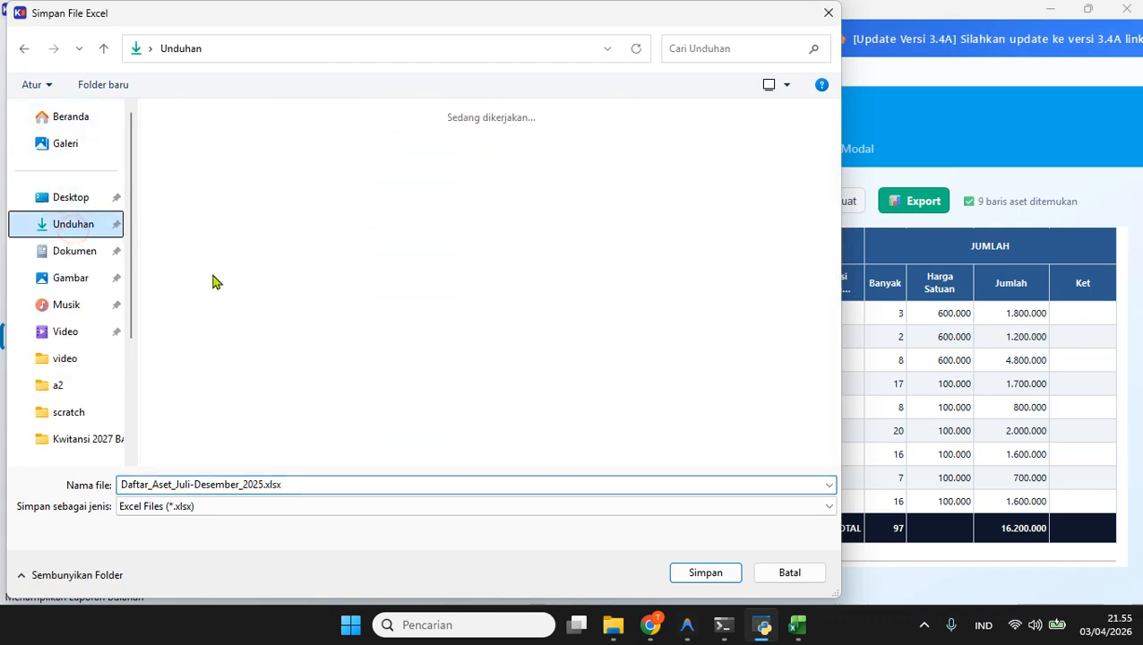
pyautogui.click(719, 578)
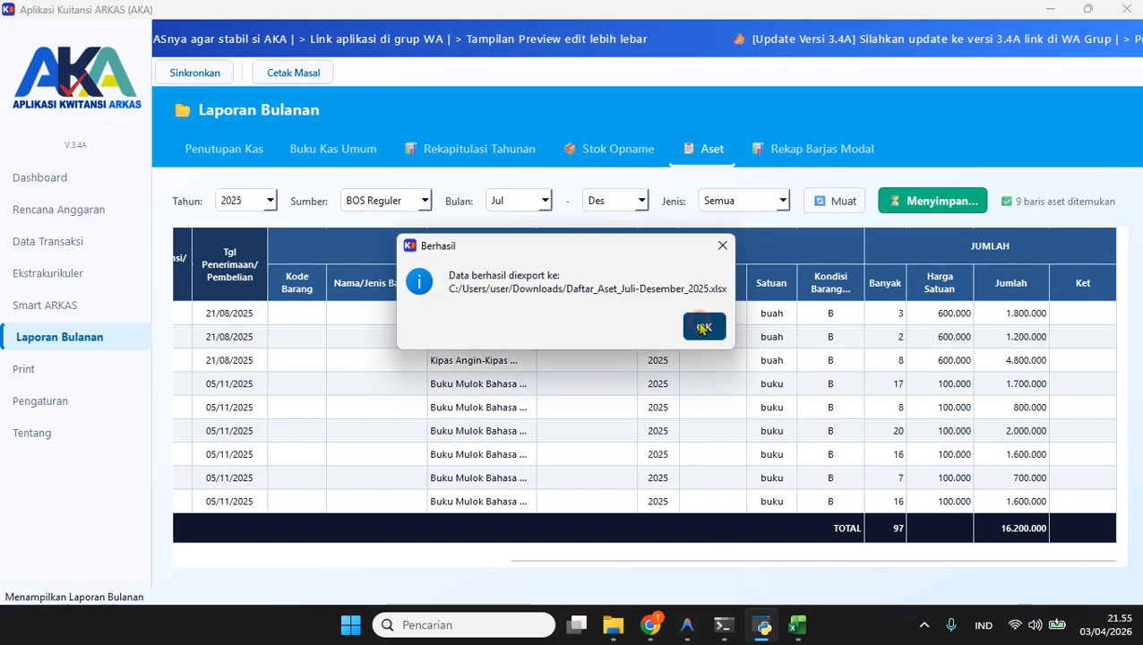
pyautogui.click(703, 328)
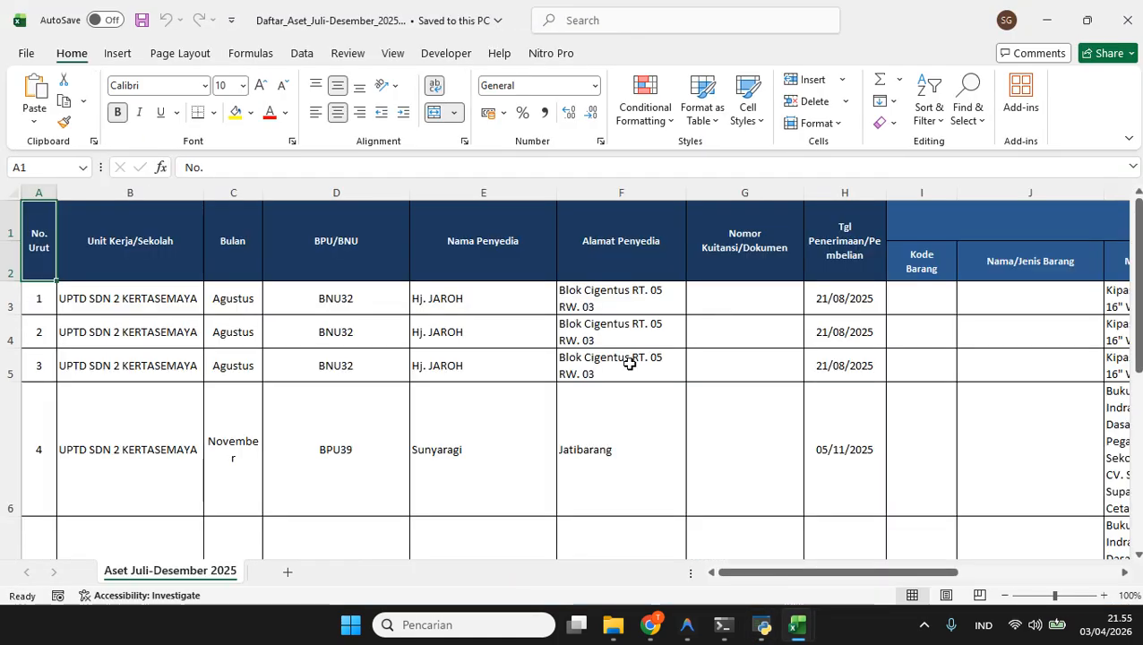
# - Look through the exported July–December asset workbook in Excel, close it, and return to AKA
pyautogui.scroll(-4, 613, 395)
pyautogui.scroll(4, 614, 395)
pyautogui.moveTo(829, 572); pyautogui.dragTo(712, 557)
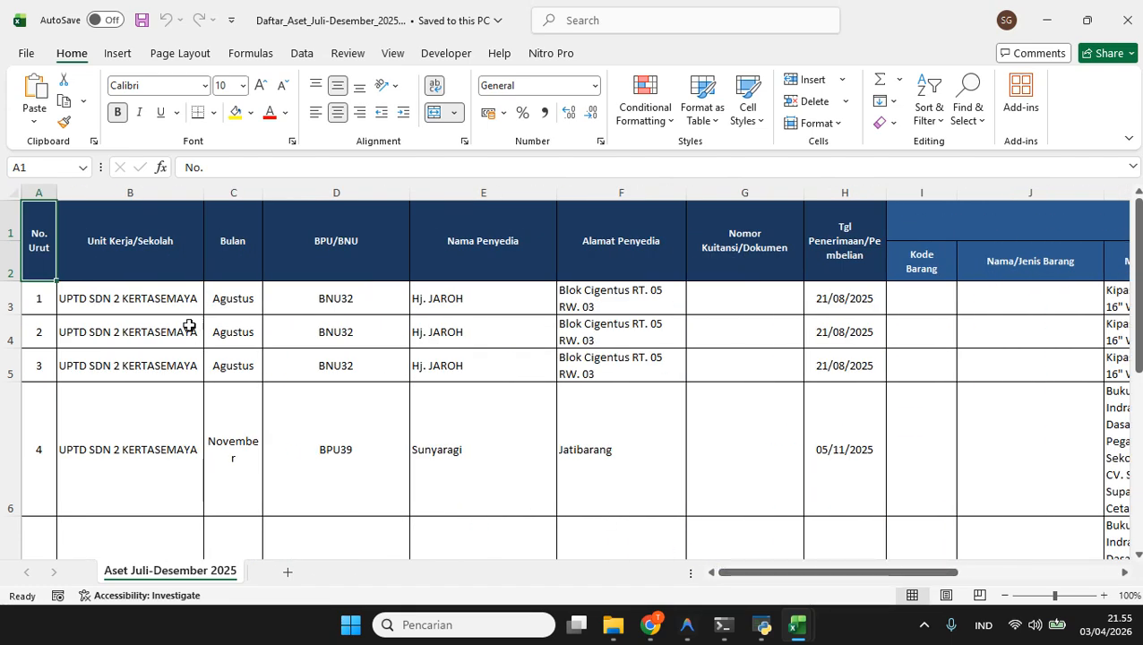
pyautogui.click(1133, 21)
pyautogui.click(686, 627)
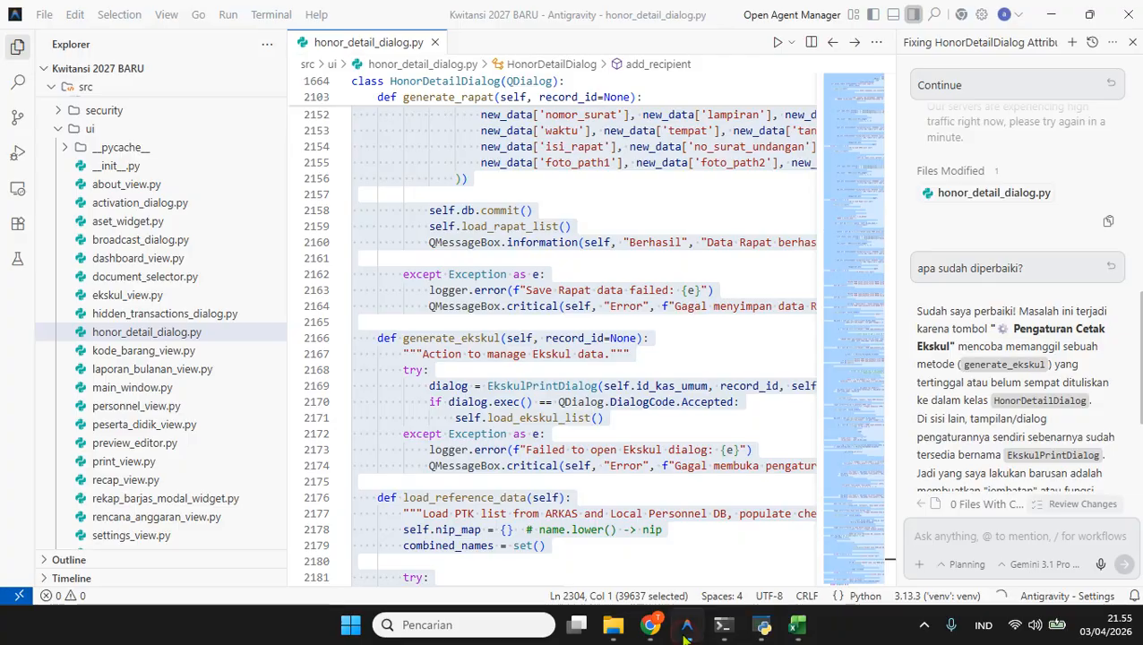
pyautogui.click(687, 627)
pyautogui.click(760, 627)
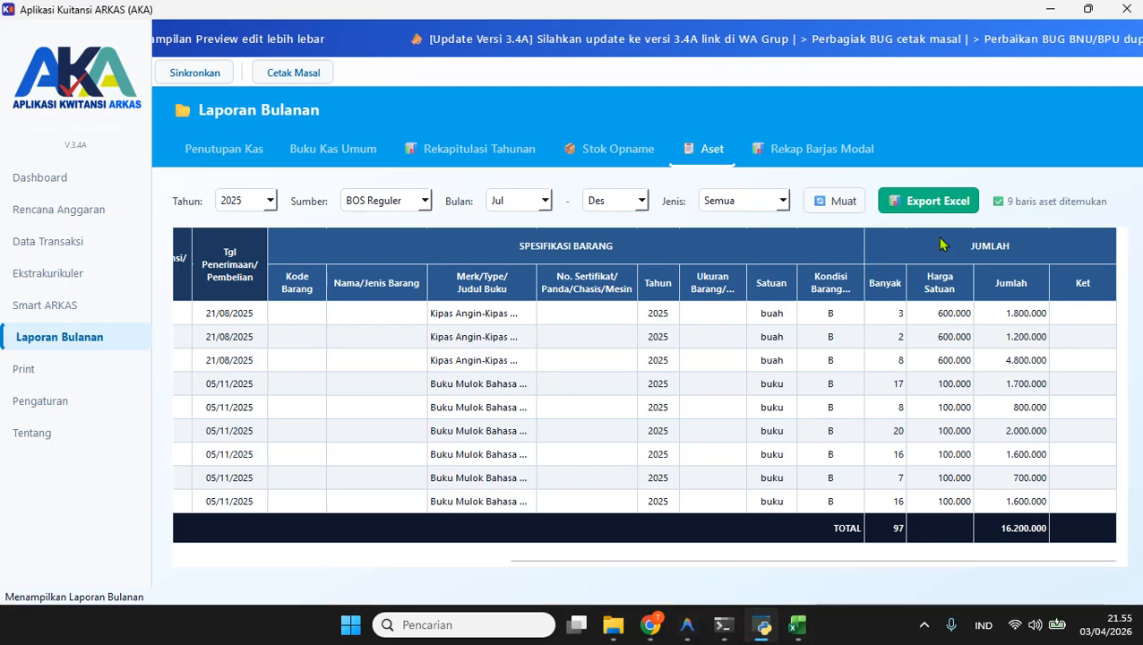
# - Load the Rekap Barjas Modal report for 2025, BOS Reguler, Jan through Des, and review its columns up to Jenis Belanja
pyautogui.click(776, 158)
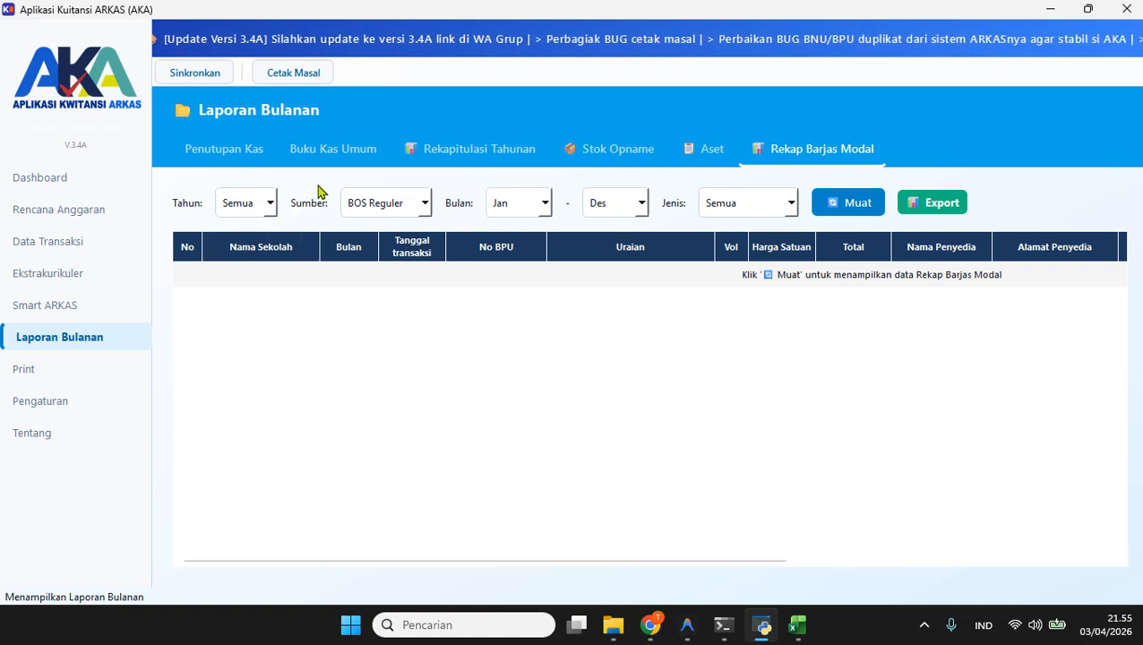
pyautogui.click(272, 206)
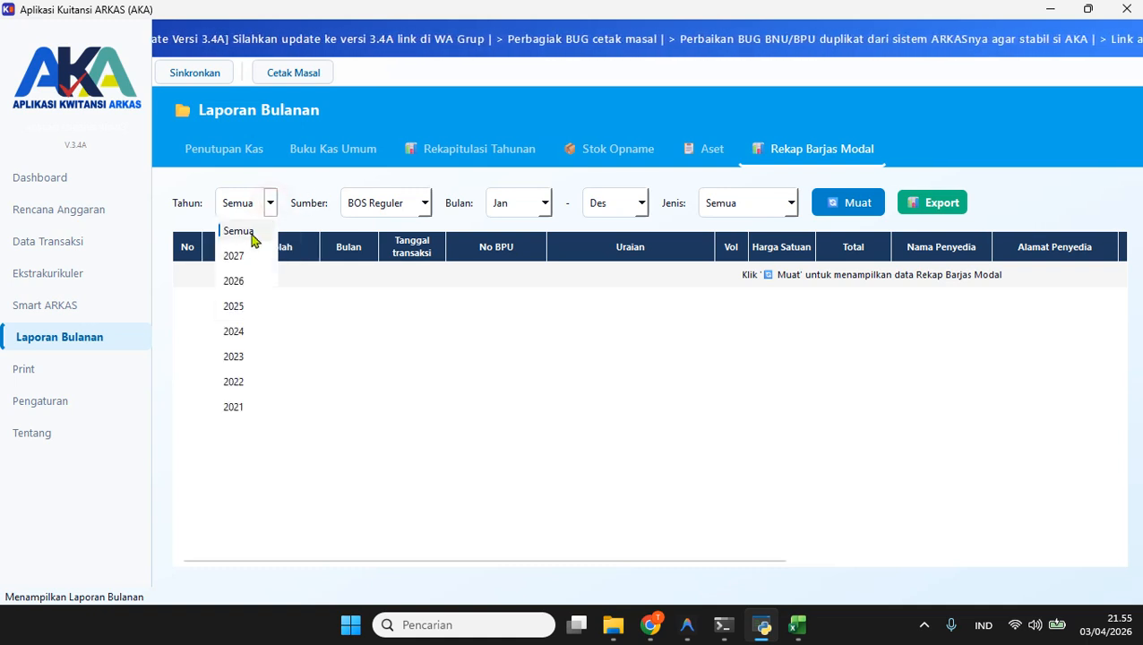
pyautogui.click(236, 305)
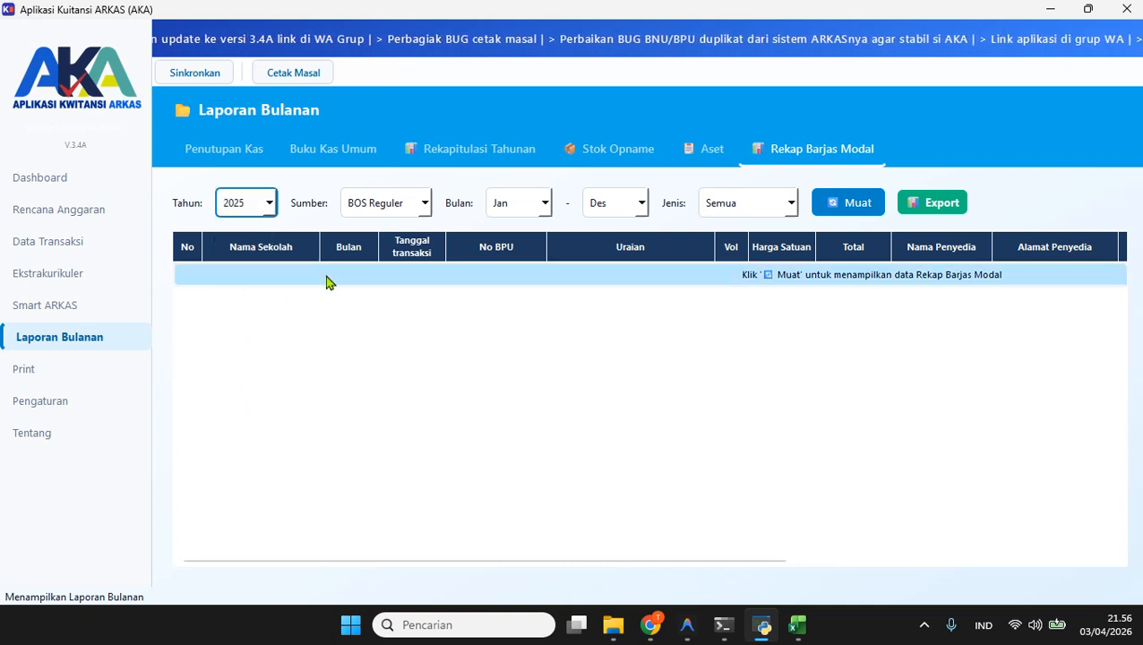
pyautogui.click(866, 208)
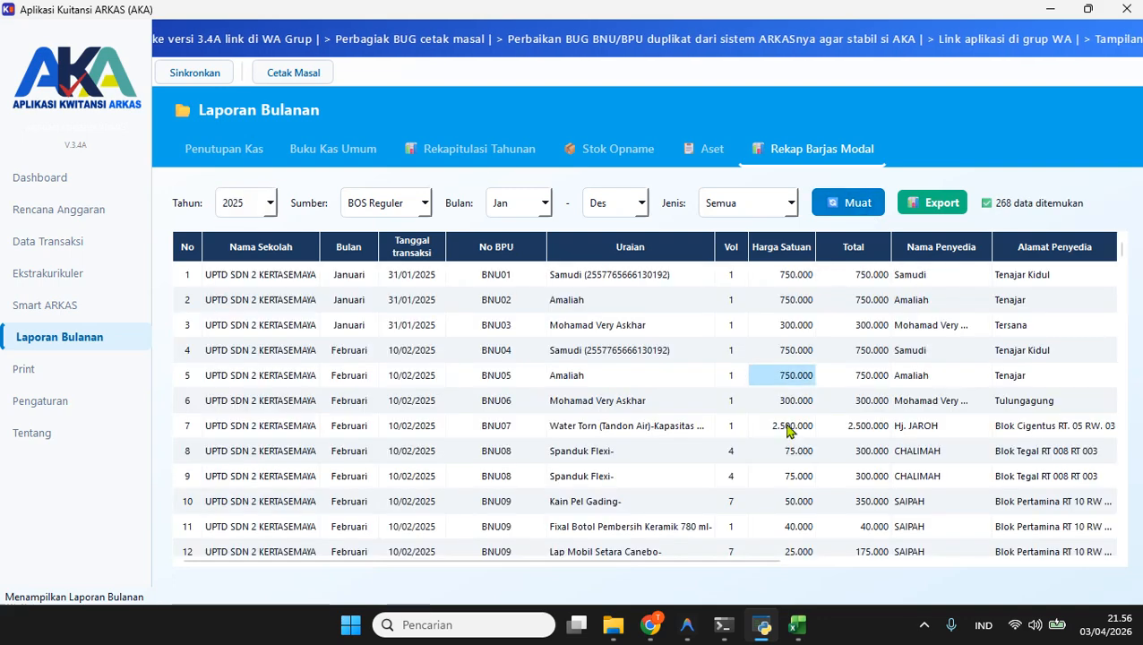
pyautogui.moveTo(683, 561); pyautogui.dragTo(1050, 556)
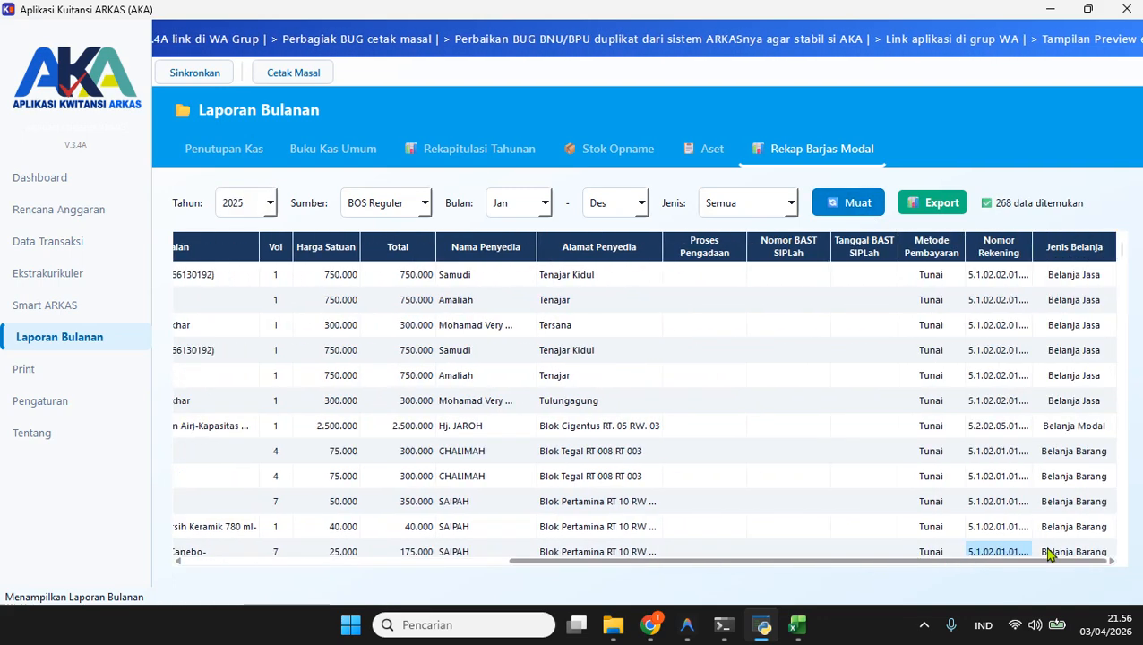
pyautogui.hscroll(-10, 776, 540)
pyautogui.hscroll(10, 757, 543)
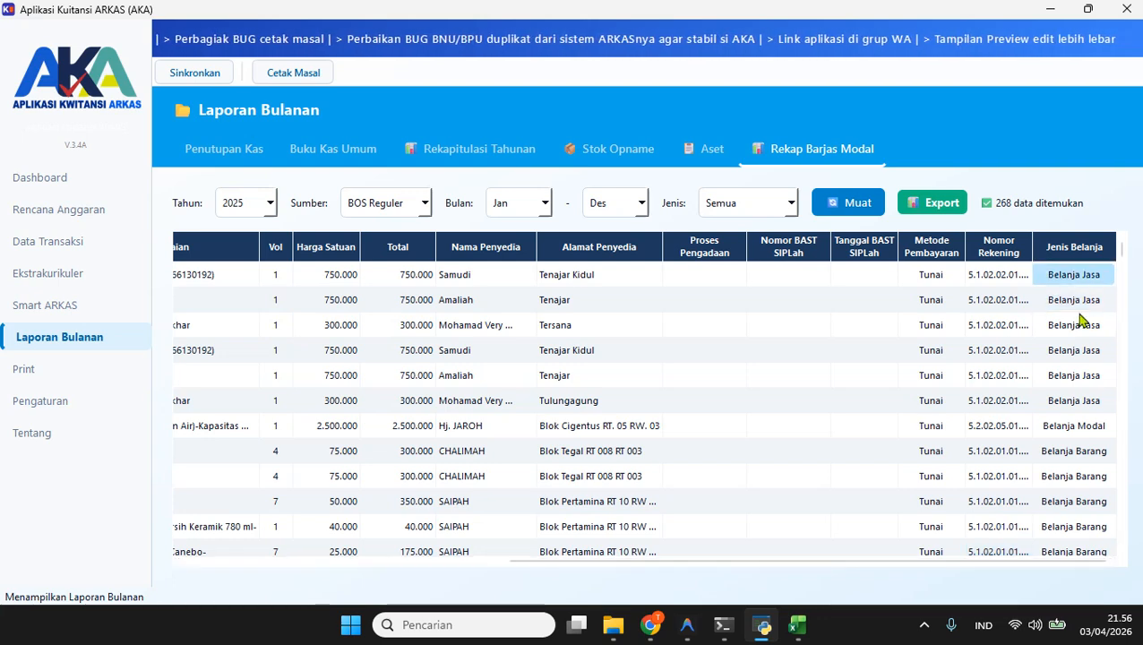
# - Examine the Rekap Barjas Modal rows and columns, from transaction details and providers to Jenis Belanja
pyautogui.click(1072, 455)
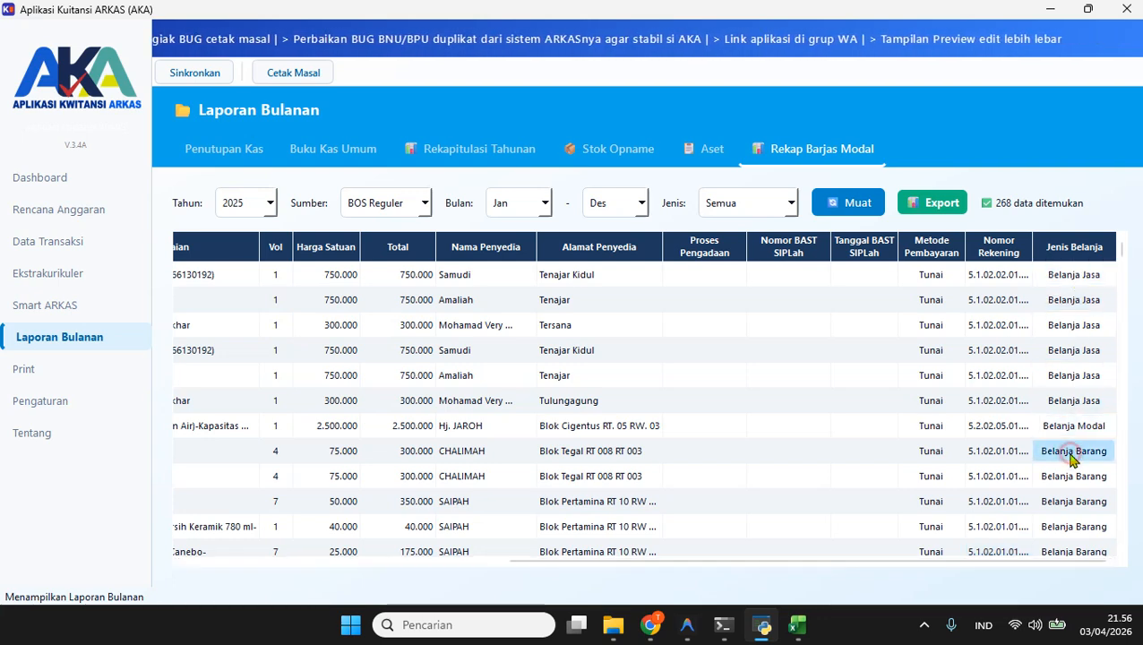
pyautogui.moveTo(1031, 566); pyautogui.dragTo(590, 551)
pyautogui.scroll(-9, 590, 470)
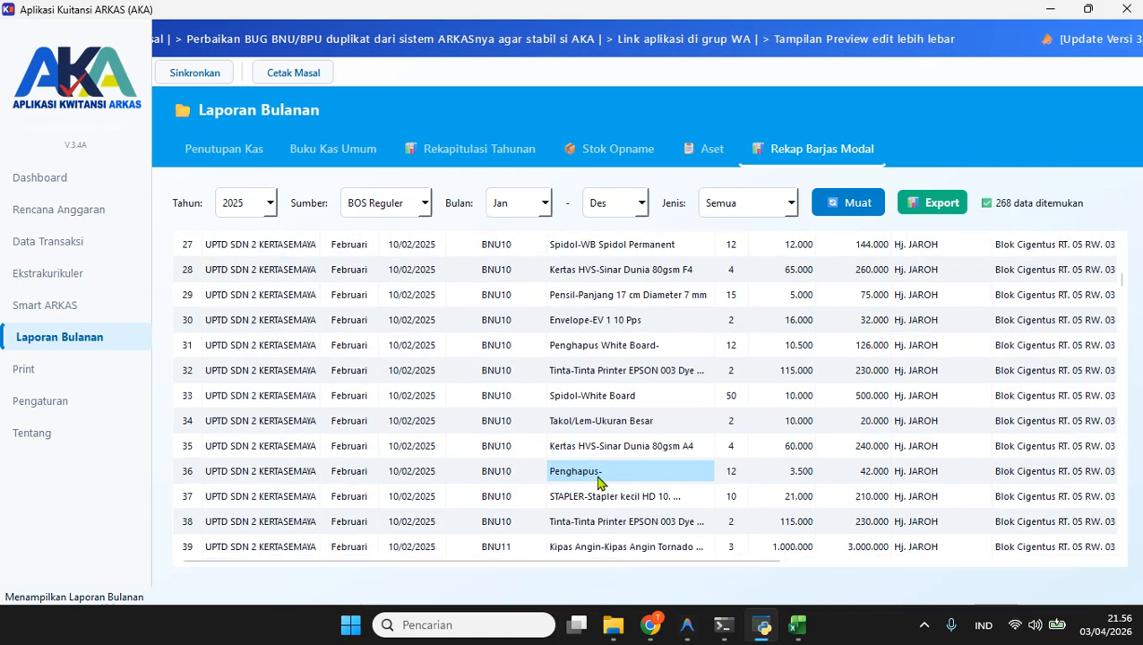
pyautogui.scroll(-20, 598, 482)
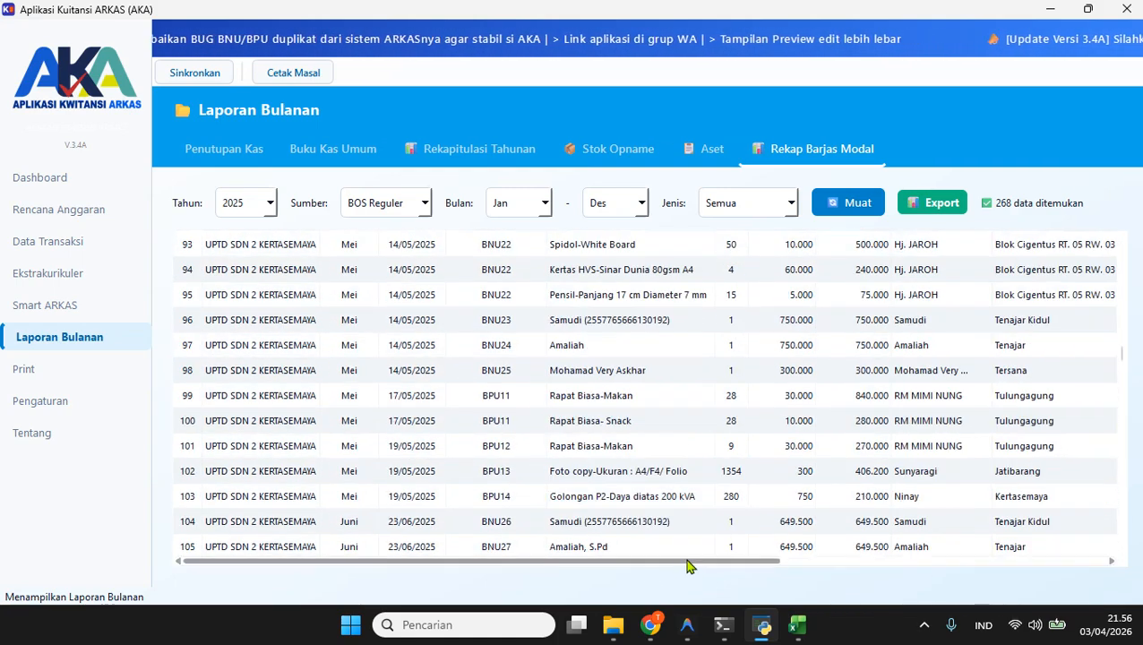
pyautogui.moveTo(689, 566); pyautogui.dragTo(1104, 566)
pyautogui.moveTo(1125, 358); pyautogui.dragTo(1111, 252)
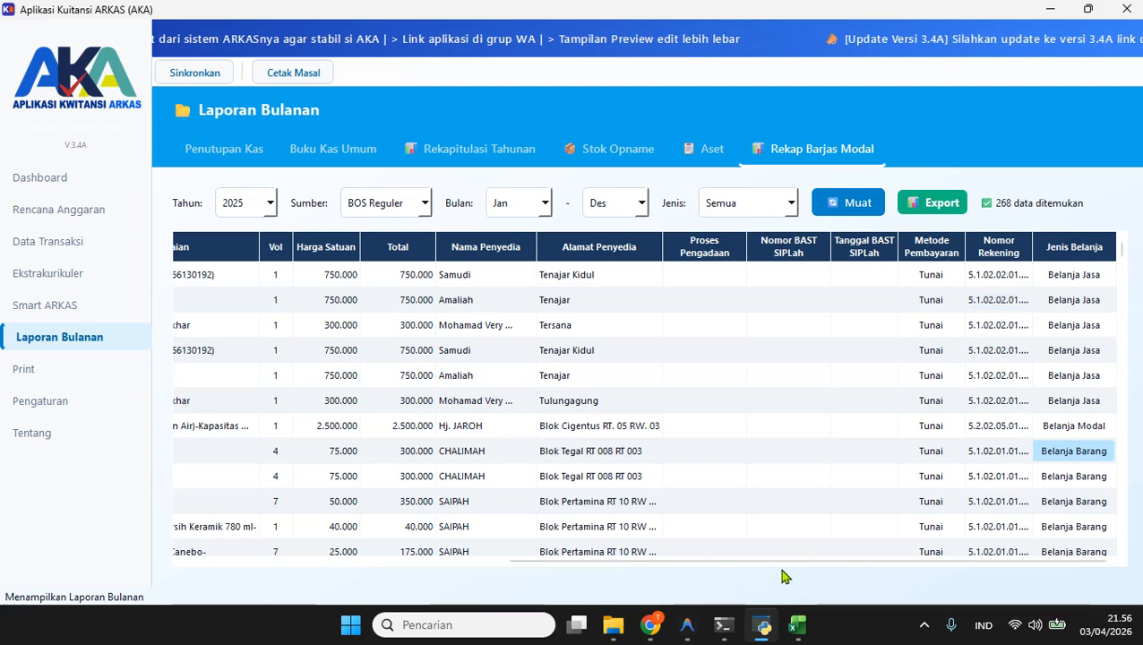
pyautogui.moveTo(801, 564); pyautogui.dragTo(502, 572)
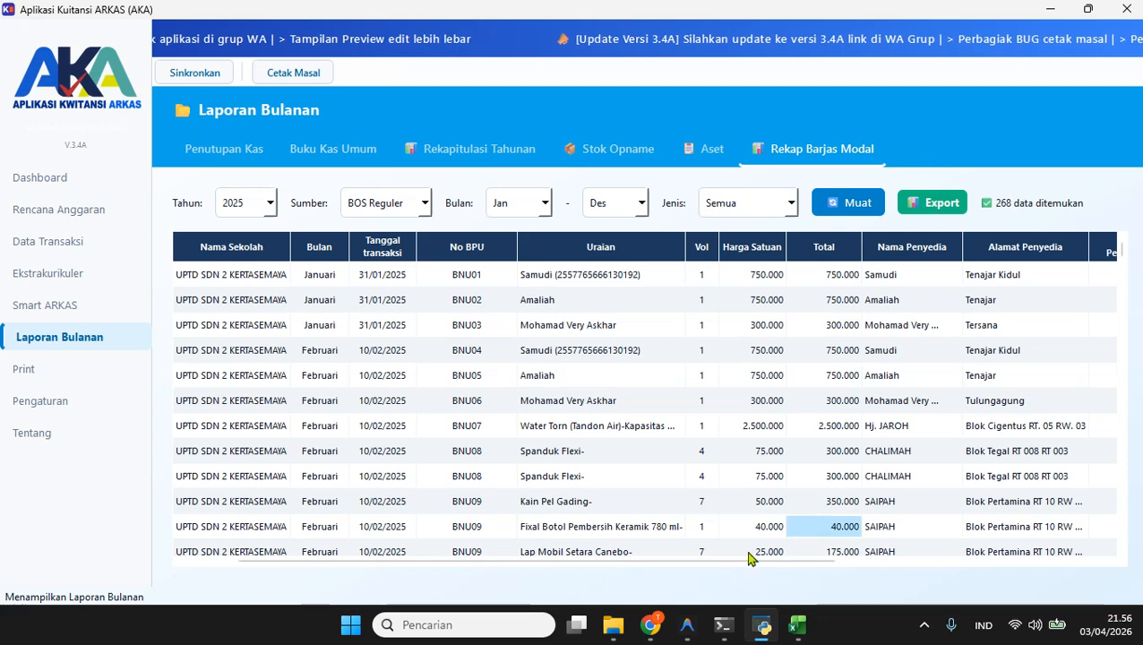
pyautogui.moveTo(722, 566); pyautogui.dragTo(962, 489)
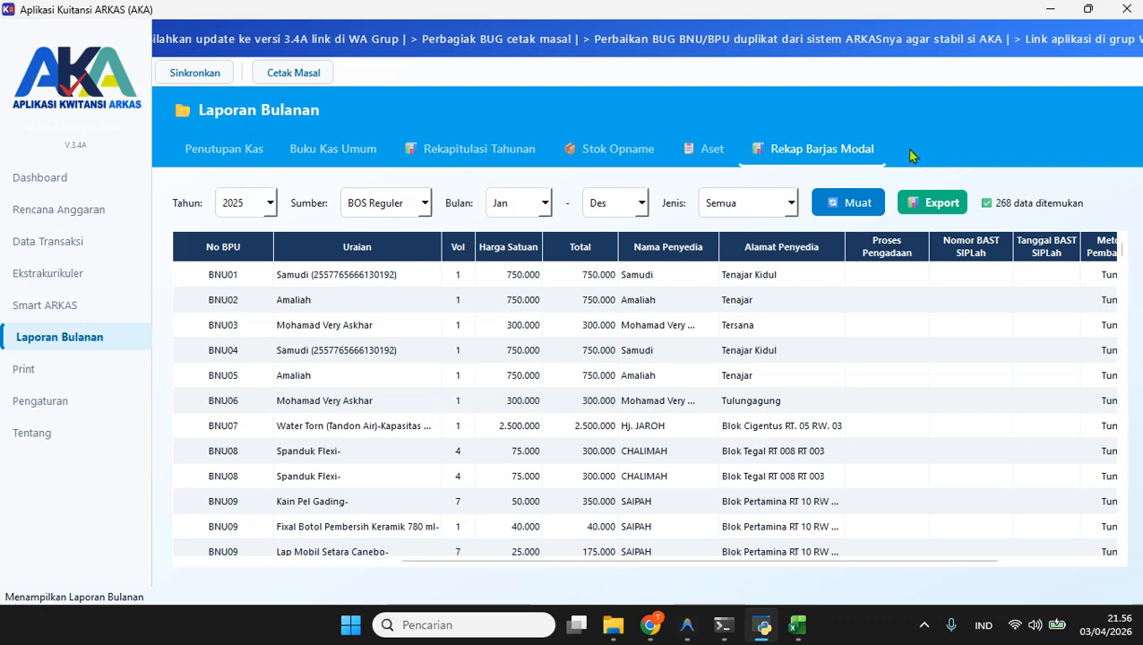
# - Revisit the Laporan Bulanan reports, from Penutupan Kas and Rekapitulasi Tahunan to Aset and Rekap Barjas Modal, ending on Penutupan Kas
pyautogui.click(697, 149)
pyautogui.click(618, 150)
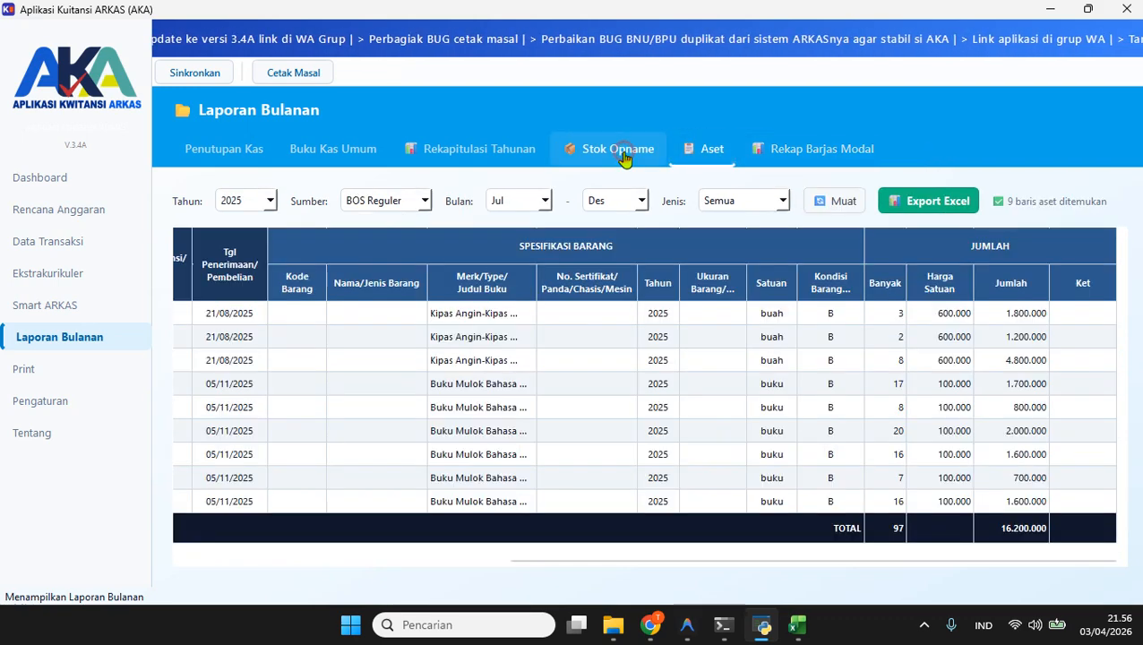
pyautogui.click(498, 150)
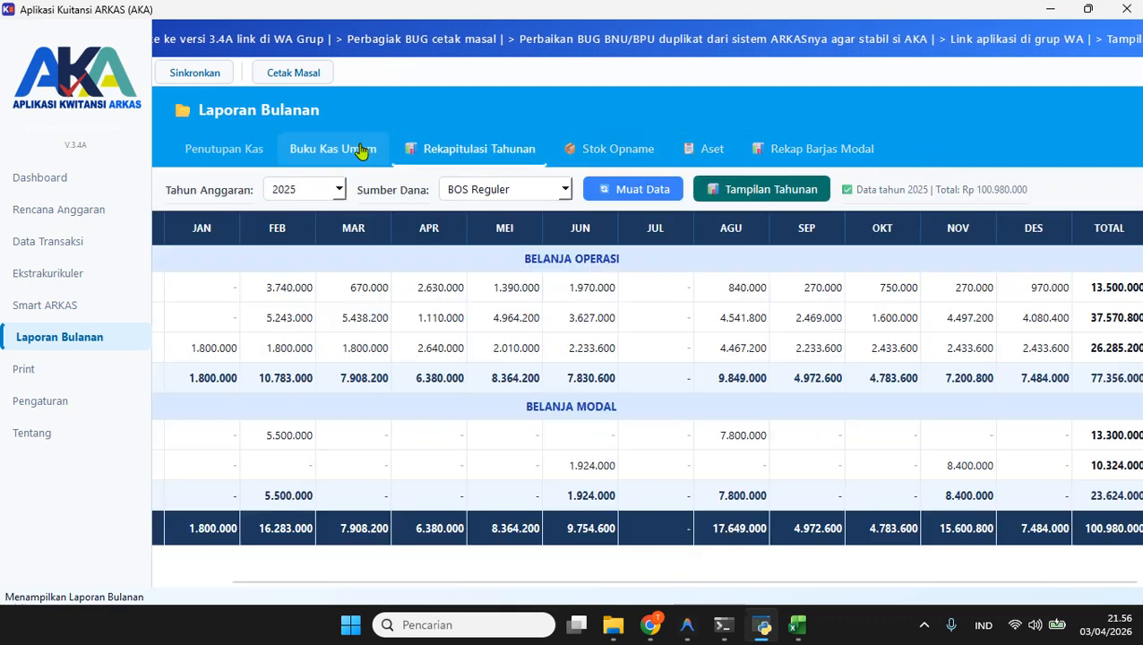
pyautogui.click(283, 148)
pyautogui.click(229, 150)
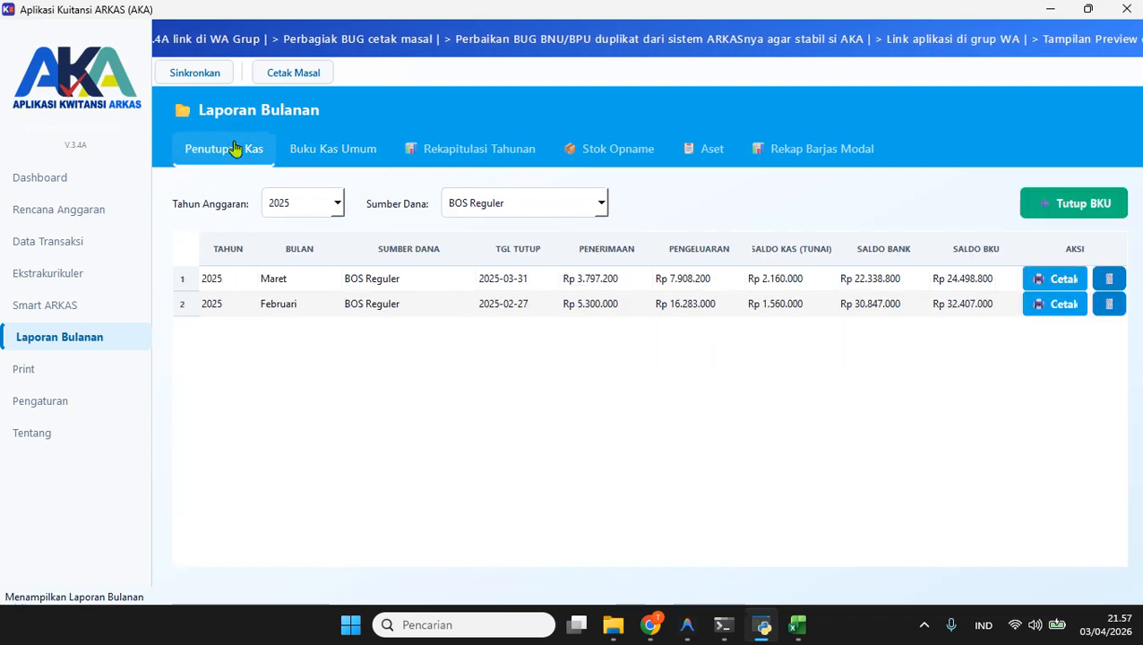
pyautogui.click(455, 154)
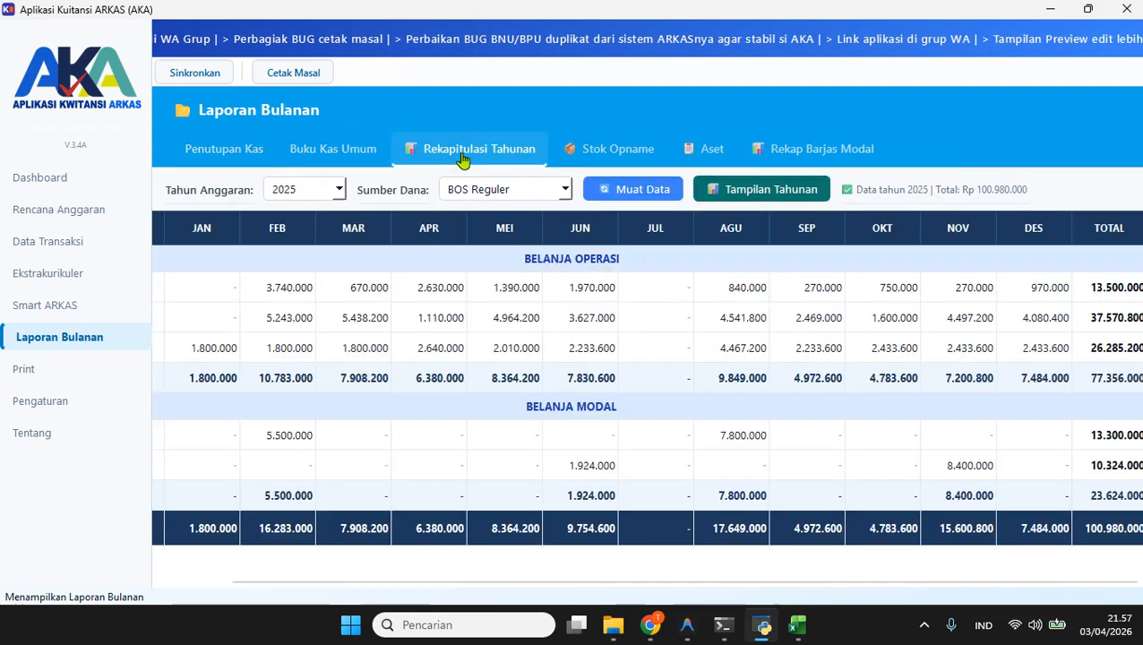
pyautogui.click(609, 160)
pyautogui.click(714, 166)
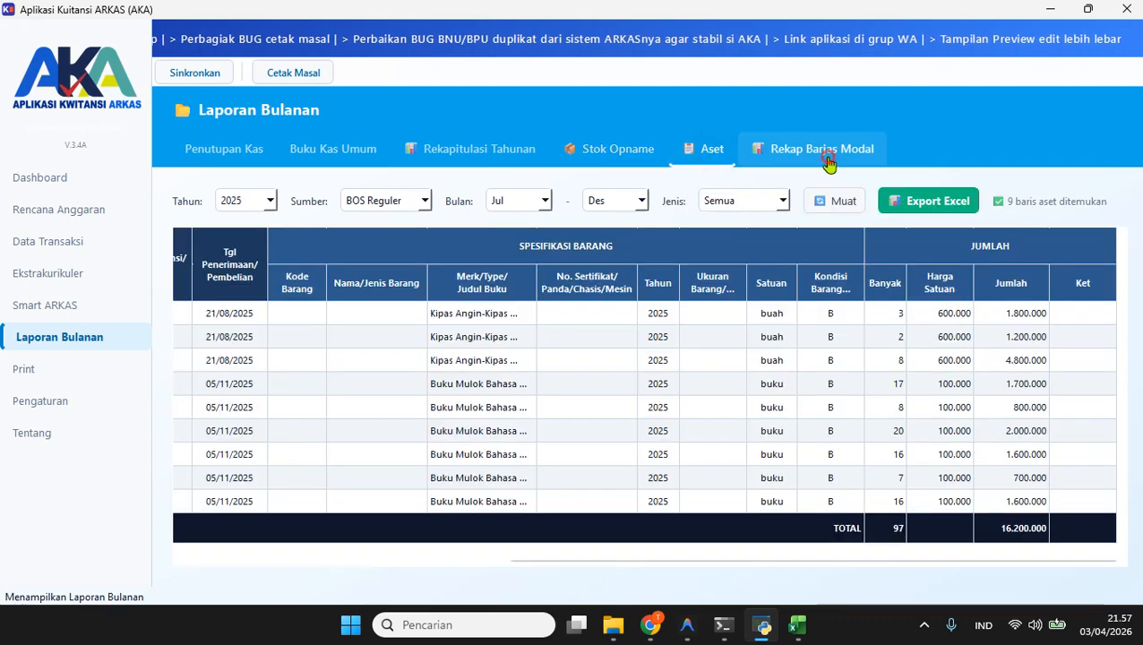
pyautogui.click(825, 161)
pyautogui.click(216, 161)
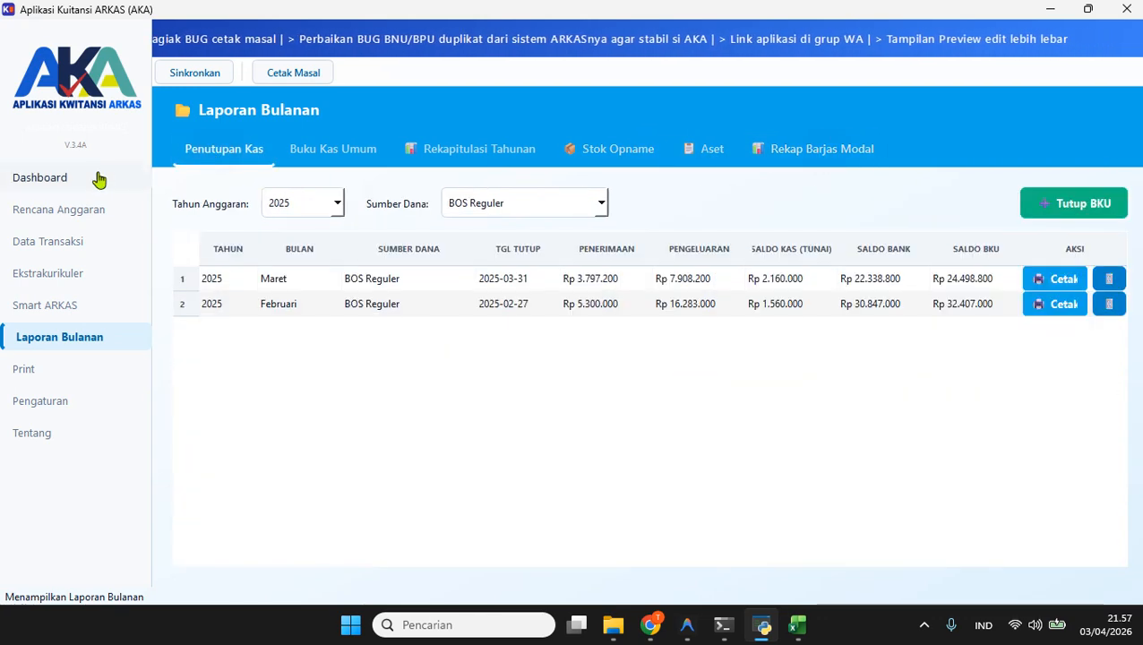
# - Look over the Dashboard, the Identitas Satdik settings and the Pramuka extracurricular schedule
pyautogui.click(32, 187)
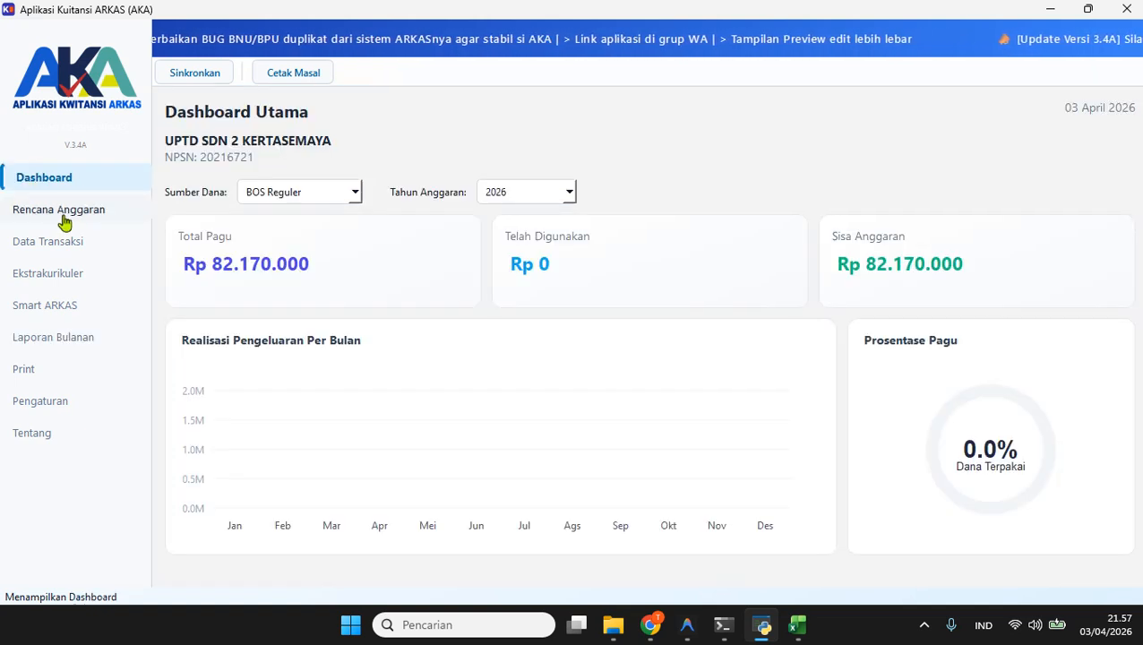
pyautogui.click(40, 400)
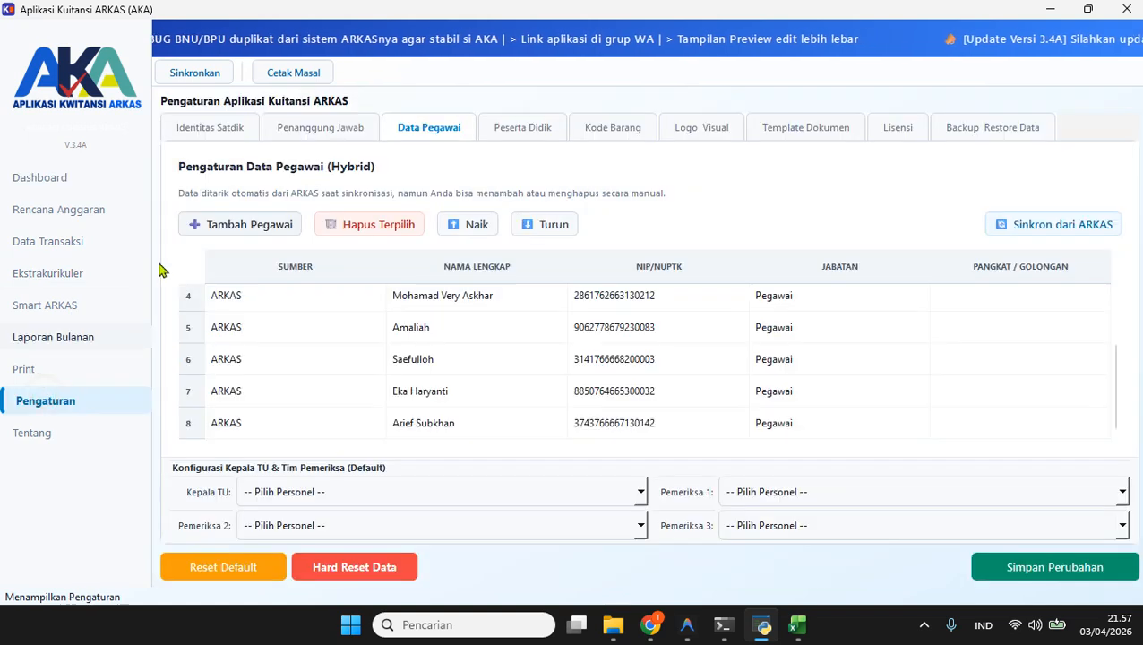
pyautogui.click(204, 131)
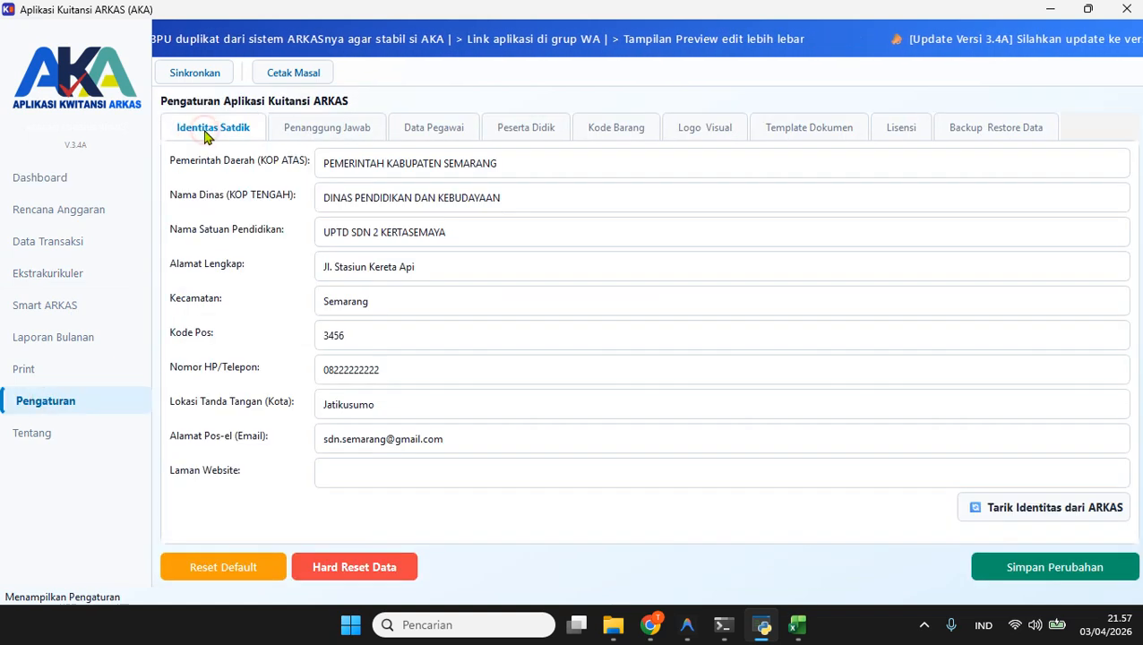
pyautogui.click(51, 277)
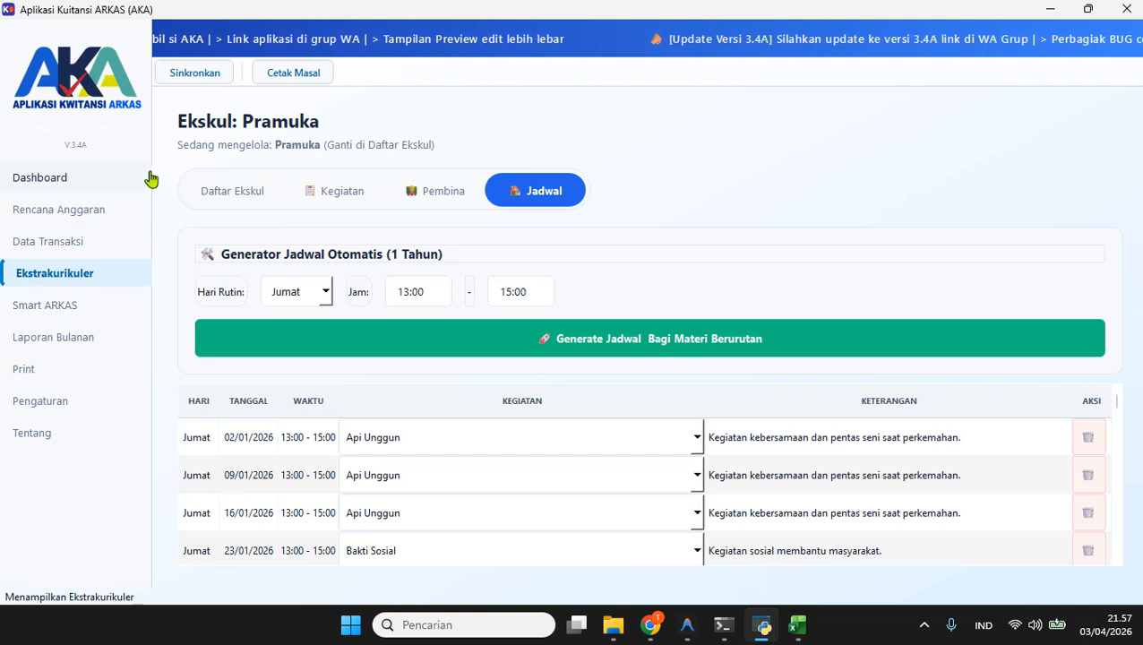
# - Search the Smart ARKAS item references for MOUSE and exclude the Modal (5.2) category
pyautogui.click(43, 302)
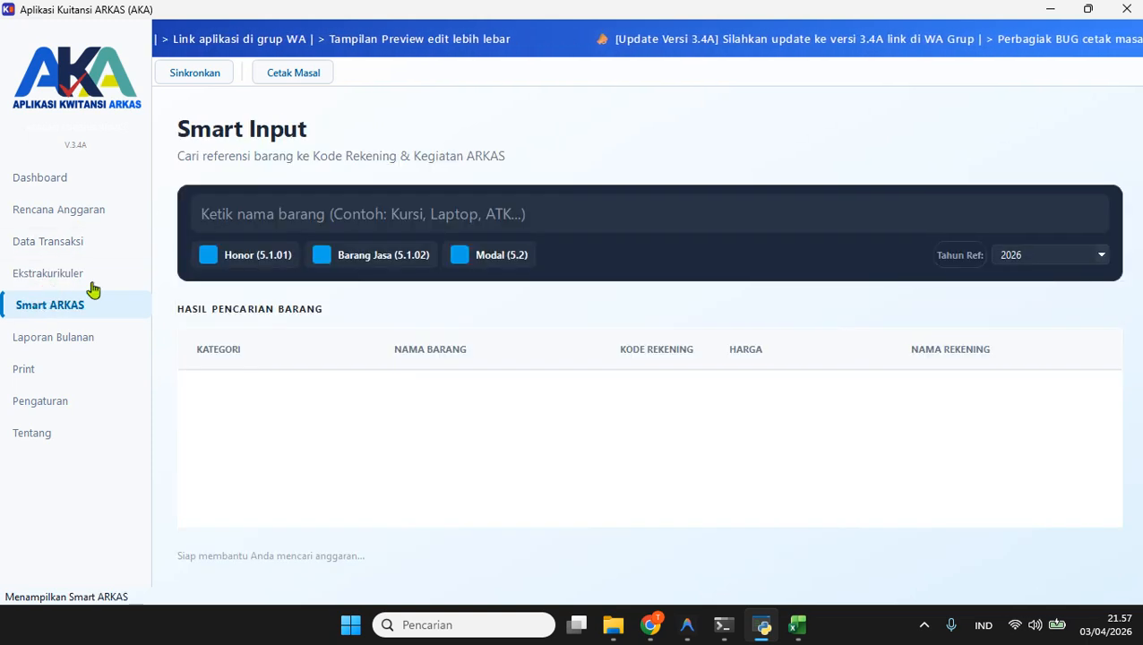
pyautogui.click(296, 213)
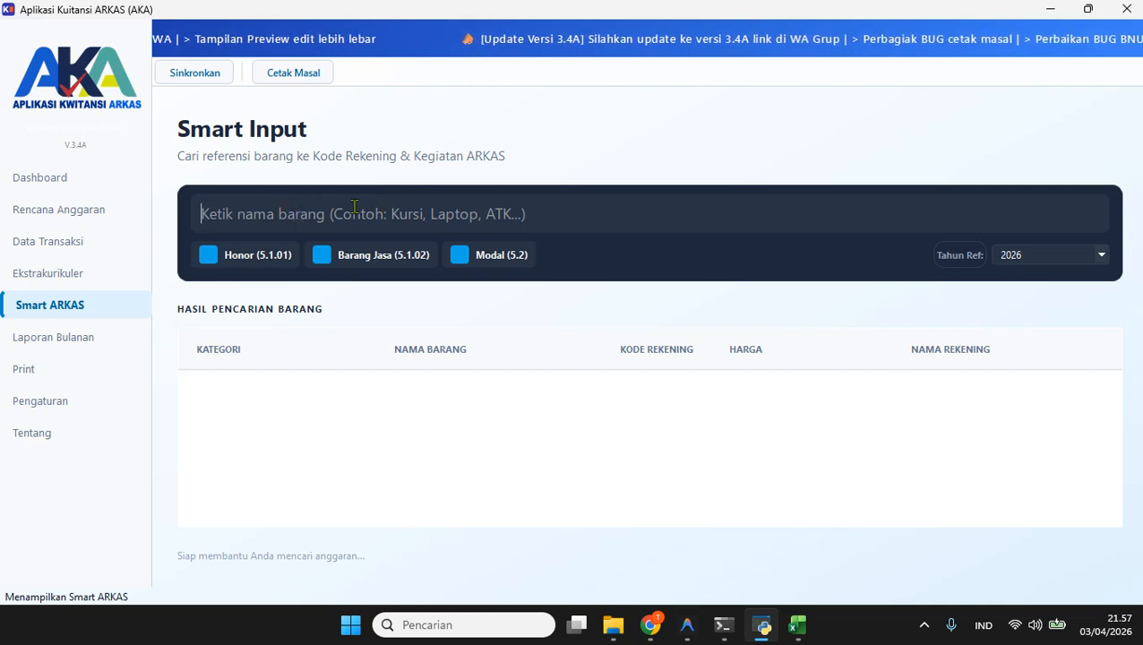
pyautogui.click(334, 204)
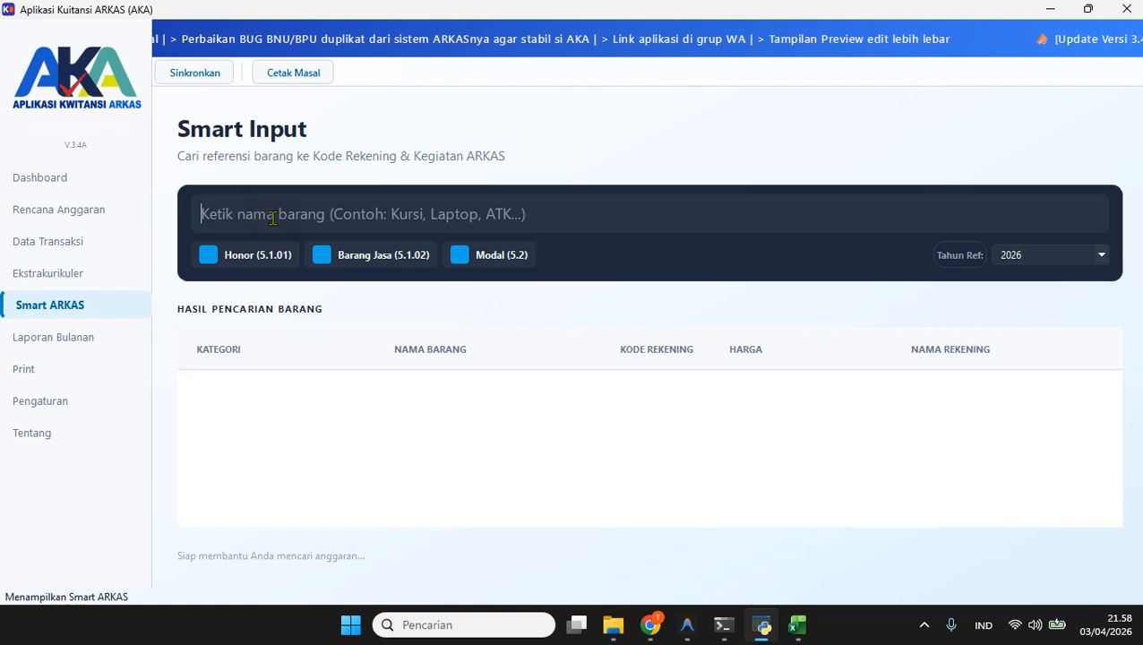
pyautogui.write('MOUSE')
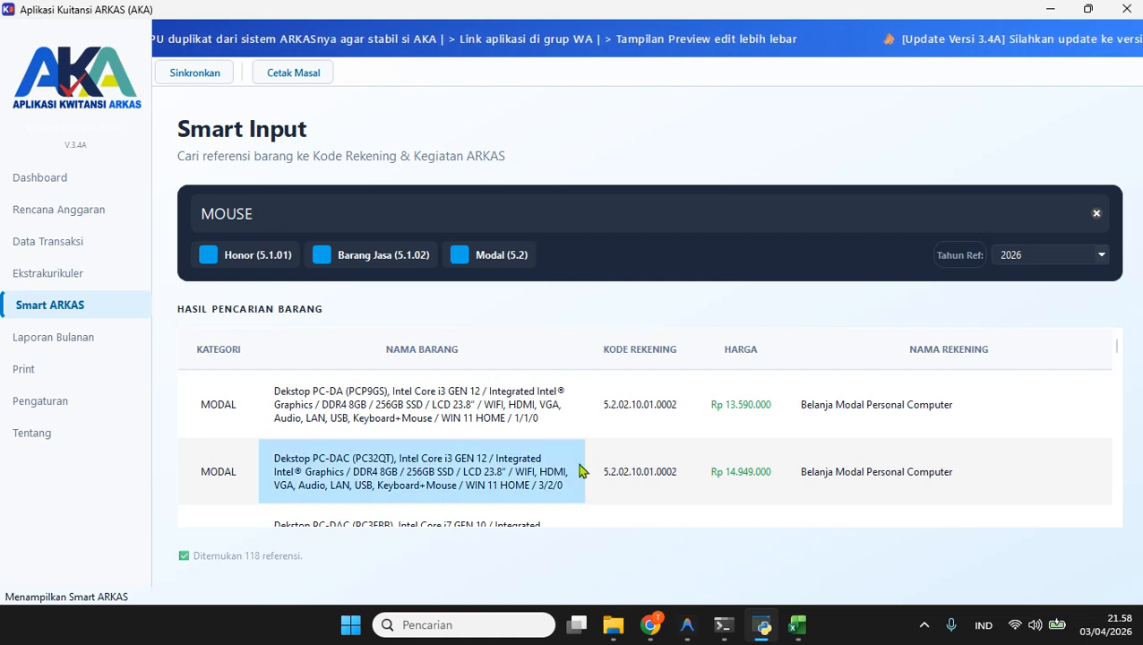
pyautogui.scroll(-1, 582, 439)
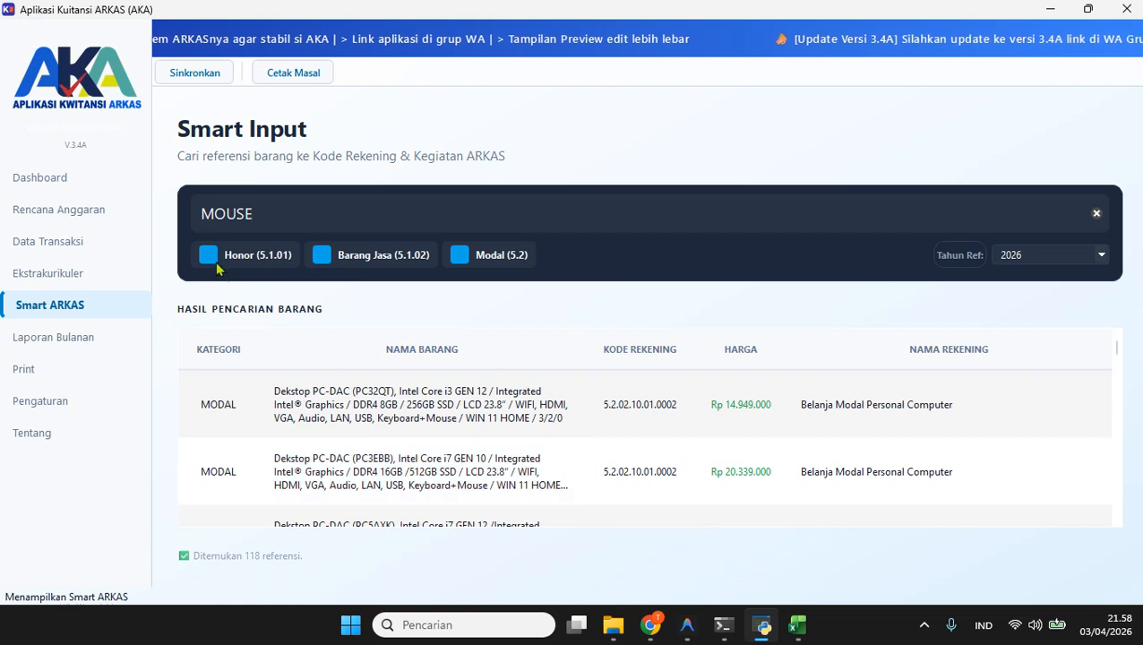
pyautogui.click(464, 258)
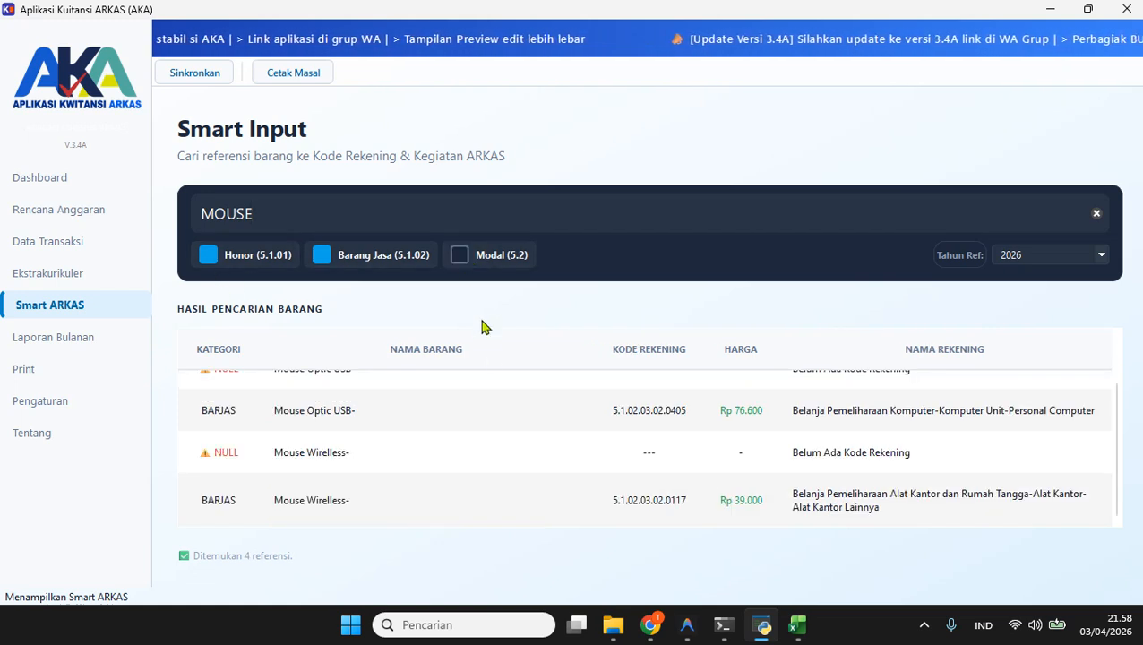
# - View the suggested activities for the BARJAS item Mouse Optic USB, return to the results and check its account name
pyautogui.click(561, 421)
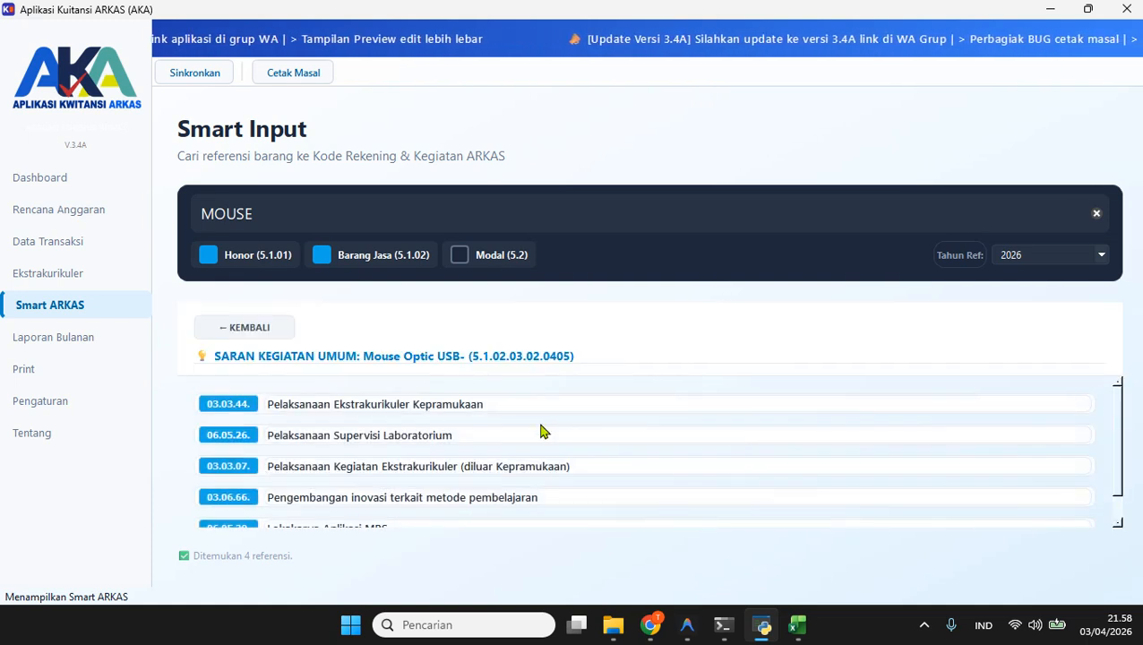
pyautogui.click(260, 329)
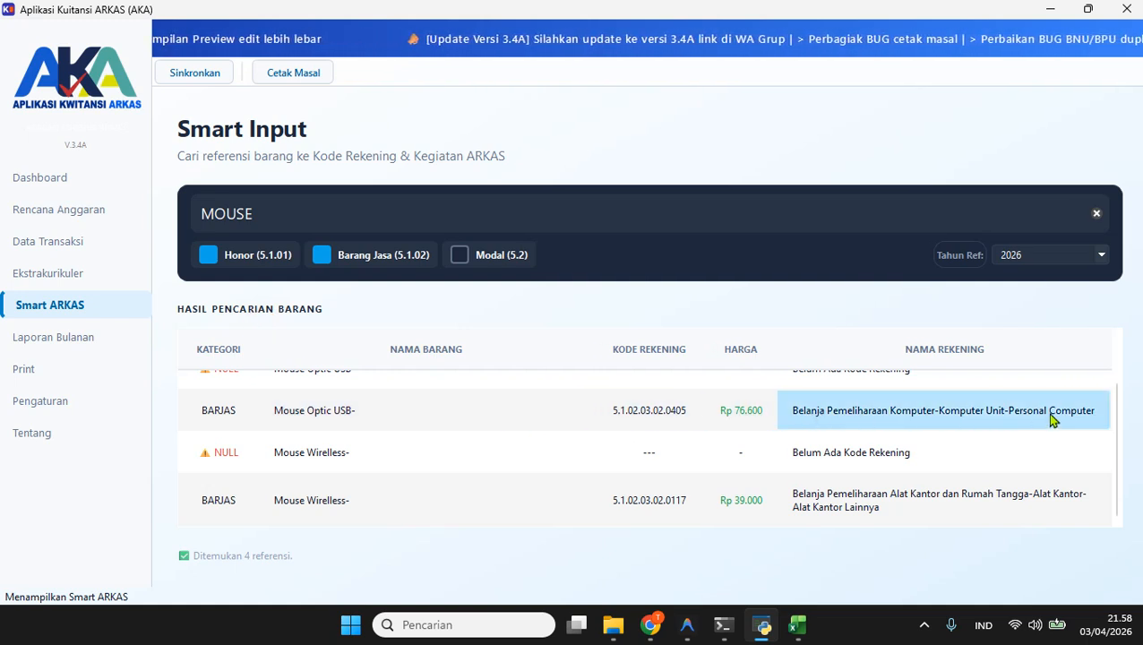
pyautogui.scroll(1, 972, 434)
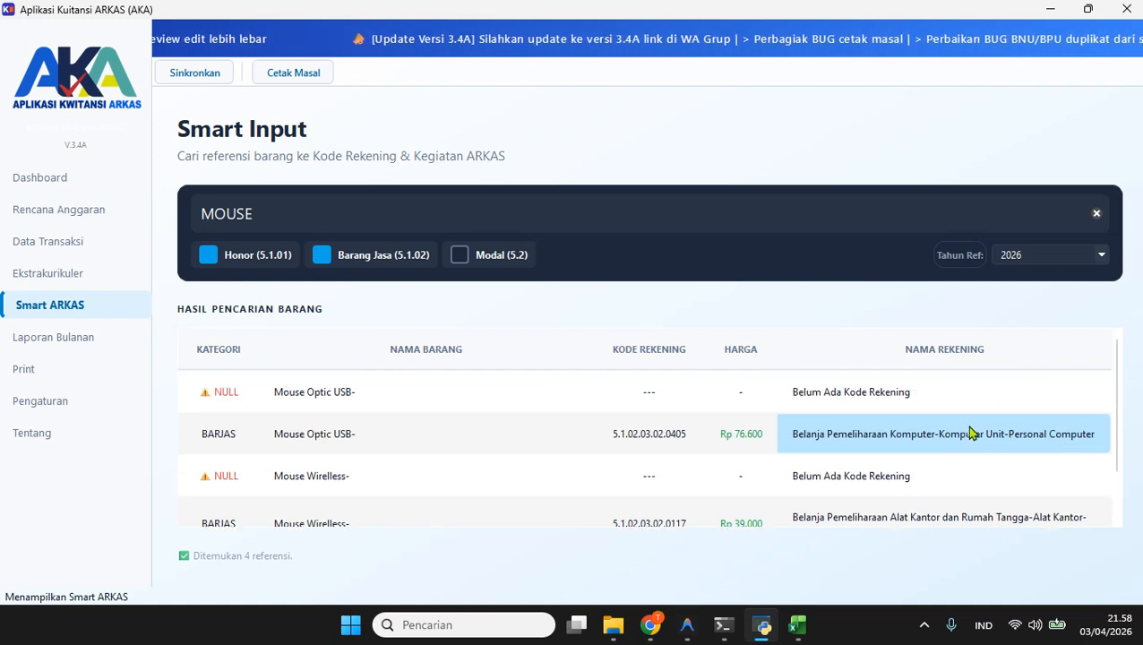
pyautogui.scroll(-1, 967, 434)
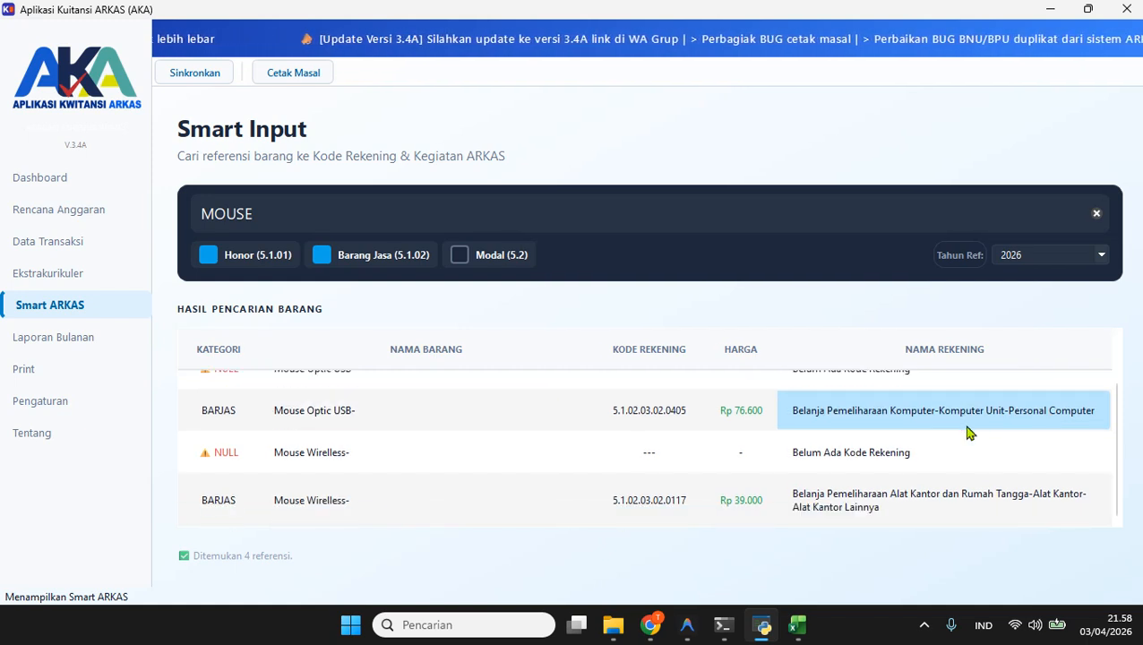
# - Review the suggested activities for the BARJAS item Mouse Wirelless, return to the results and compare the account names
pyautogui.click(832, 507)
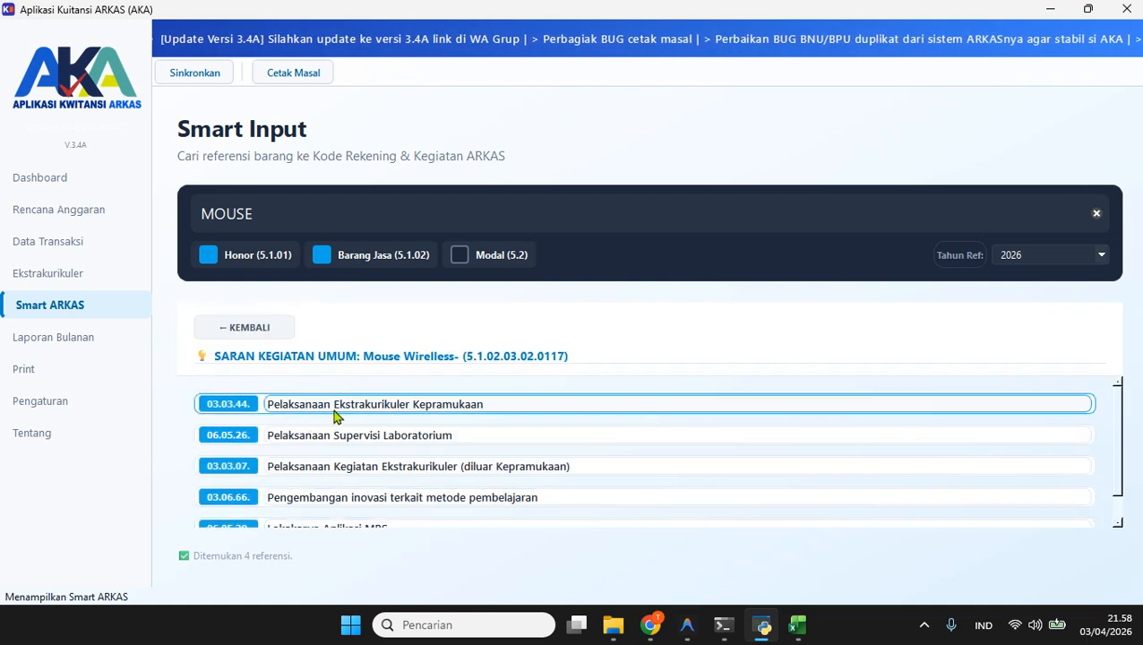
pyautogui.scroll(-1, 377, 481)
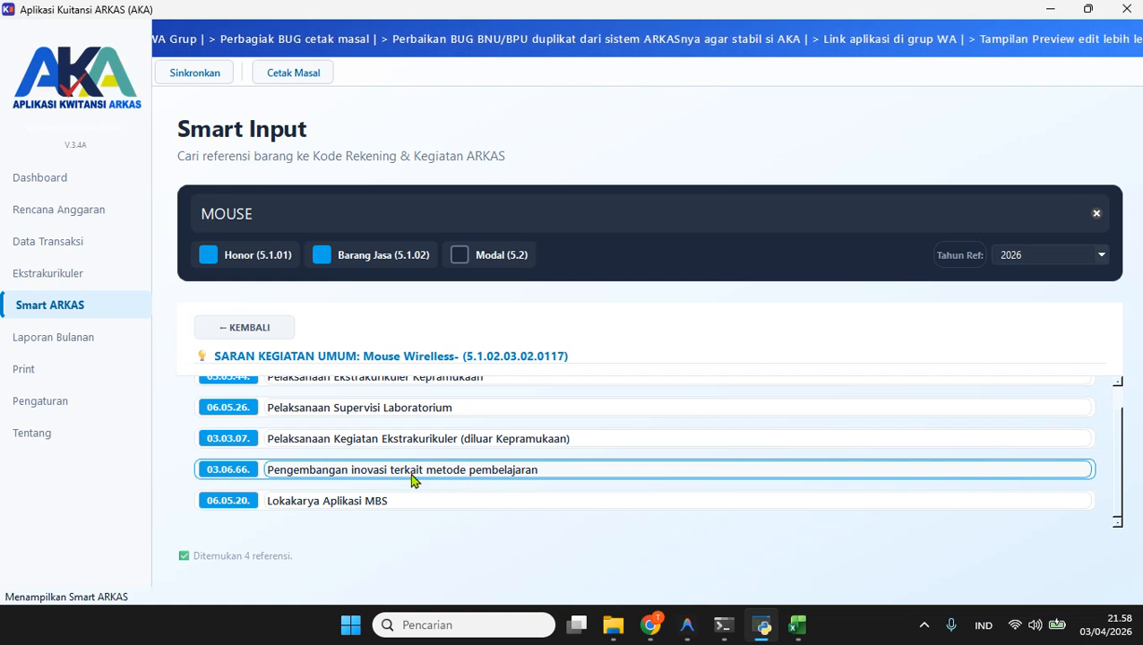
pyautogui.scroll(1, 341, 407)
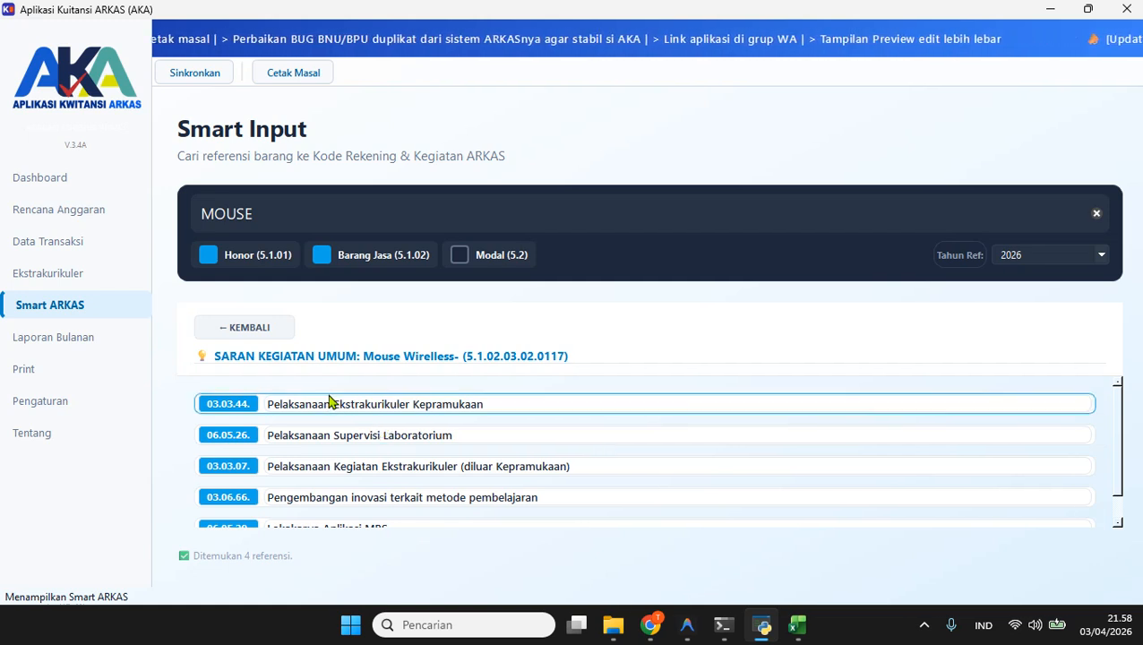
pyautogui.click(320, 441)
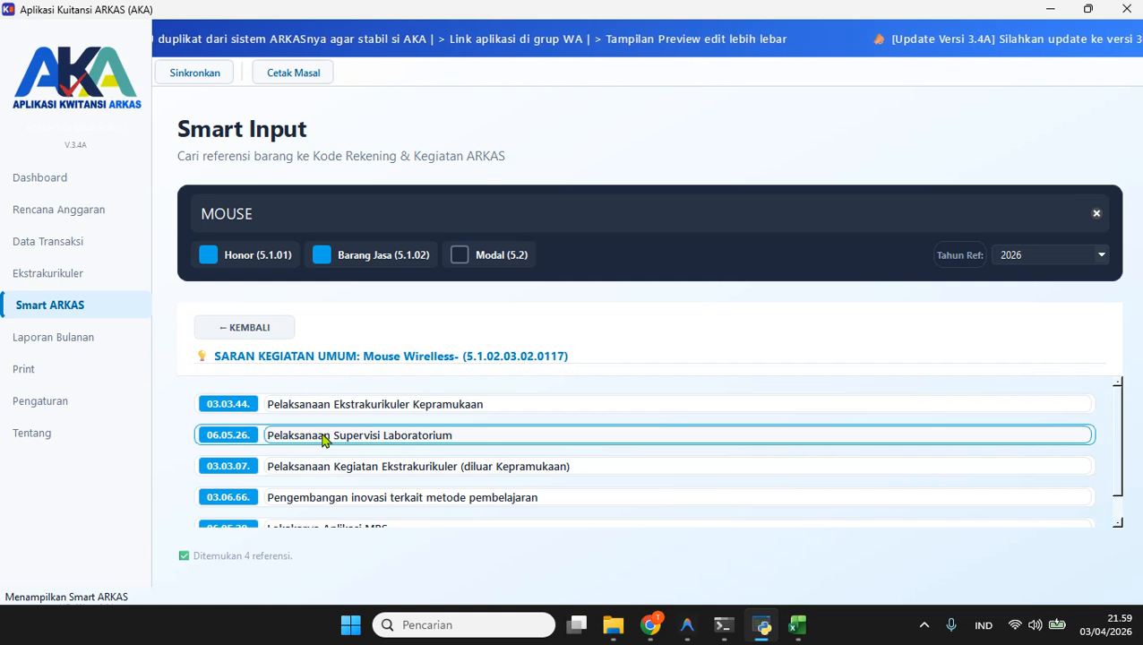
pyautogui.click(261, 335)
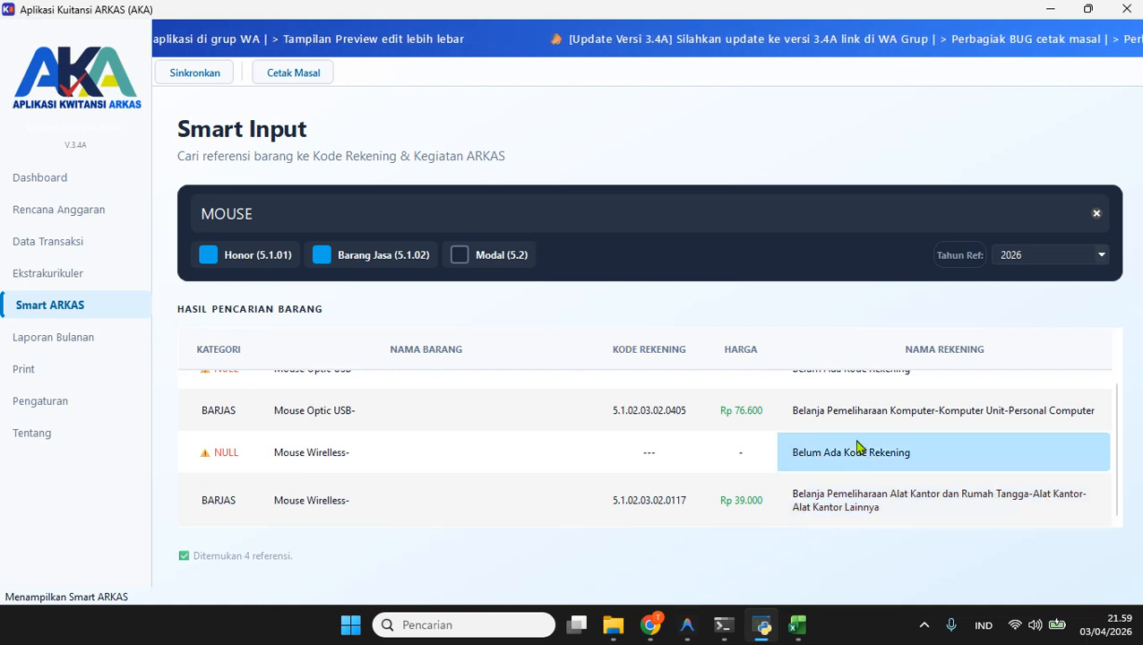
pyautogui.scroll(1, 852, 423)
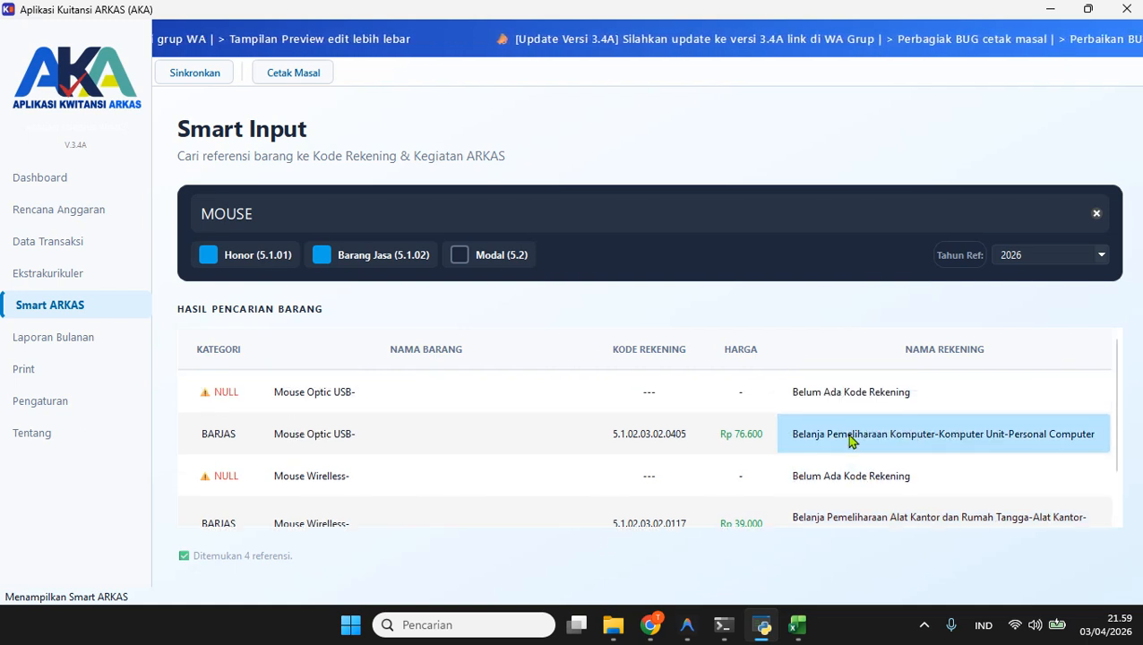
pyautogui.scroll(-1, 852, 440)
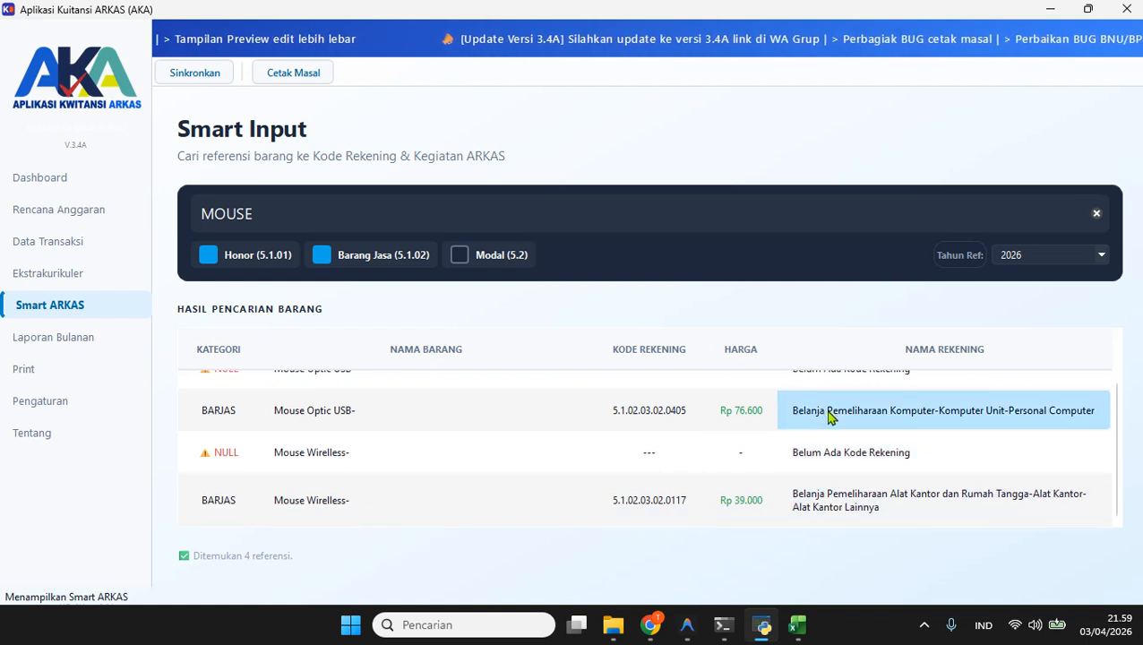
# - Search the Smart ARKAS item references for SPEAKER and look through the matching items and their account names
pyautogui.doubleClick(253, 214)
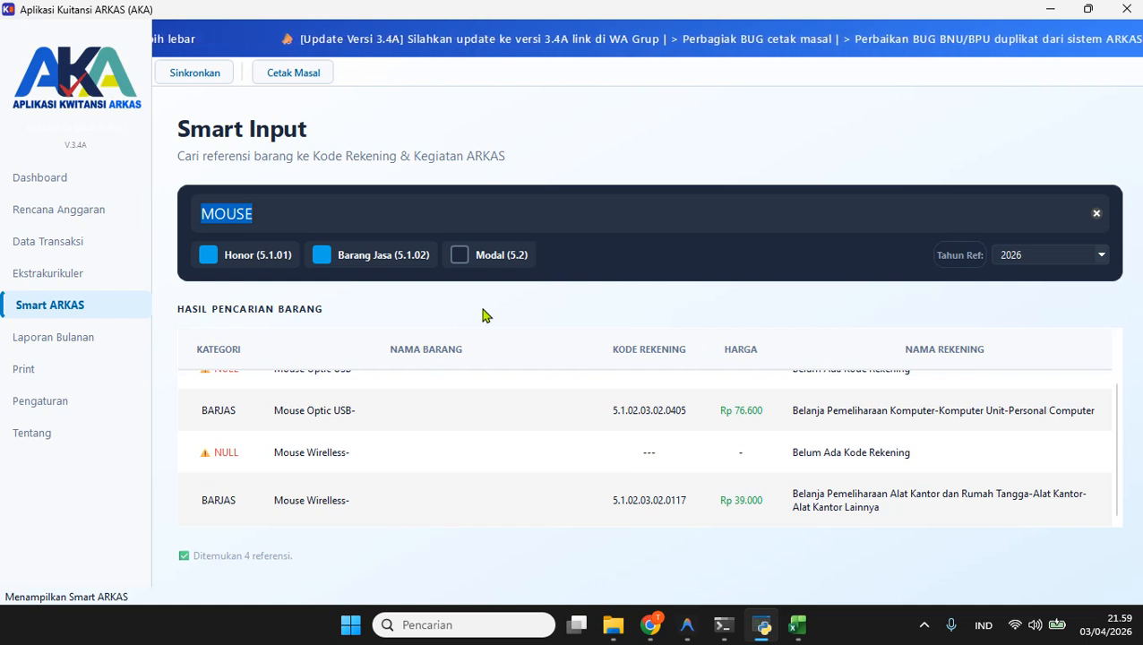
pyautogui.write('SPEAKE')
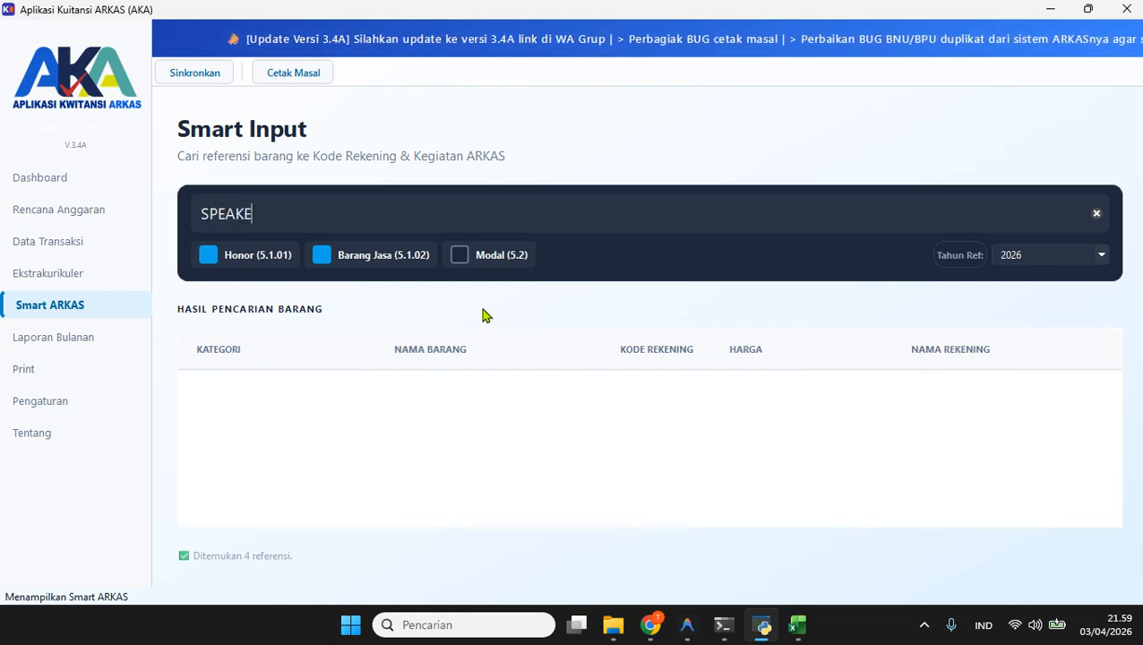
pyautogui.write('R')
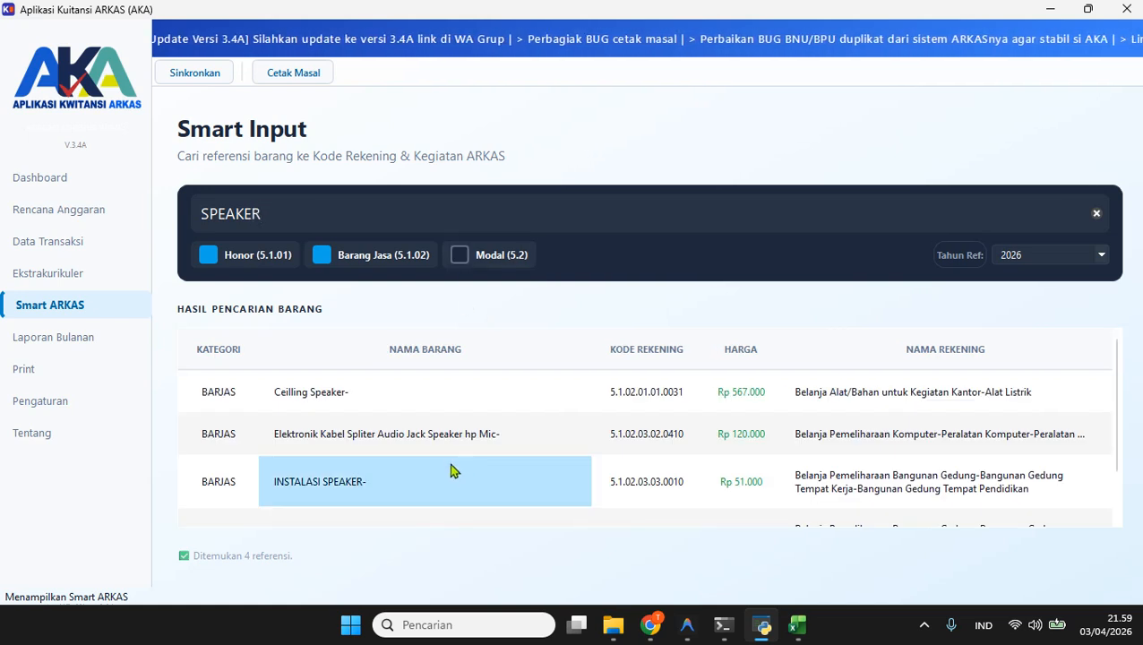
pyautogui.scroll(-2, 890, 505)
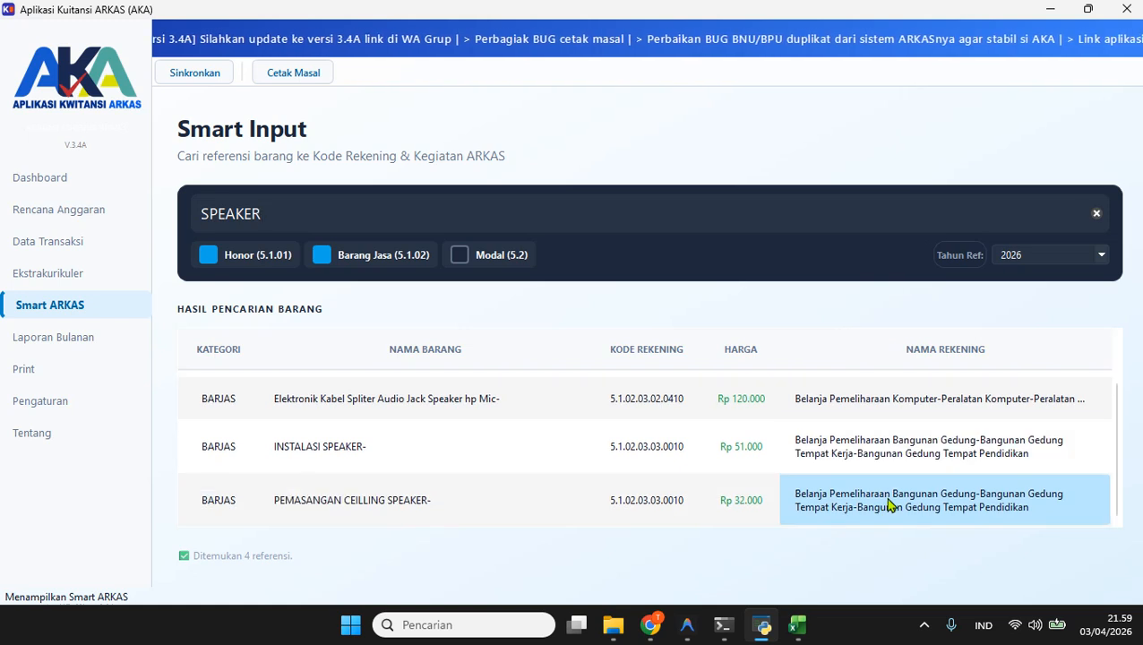
# - Restrict the SPEAKER results to the Modal (5.2) category, excluding Honor (5.1.01) and Barang Jasa (5.1.02)
pyautogui.click(456, 261)
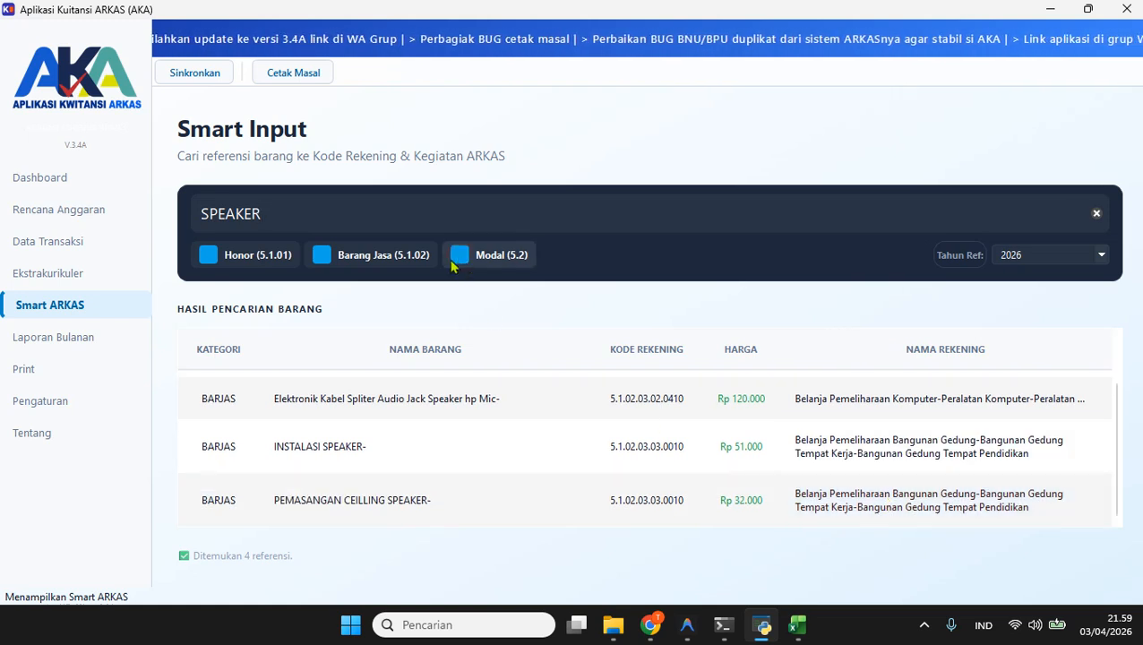
pyautogui.click(209, 255)
pyautogui.click(321, 255)
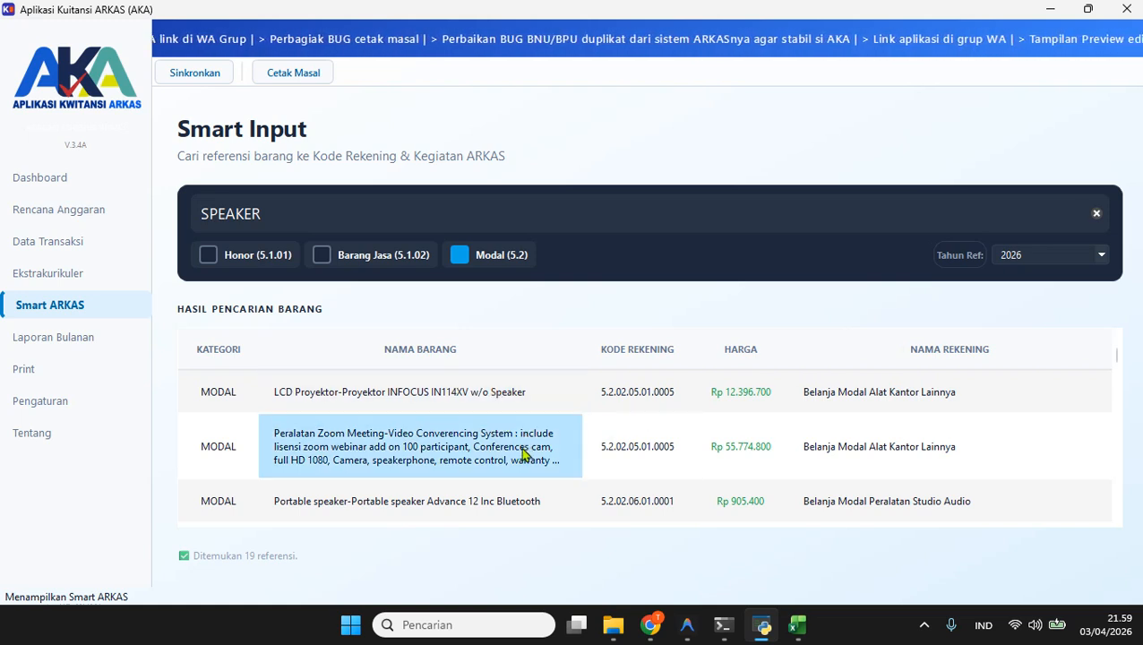
# - Browse the Modal results, review the budgeting history of the Publik Sound System TOA item and return to the results
pyautogui.scroll(-1, 523, 454)
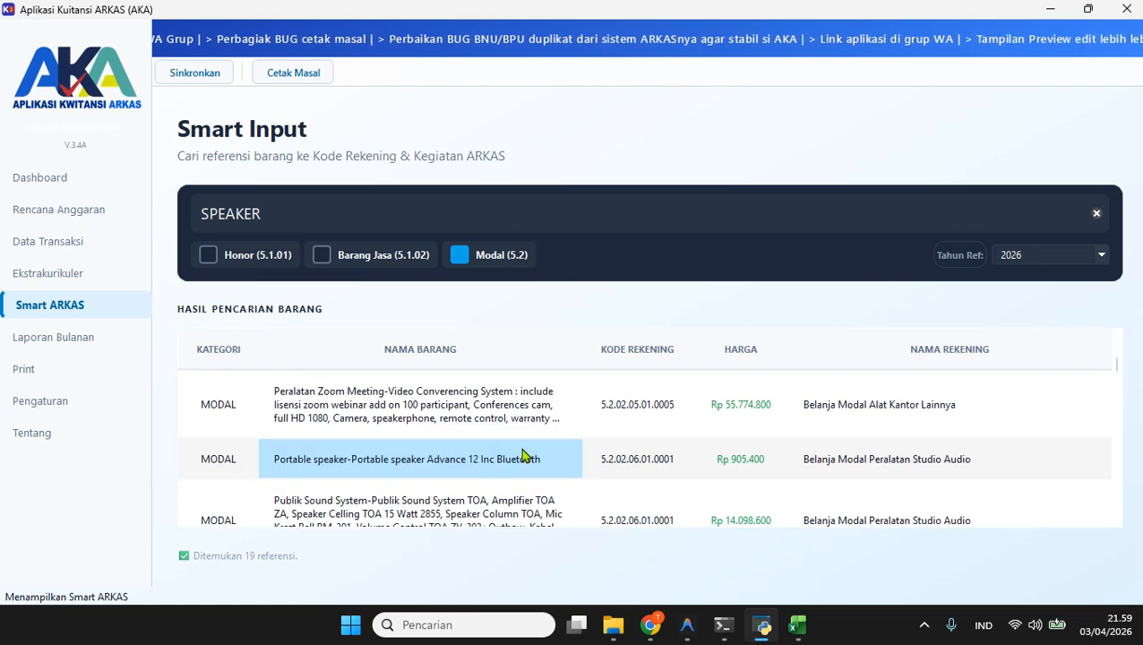
pyautogui.scroll(-1, 523, 454)
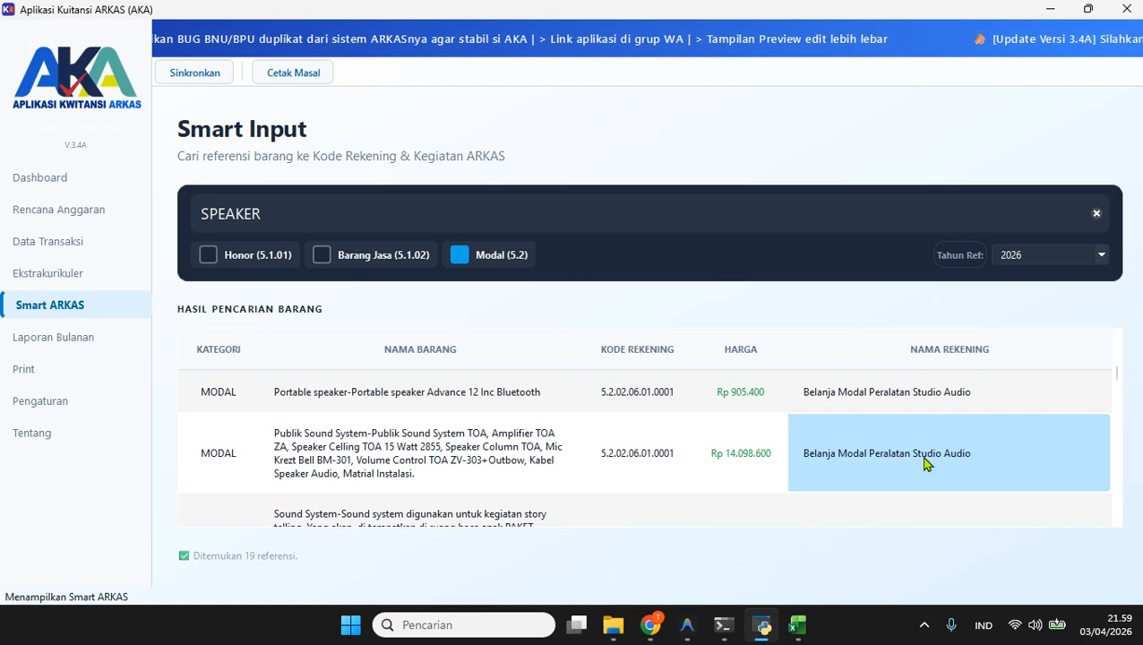
pyautogui.click(525, 444)
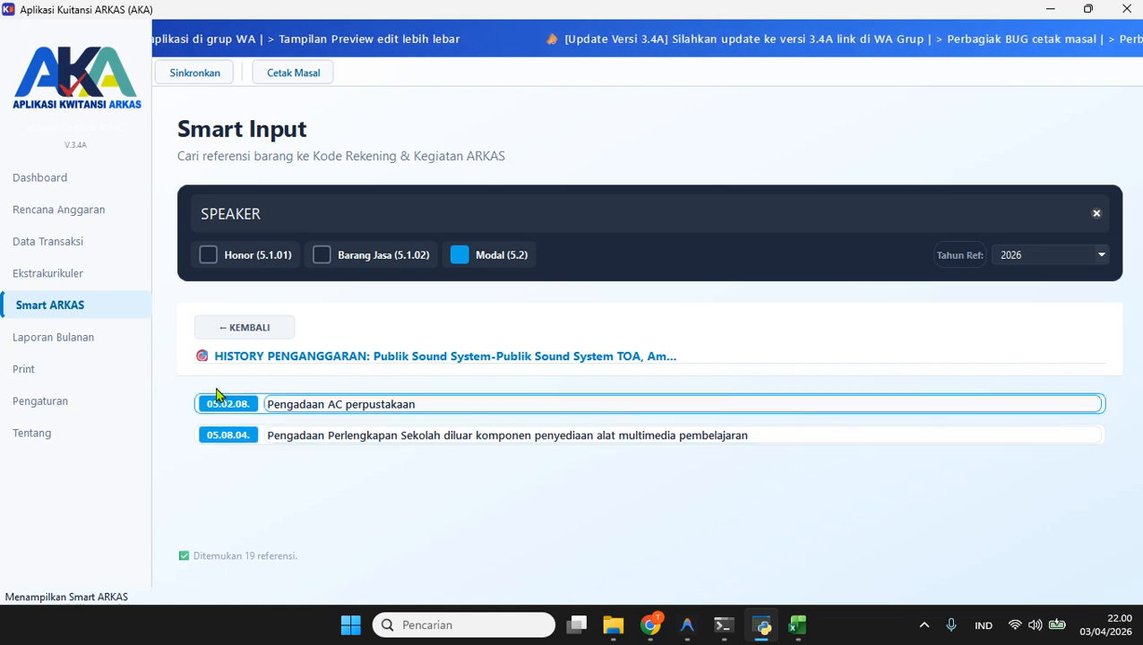
pyautogui.click(250, 331)
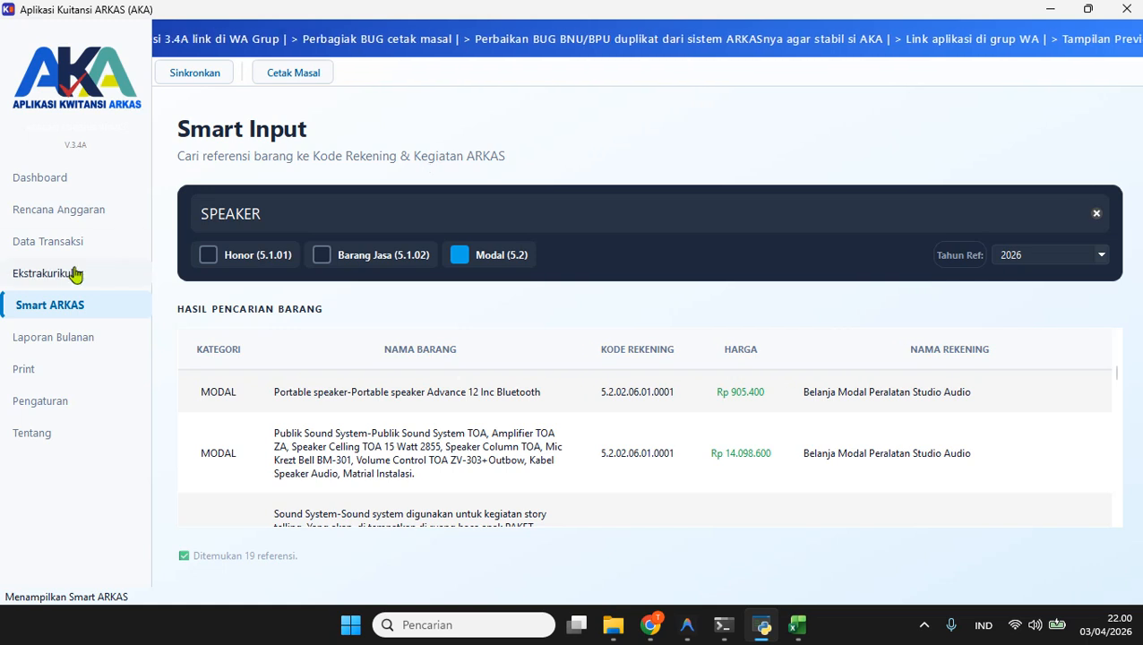
# - Look over the Laporan Bulanan, Rencana Anggaran and Data Transaksi pages
pyautogui.click(66, 348)
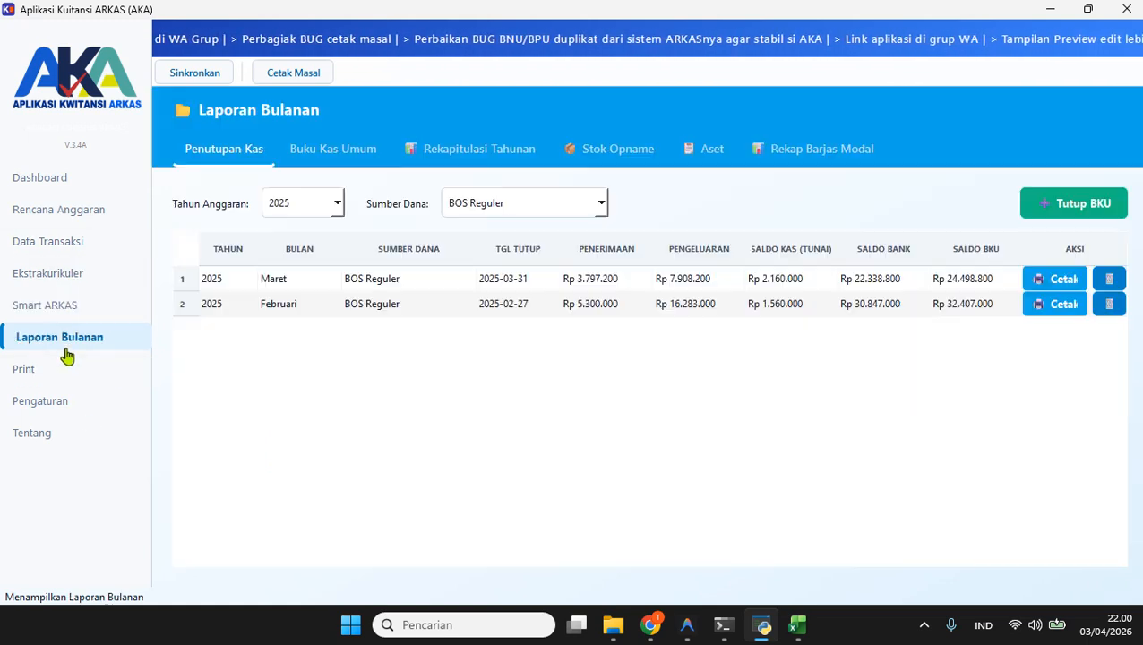
pyautogui.click(33, 215)
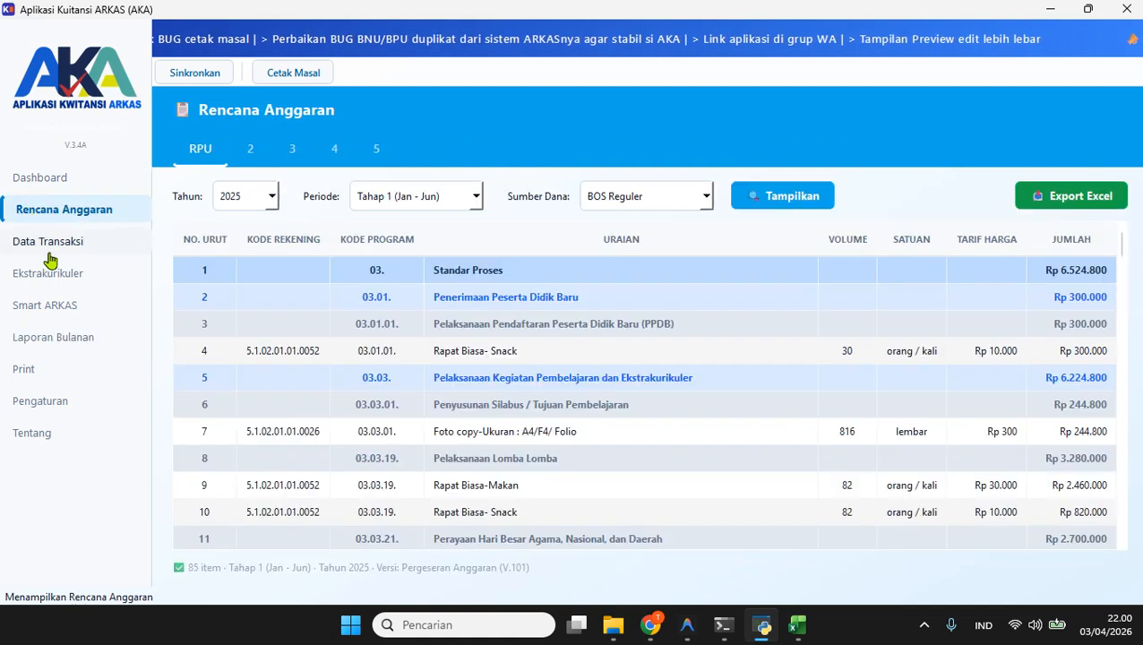
pyautogui.click(49, 254)
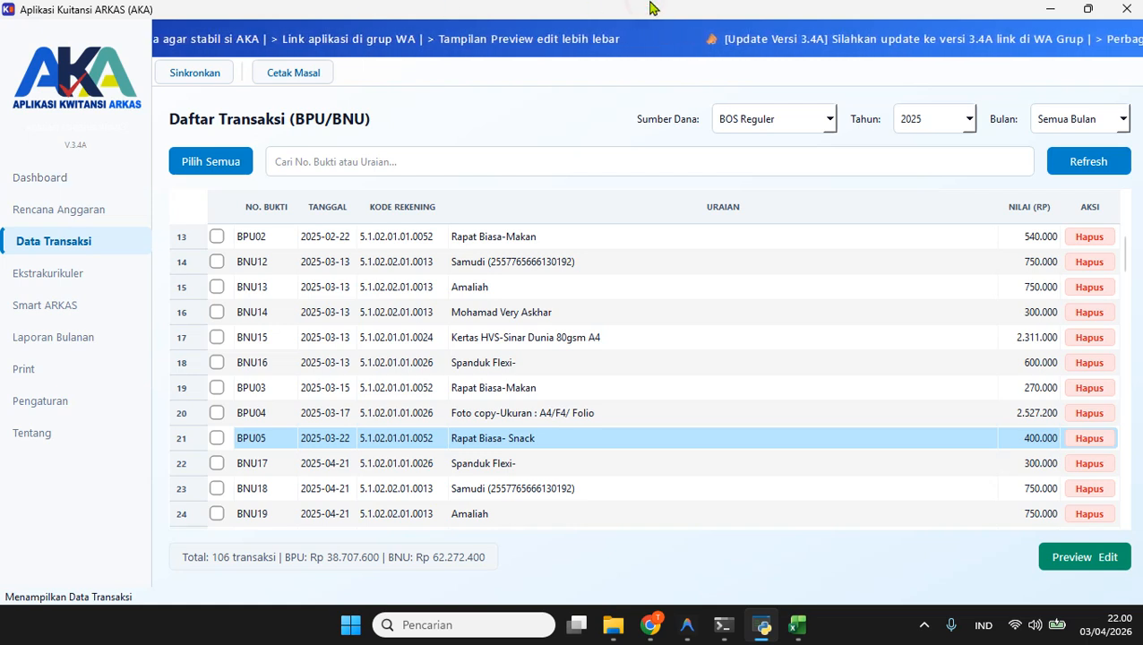
pyautogui.click(926, 630)
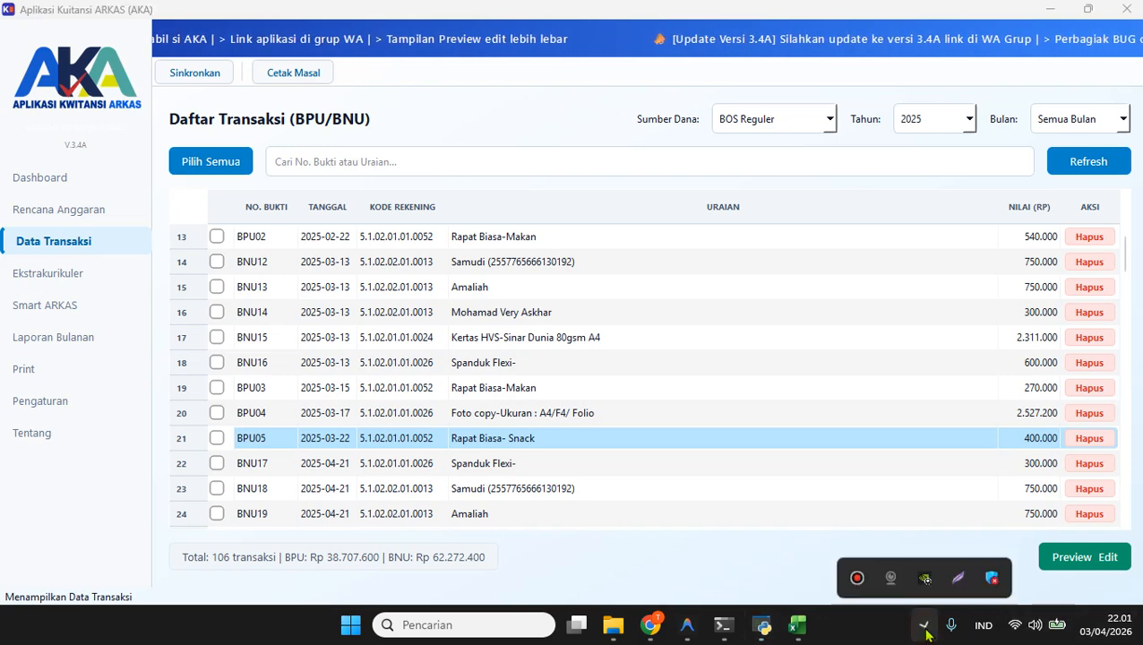